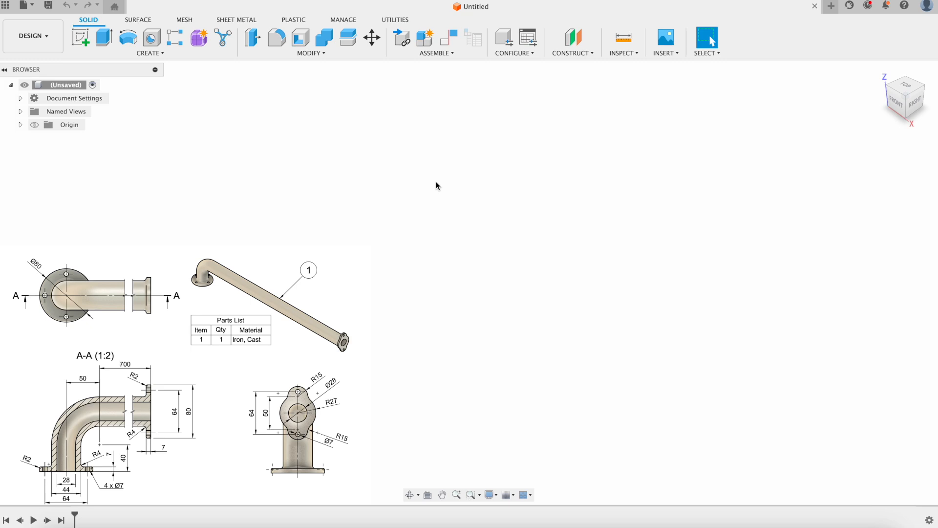
# Create a new sketch on the front (XZ) origin plane.
pyautogui.click(43, 45)
pyautogui.click(43, 47)
pyautogui.click(81, 39)
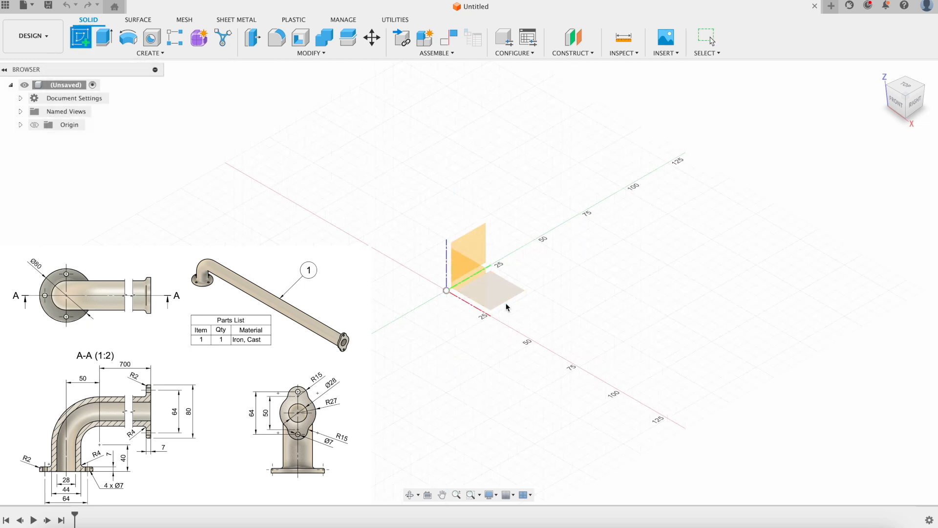
pyautogui.click(475, 279)
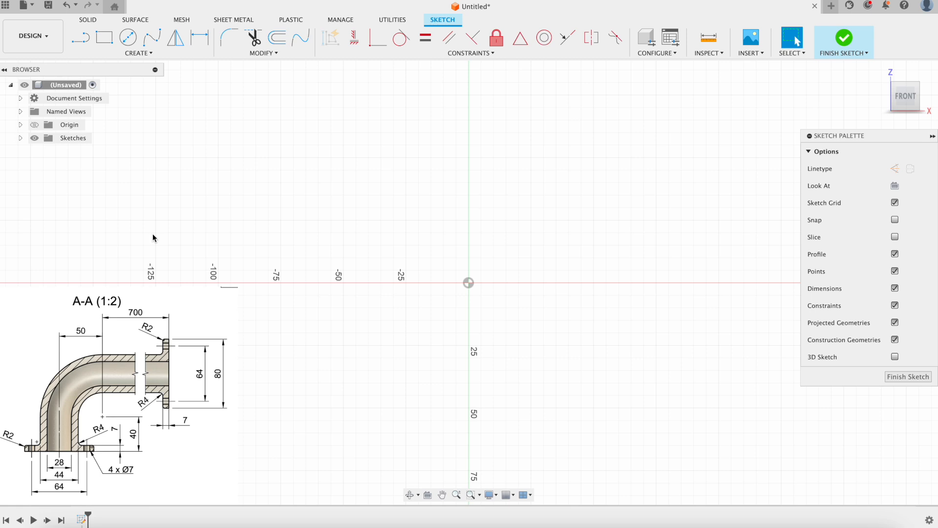
# Draw a Ø44 circle with Center Diameter Circle, then return to the straight-on front view.
pyautogui.click(127, 42)
pyautogui.moveTo(494, 231); pyautogui.dragTo(468, 271, button='middle')
pyautogui.click(442, 324)
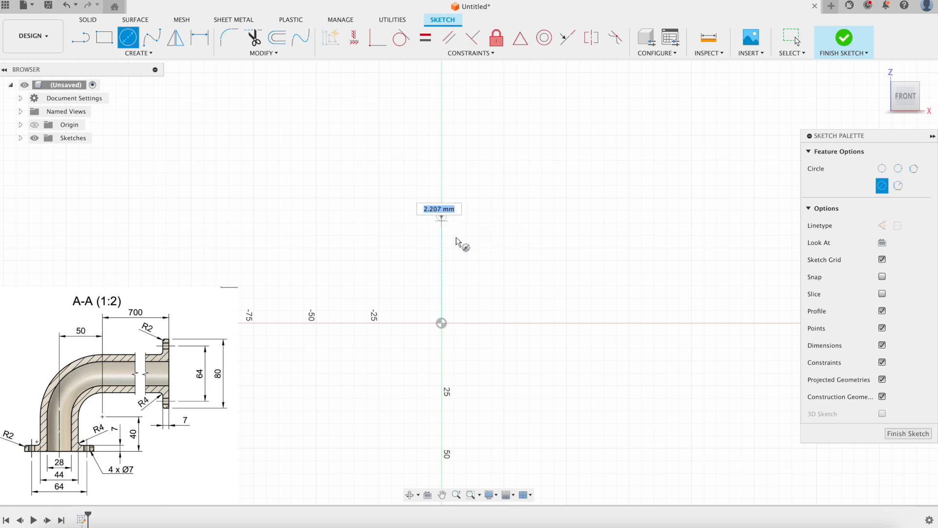
pyautogui.write('44')
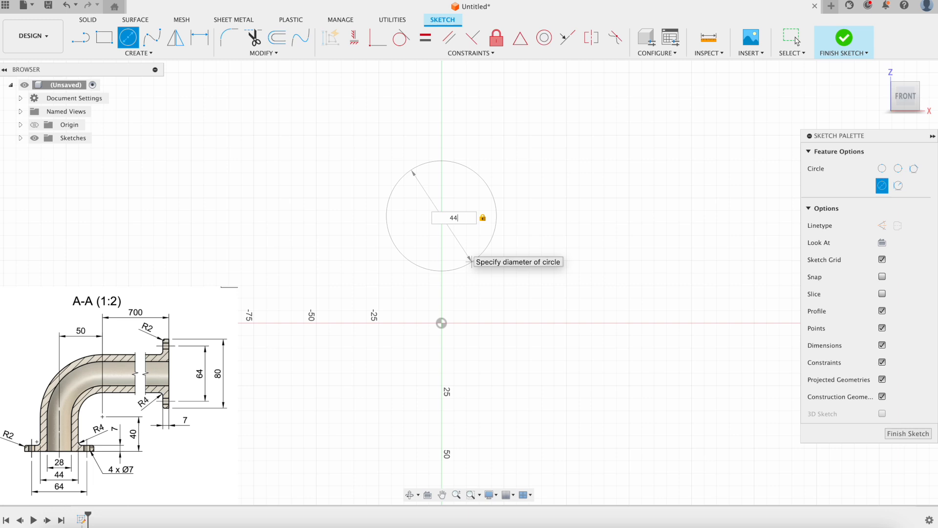
pyautogui.press('Return')
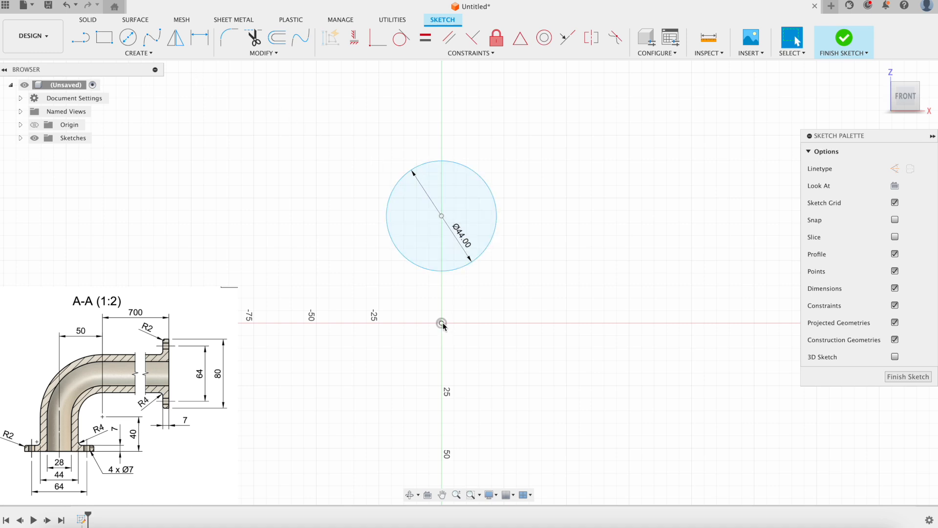
pyautogui.press('d')
pyautogui.press('Escape')
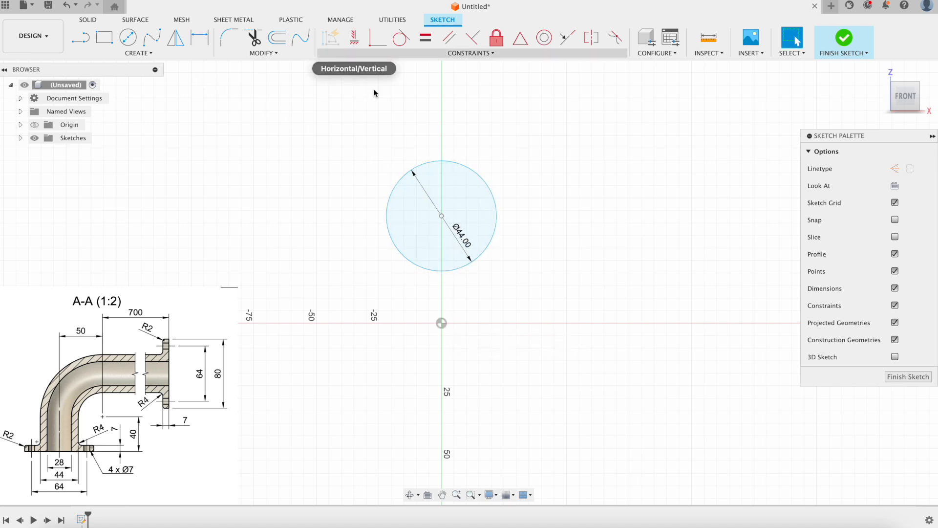
pyautogui.keyDown('shift'); pyautogui.moveTo(464, 213); pyautogui.dragTo(438, 220, button='middle'); pyautogui.keyUp('shift')
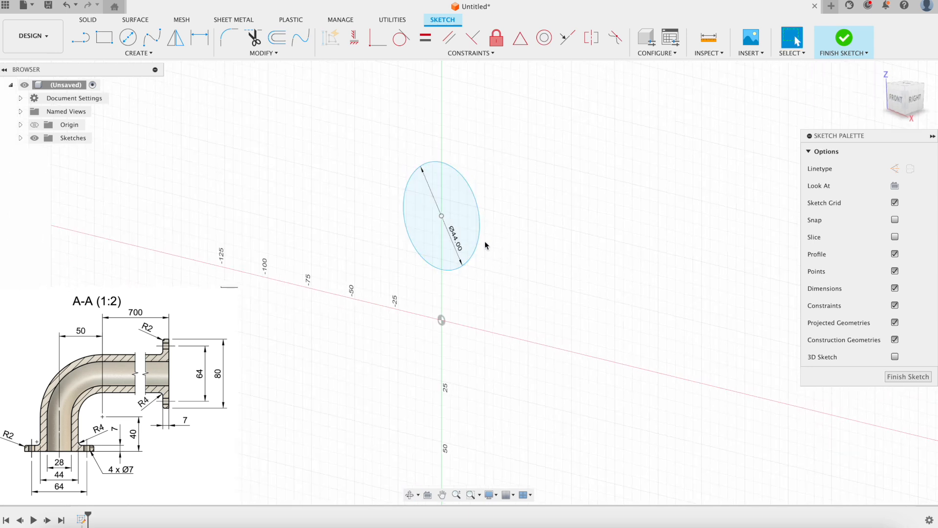
pyautogui.click(898, 100)
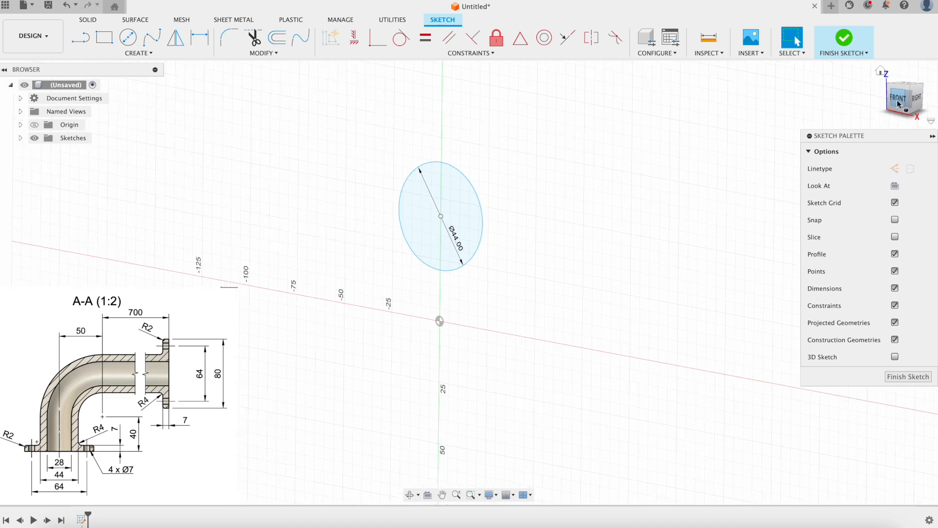
# Constrain the circle centre vertically above the origin at a 50 mm distance.
pyautogui.click(354, 37)
pyautogui.click(438, 217)
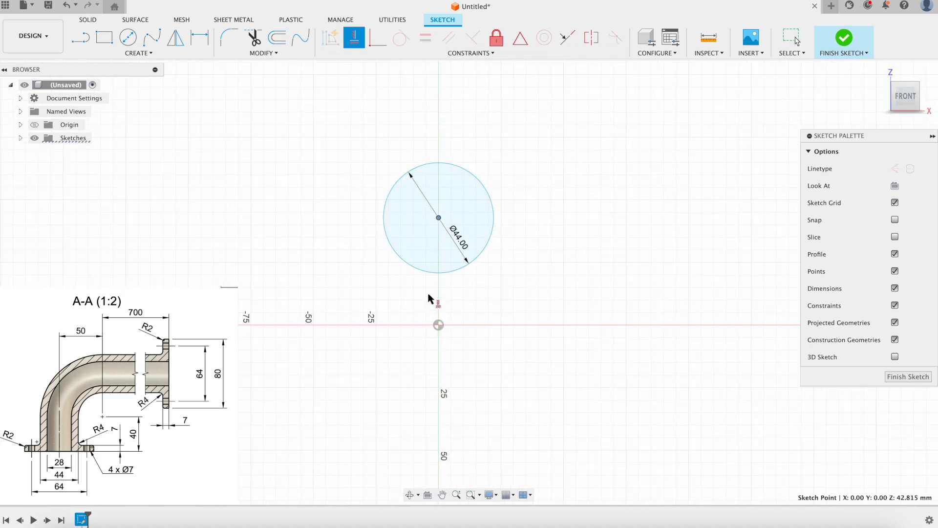
pyautogui.click(439, 325)
pyautogui.press('d')
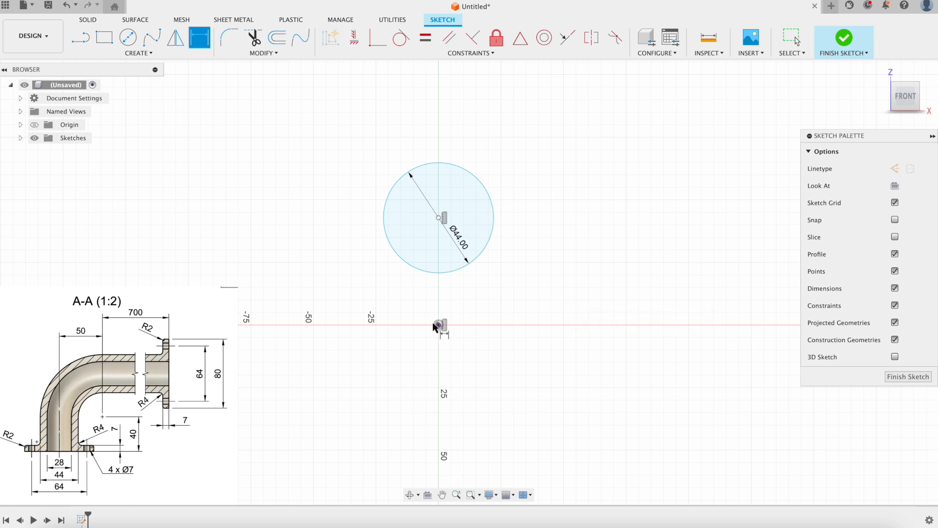
pyautogui.click(438, 325)
pyautogui.click(438, 218)
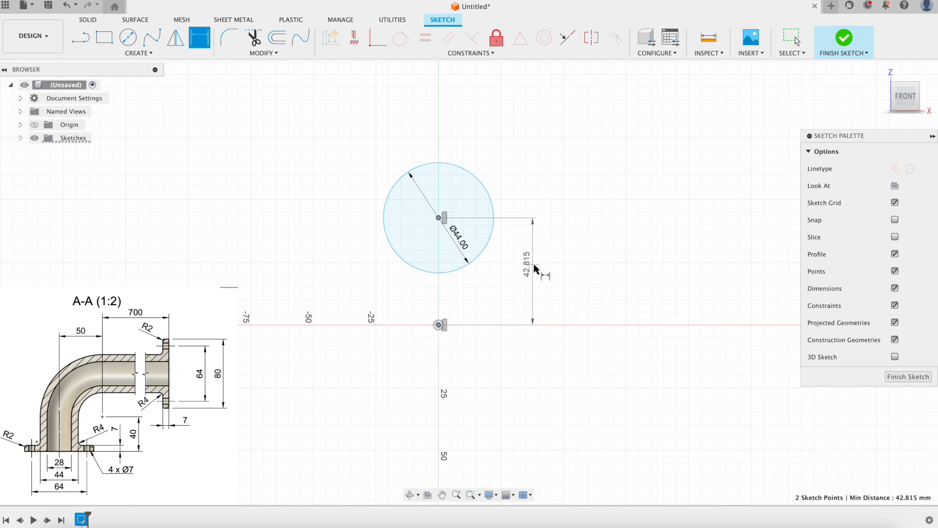
pyautogui.click(534, 265)
pyautogui.write('50')
pyautogui.press('Return')
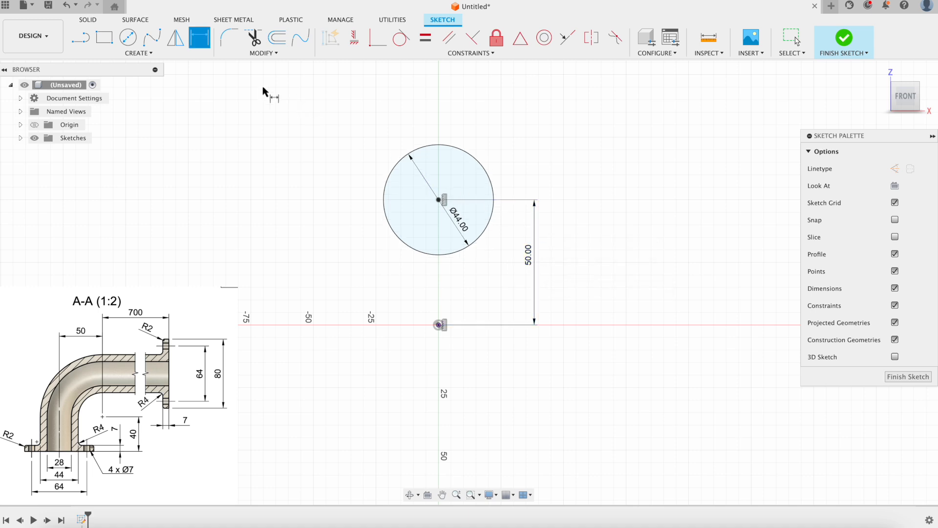
# Add a concentric Ø28 circle and finish the sketch.
pyautogui.click(128, 38)
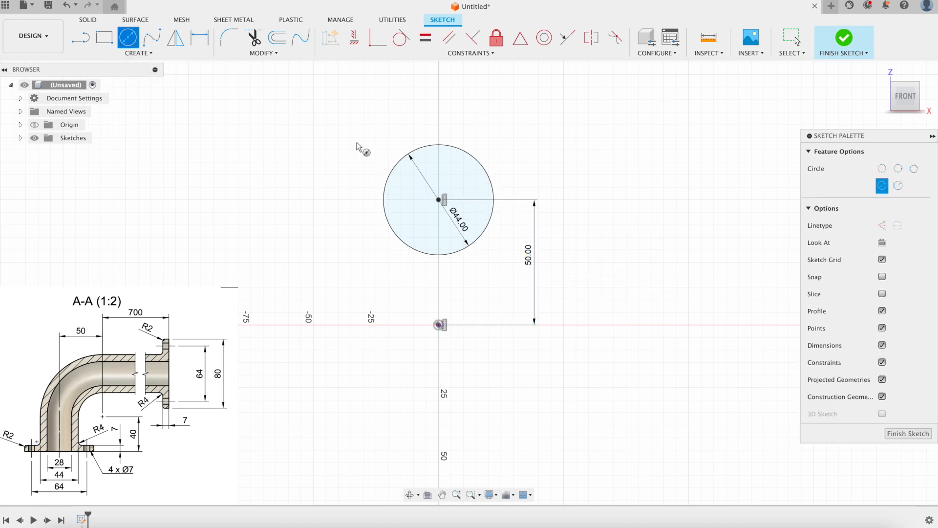
pyautogui.click(438, 200)
pyautogui.write('28')
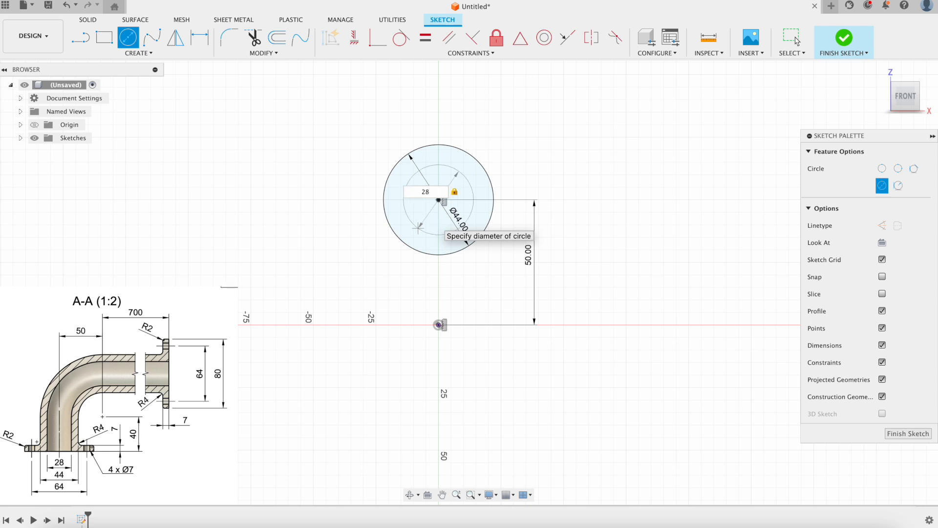
pyautogui.press('Return')
pyautogui.keyDown('shift'); pyautogui.moveTo(618, 196); pyautogui.dragTo(611, 230, button='middle'); pyautogui.keyUp('shift')
pyautogui.click(844, 37)
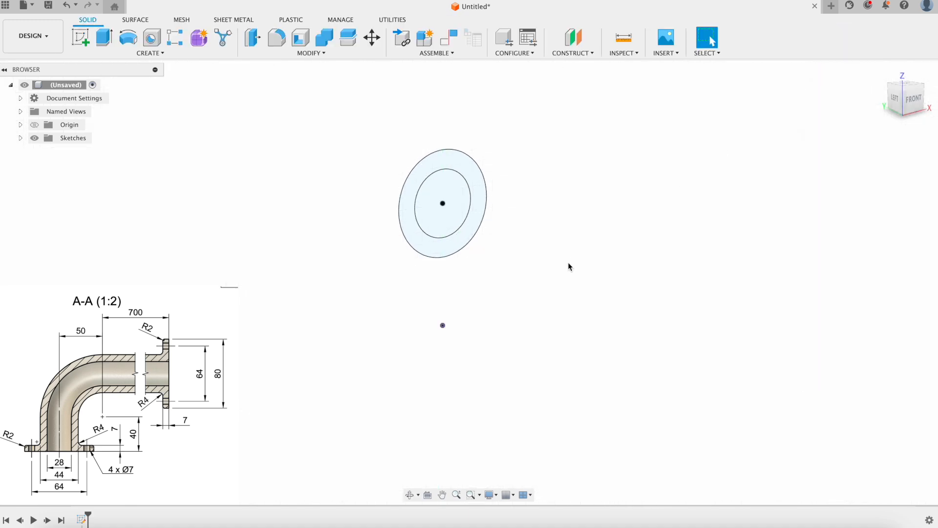
# Revolve the ring between the Ø44 and Ø28 circles 90° about the X axis.
pyautogui.keyDown('shift'); pyautogui.moveTo(557, 254); pyautogui.dragTo(481, 254, button='middle'); pyautogui.keyUp('shift')
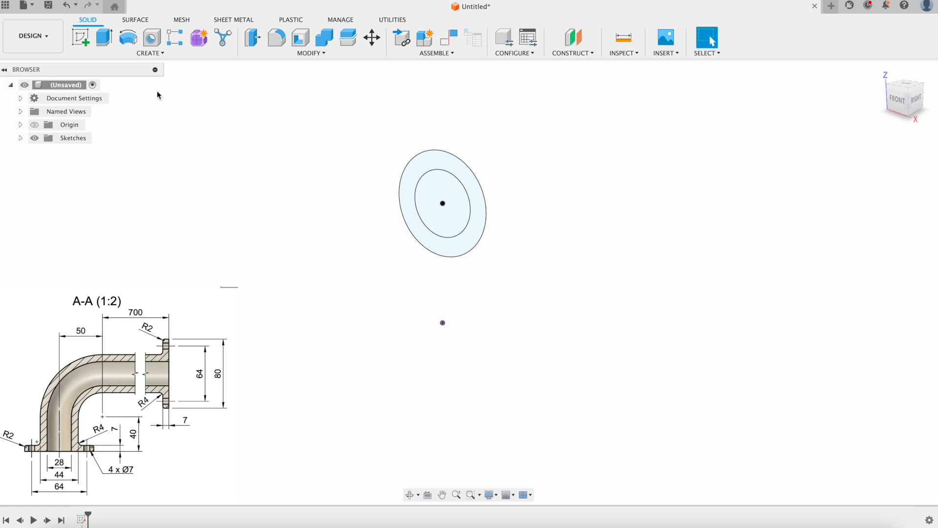
pyautogui.click(127, 39)
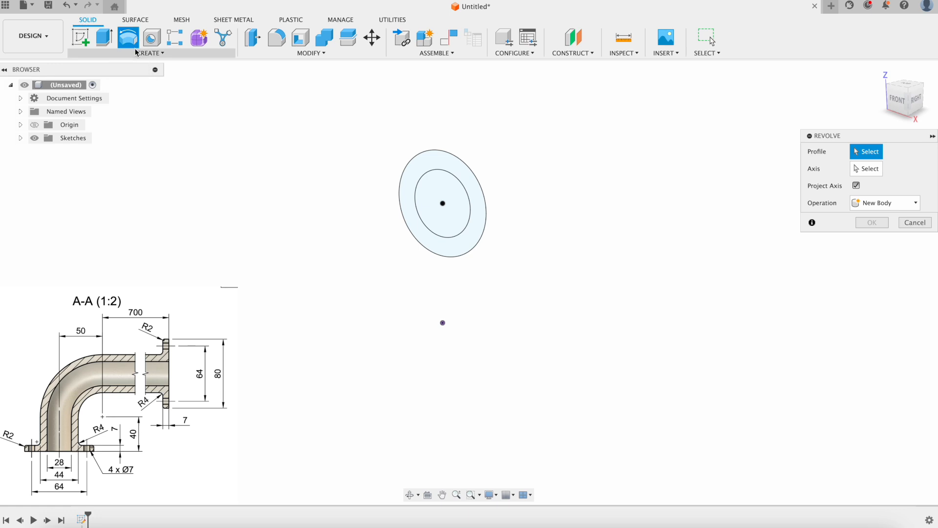
pyautogui.click(150, 53)
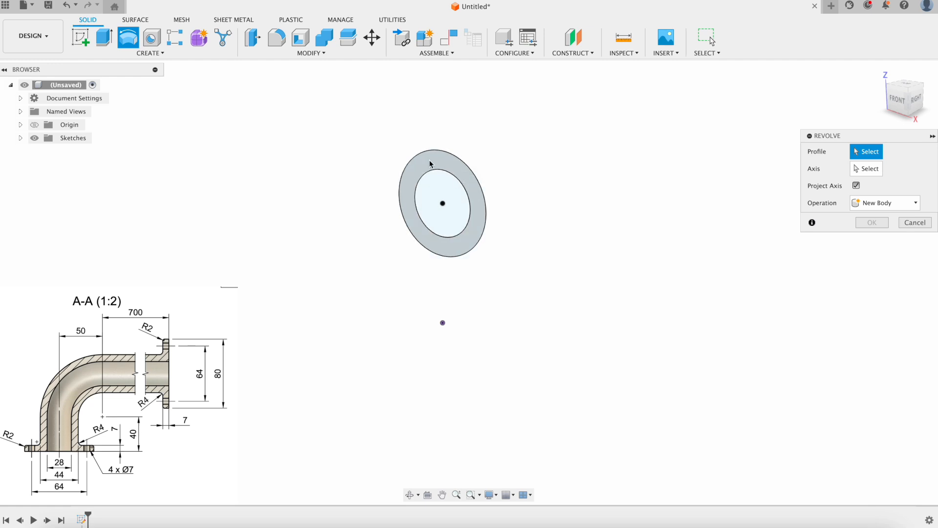
pyautogui.click(474, 219)
pyautogui.click(866, 168)
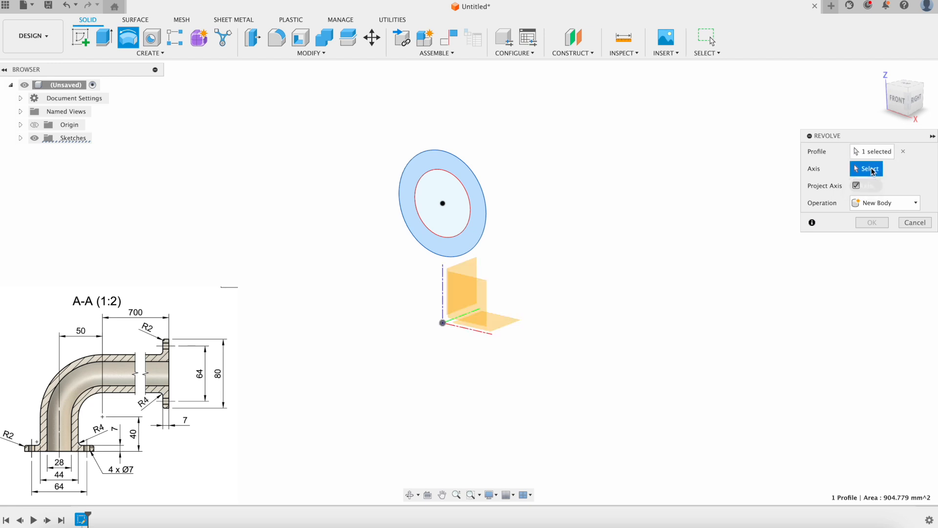
pyautogui.click(469, 332)
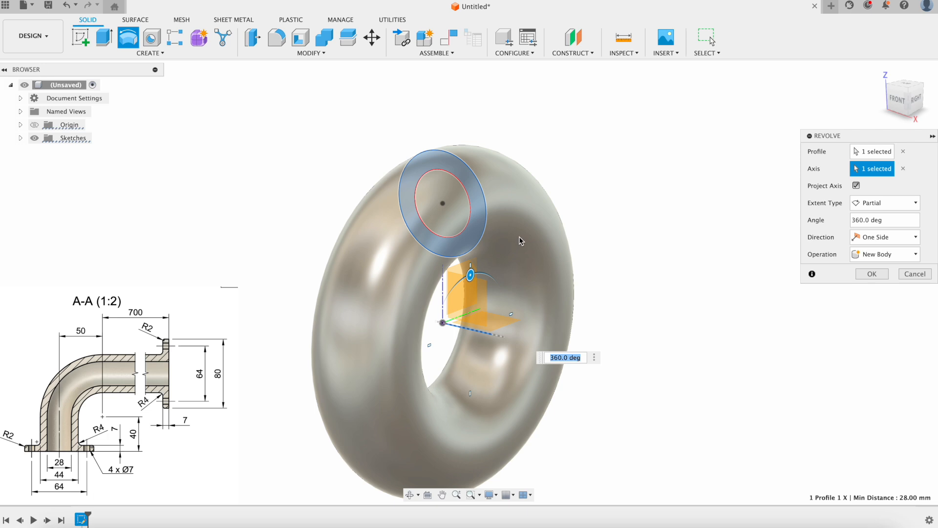
pyautogui.keyDown('shift'); pyautogui.moveTo(548, 206); pyautogui.dragTo(628, 207, button='middle'); pyautogui.keyUp('shift')
pyautogui.keyDown('shift'); pyautogui.moveTo(347, 328); pyautogui.dragTo(421, 310, button='middle'); pyautogui.keyUp('shift')
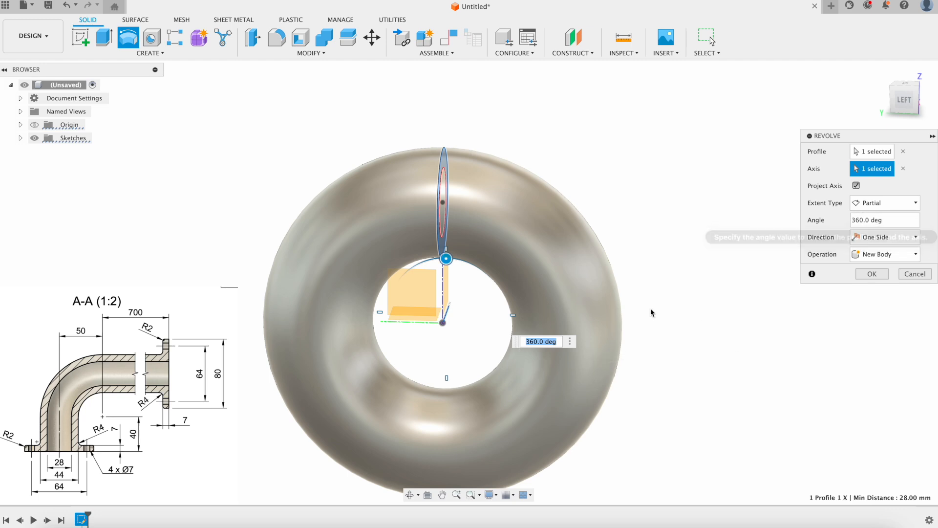
pyautogui.write('90')
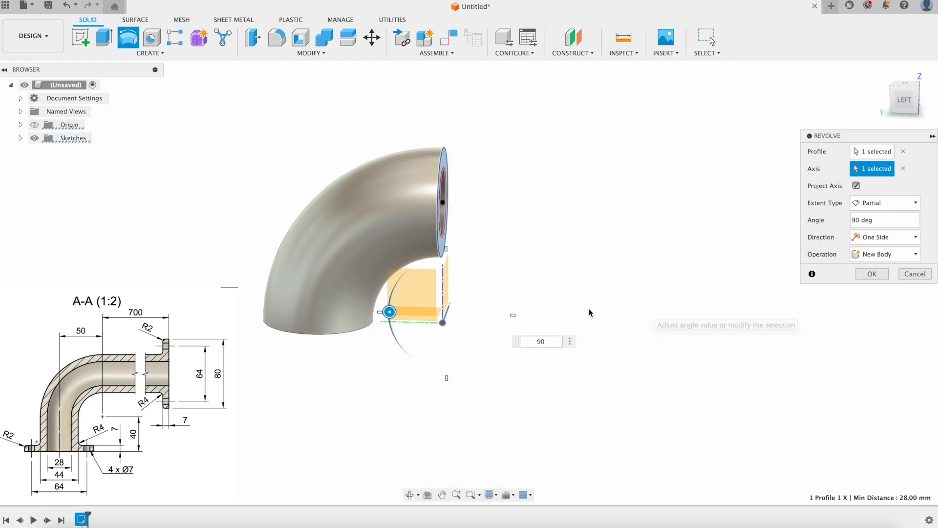
pyautogui.moveTo(551, 244)
pyautogui.keyDown('shift'); pyautogui.mouseDown(button='middle')
pyautogui.moveTo(503, 237)
pyautogui.moveTo(377, 244)
pyautogui.moveTo(532, 241)
pyautogui.moveTo(543, 251)
pyautogui.mouseUp(button='middle'); pyautogui.keyUp('shift')
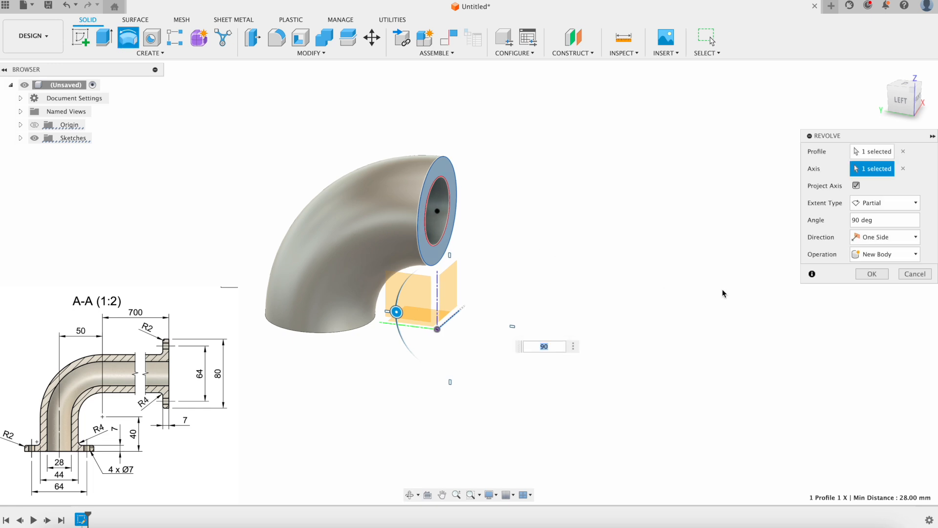
pyautogui.click(875, 272)
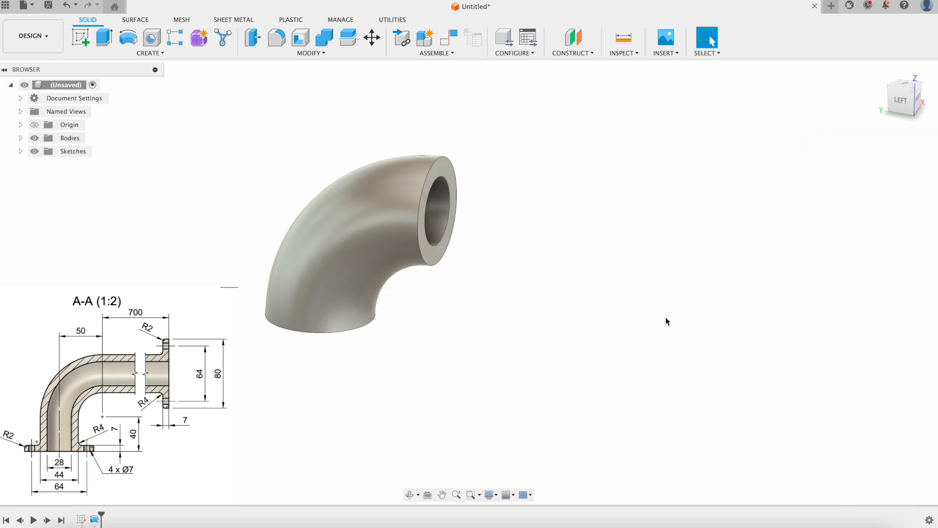
# Extrude the elbow's lower end face 40 mm, joined to the pipe body.
pyautogui.keyDown('shift'); pyautogui.moveTo(635, 309); pyautogui.dragTo(588, 282, button='middle'); pyautogui.keyUp('shift')
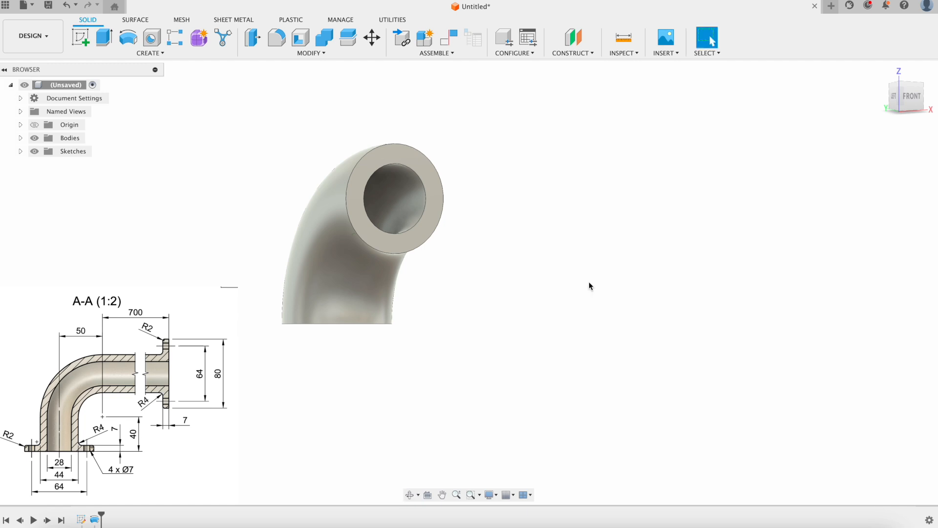
pyautogui.scroll(-3, 539, 300)
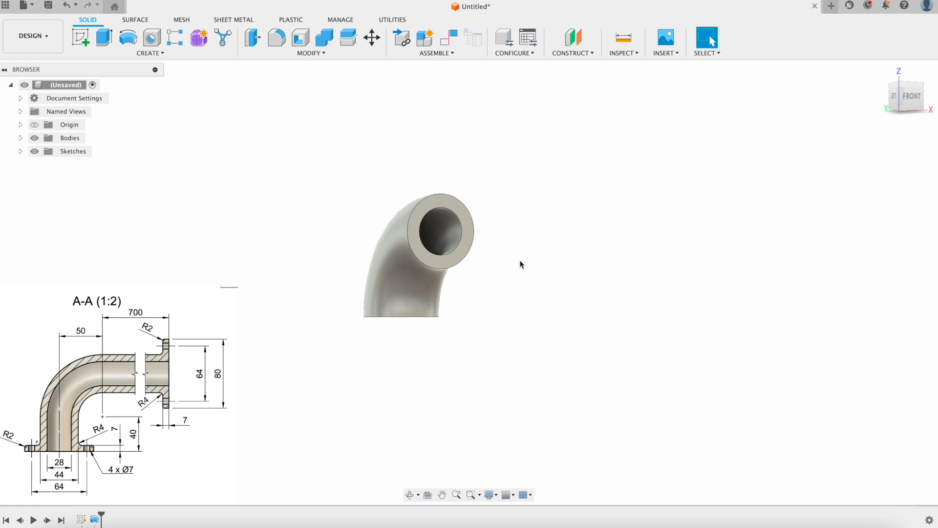
pyautogui.scroll(-2, 513, 355)
pyautogui.scroll(2, 513, 355)
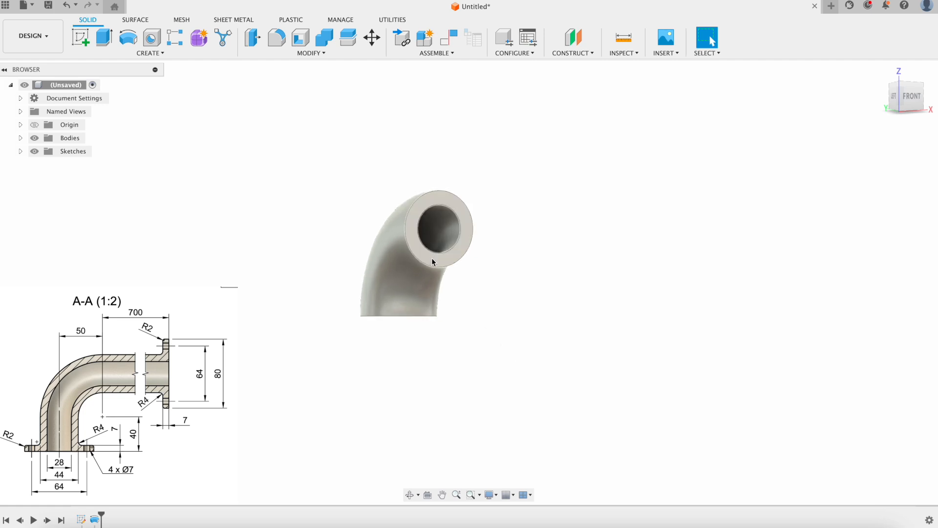
pyautogui.keyDown('shift'); pyautogui.moveTo(530, 327); pyautogui.dragTo(446, 310, button='middle'); pyautogui.keyUp('shift')
pyautogui.click(104, 39)
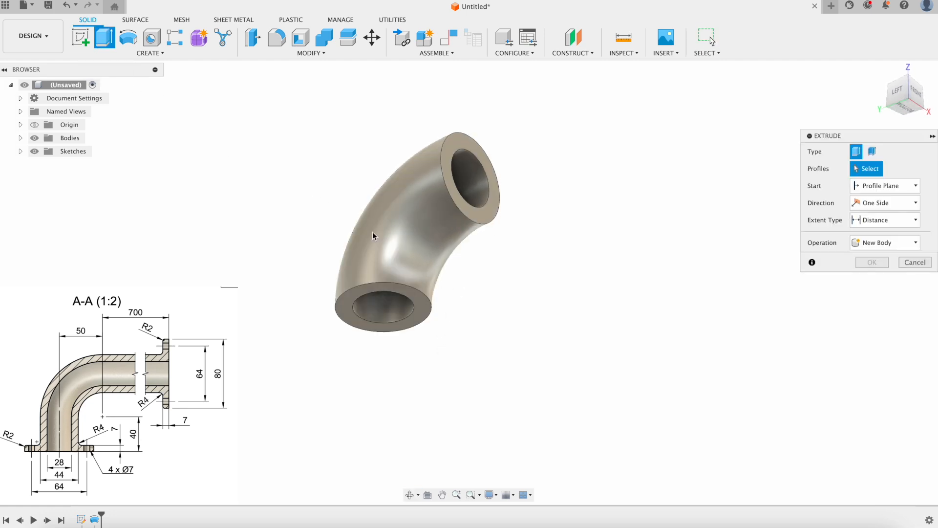
pyautogui.click(412, 298)
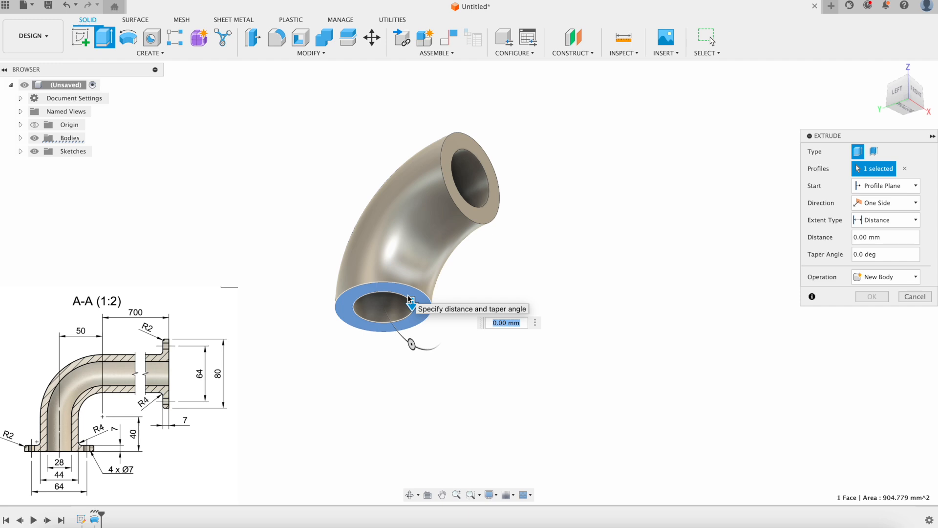
pyautogui.write('40')
pyautogui.keyDown('shift'); pyautogui.moveTo(515, 203); pyautogui.dragTo(525, 281, button='middle'); pyautogui.keyUp('shift')
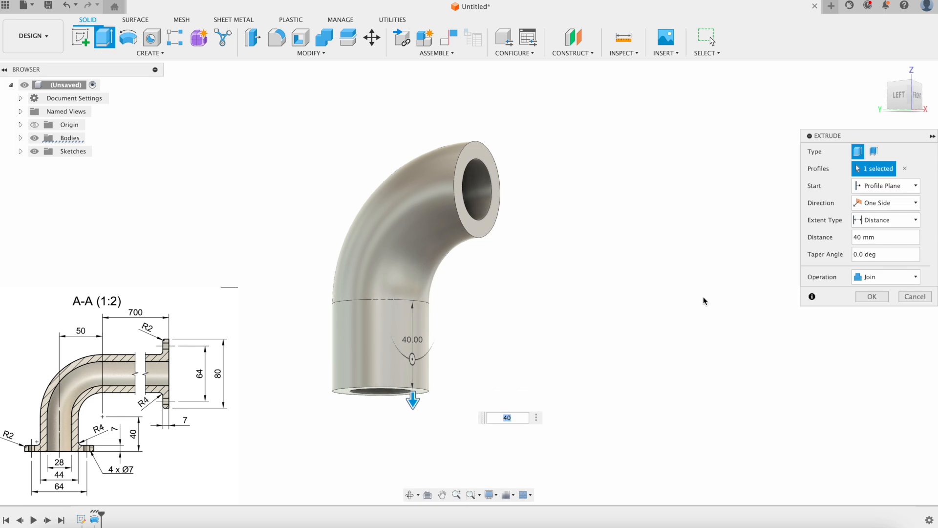
pyautogui.click(872, 297)
pyautogui.keyDown('shift'); pyautogui.moveTo(666, 310); pyautogui.dragTo(624, 307, button='middle'); pyautogui.keyUp('shift')
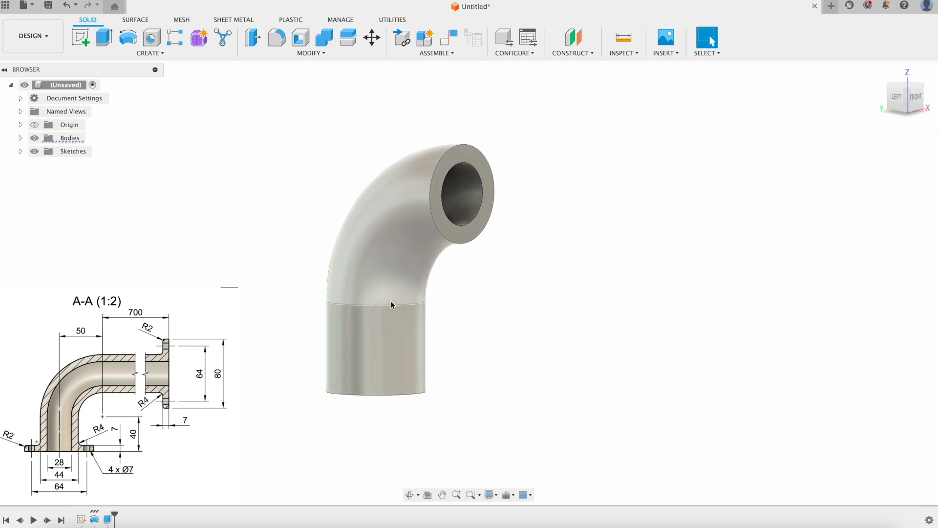
pyautogui.click(104, 38)
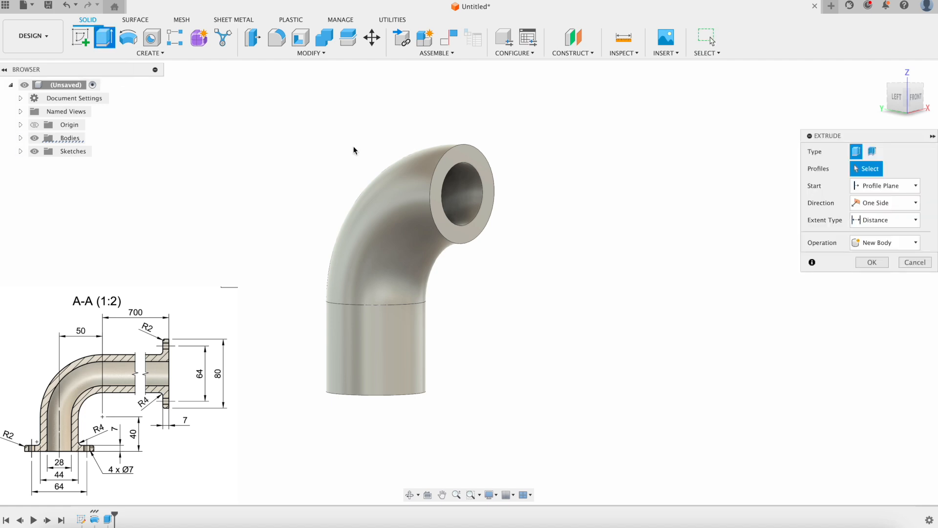
# Extrude the elbow's upper end face 700 mm, joined to the pipe.
pyautogui.click(449, 169)
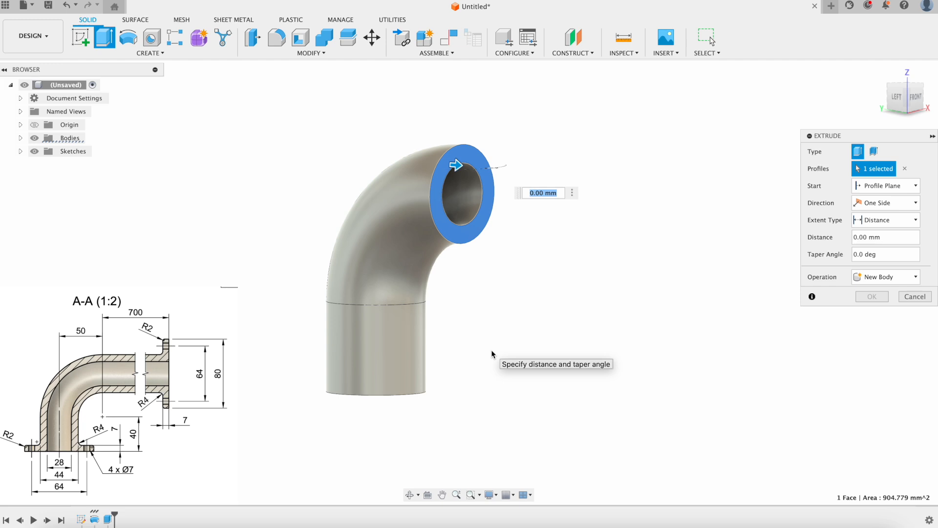
pyautogui.write('700')
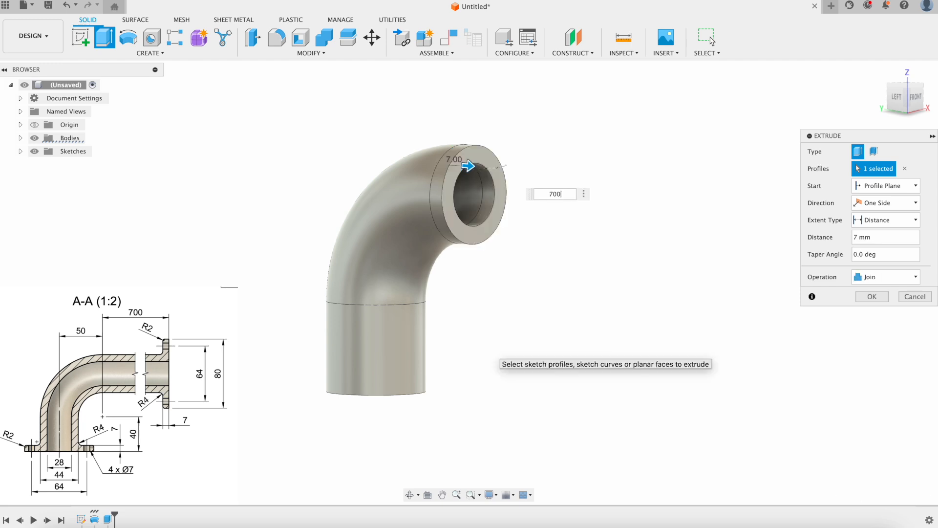
pyautogui.scroll(-8, 493, 386)
pyautogui.hscroll(3, 559, 348)
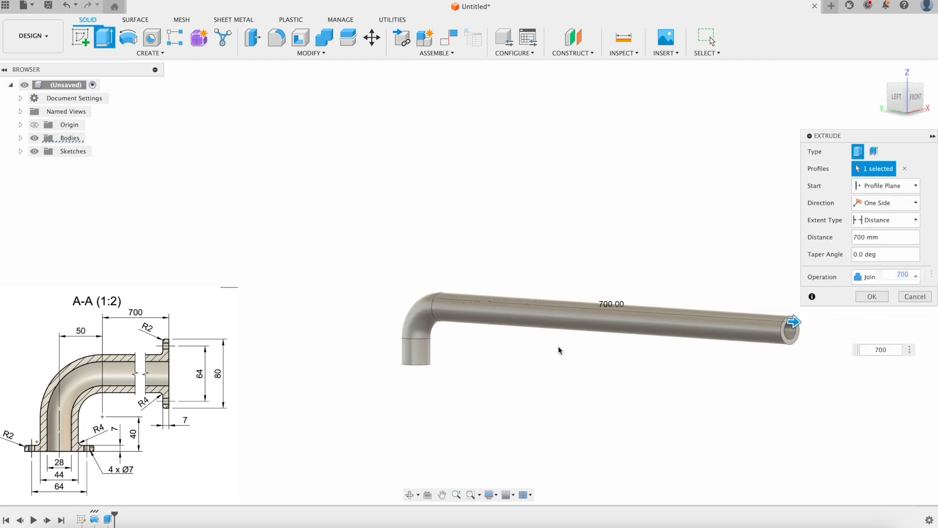
pyautogui.scroll(2, 559, 348)
pyautogui.keyDown('shift'); pyautogui.moveTo(538, 345); pyautogui.dragTo(542, 355, button='middle'); pyautogui.keyUp('shift')
pyautogui.click(880, 297)
# Orbit, zoom and pan to frame the whole pipe with its long straight leg.
pyautogui.scroll(5, 417, 308)
pyautogui.moveTo(388, 295)
pyautogui.keyDown('shift'); pyautogui.mouseDown(button='middle')
pyautogui.moveTo(398, 250)
pyautogui.moveTo(406, 299)
pyautogui.moveTo(503, 289)
pyautogui.moveTo(396, 290)
pyautogui.mouseUp(button='middle'); pyautogui.keyUp('shift')
pyautogui.scroll(-5, 396, 293)
pyautogui.moveTo(534, 348); pyautogui.dragTo(408, 334, button='middle')
pyautogui.press('Escape')
pyautogui.scroll(2, 348, 336)
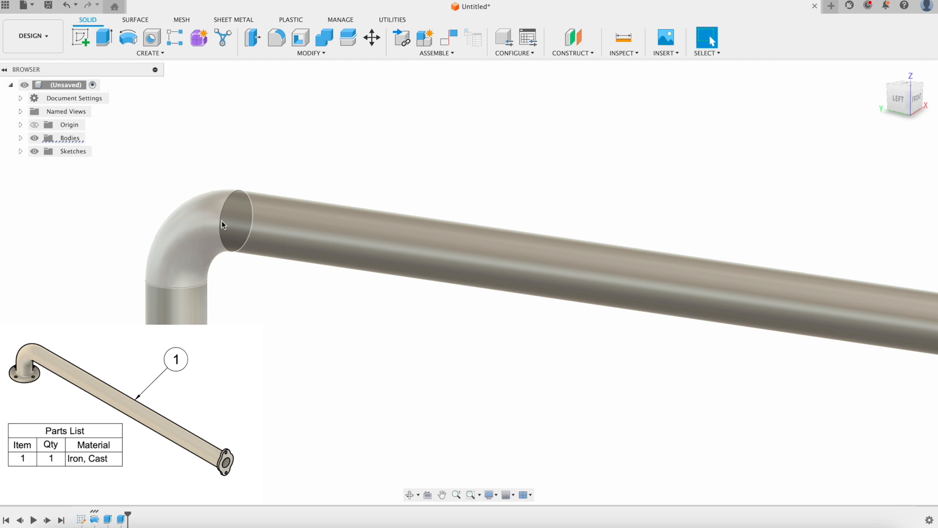
pyautogui.moveTo(286, 350); pyautogui.dragTo(368, 296, button='middle')
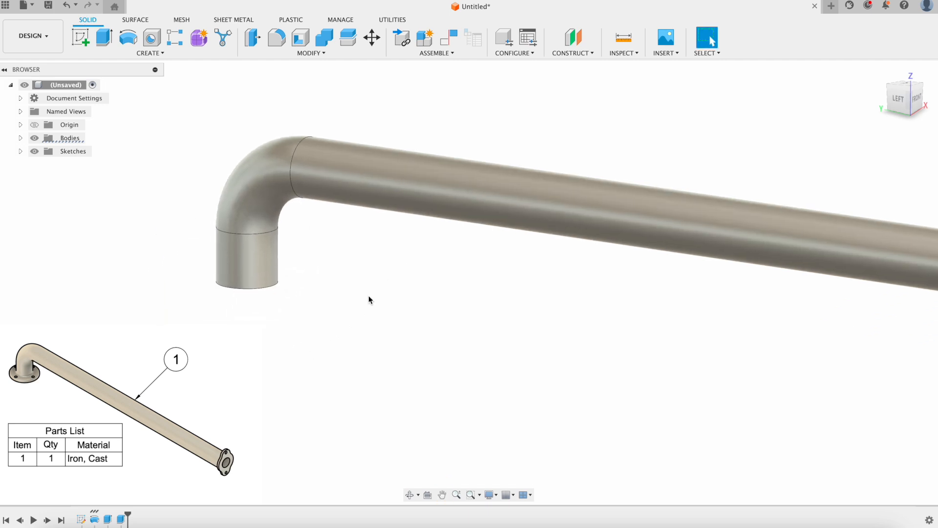
pyautogui.moveTo(314, 318); pyautogui.dragTo(361, 291, button='middle')
pyautogui.moveTo(364, 361); pyautogui.dragTo(398, 366, button='middle')
pyautogui.moveTo(279, 322); pyautogui.dragTo(367, 302, button='middle')
# Start a new sketch on the pipe's short end-face ring.
pyautogui.click(81, 37)
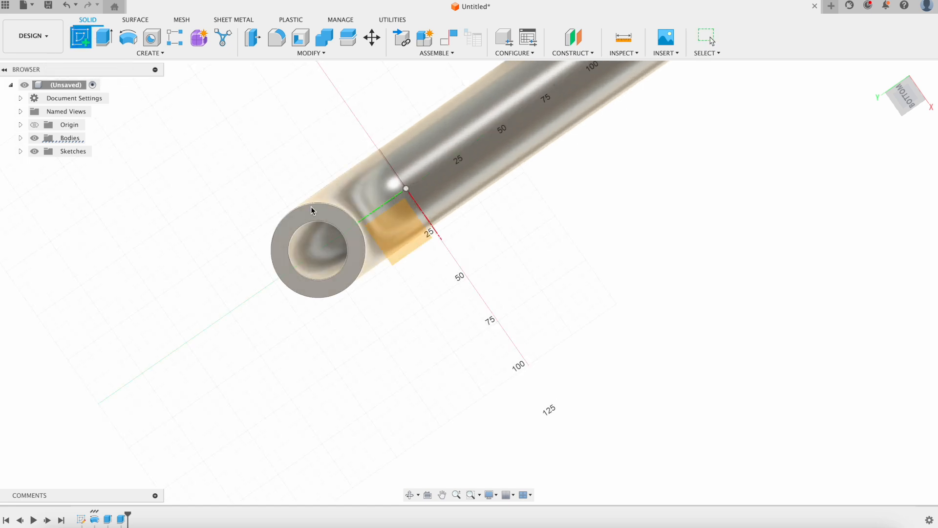
pyautogui.click(335, 211)
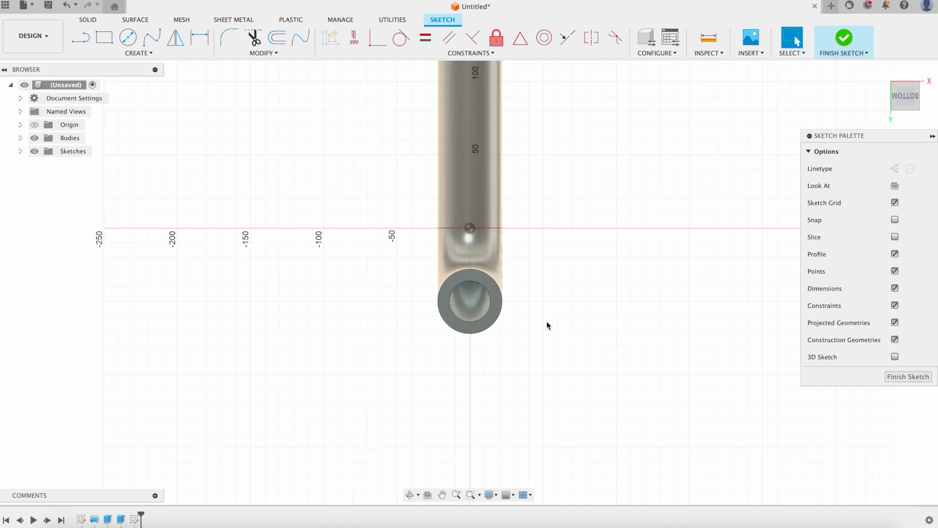
pyautogui.scroll(4, 526, 325)
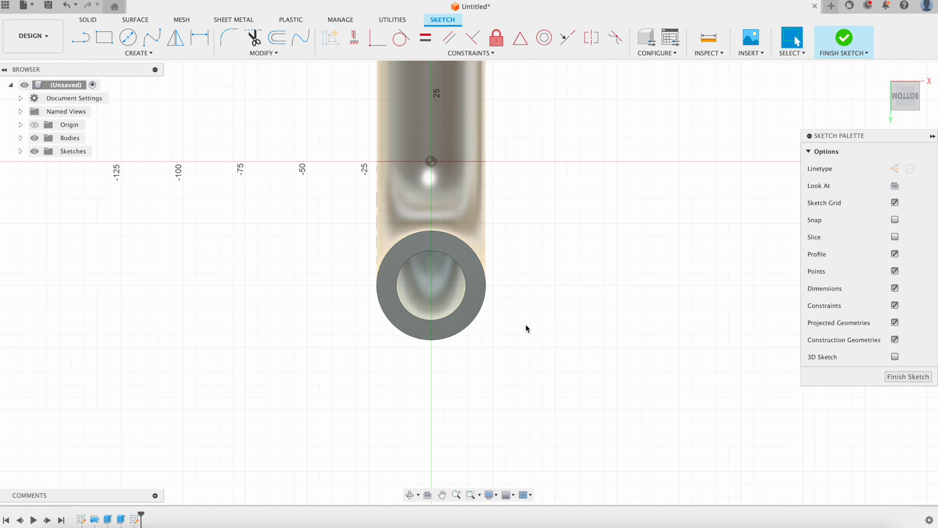
# Project the ring end face's edges into the sketch.
pyautogui.click(139, 53)
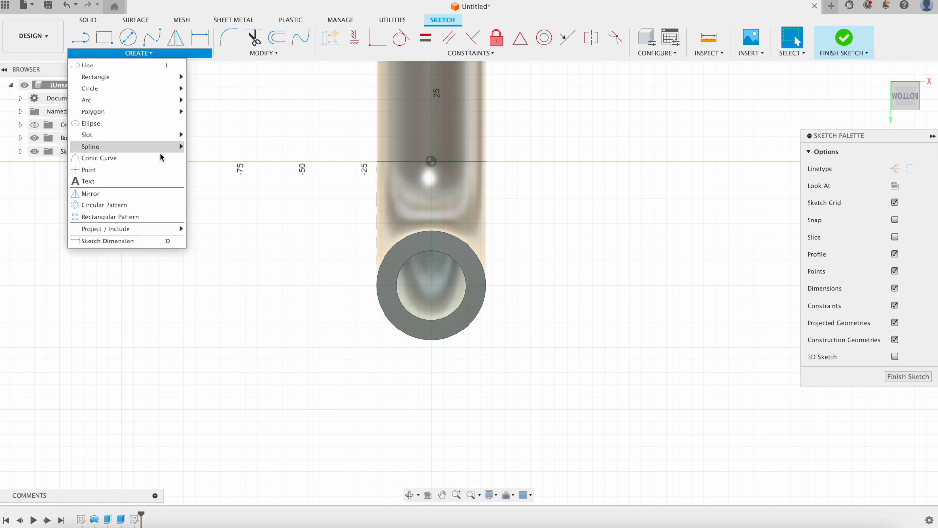
pyautogui.moveTo(156, 236)
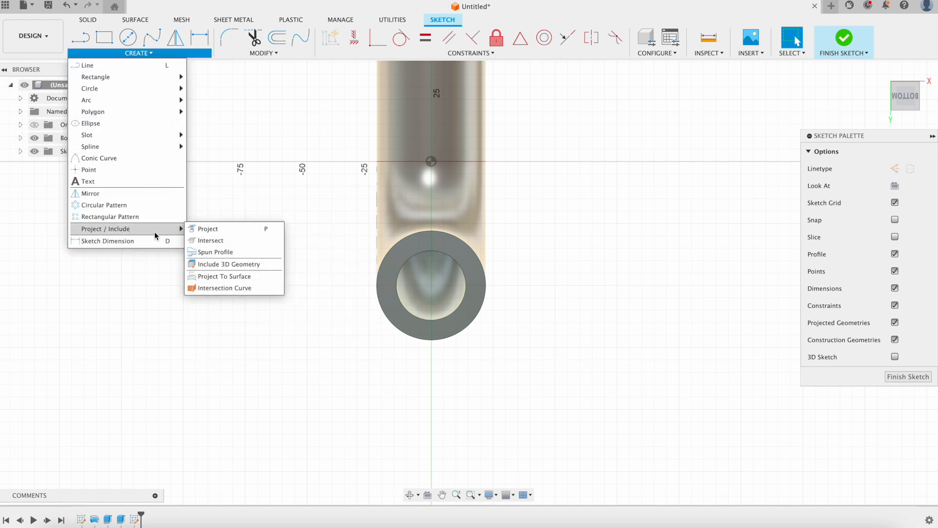
pyautogui.click(209, 230)
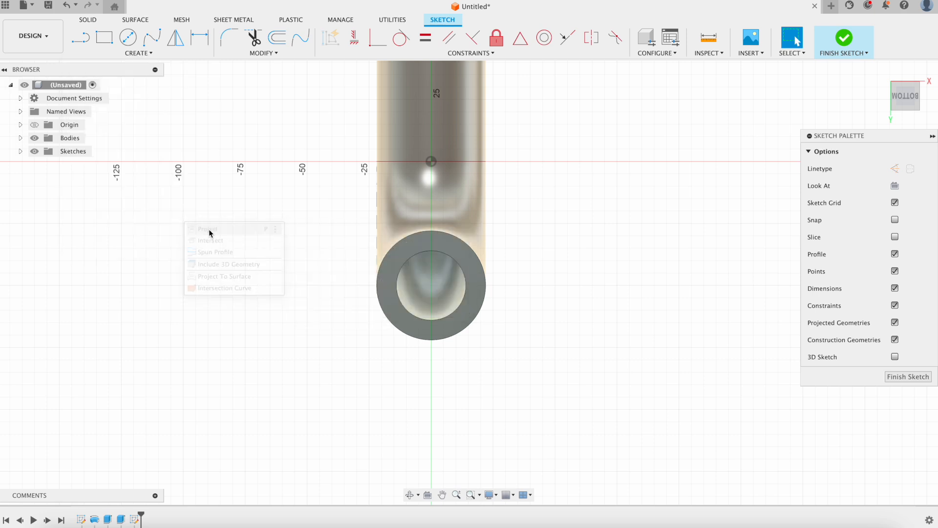
pyautogui.click(447, 244)
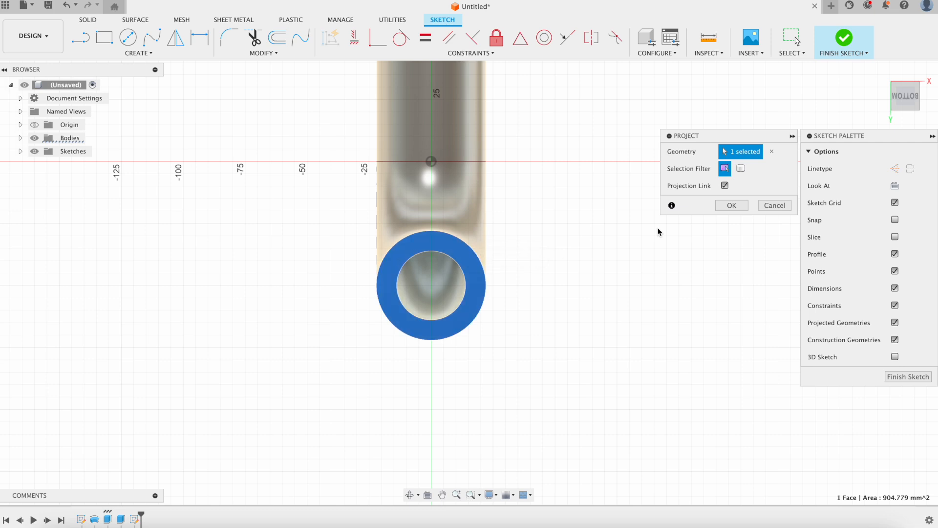
pyautogui.click(732, 205)
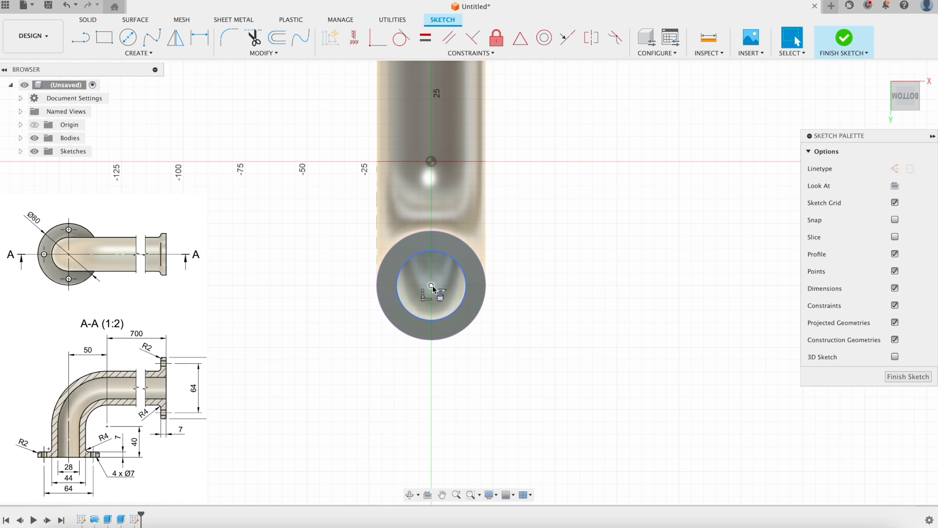
pyautogui.click(127, 37)
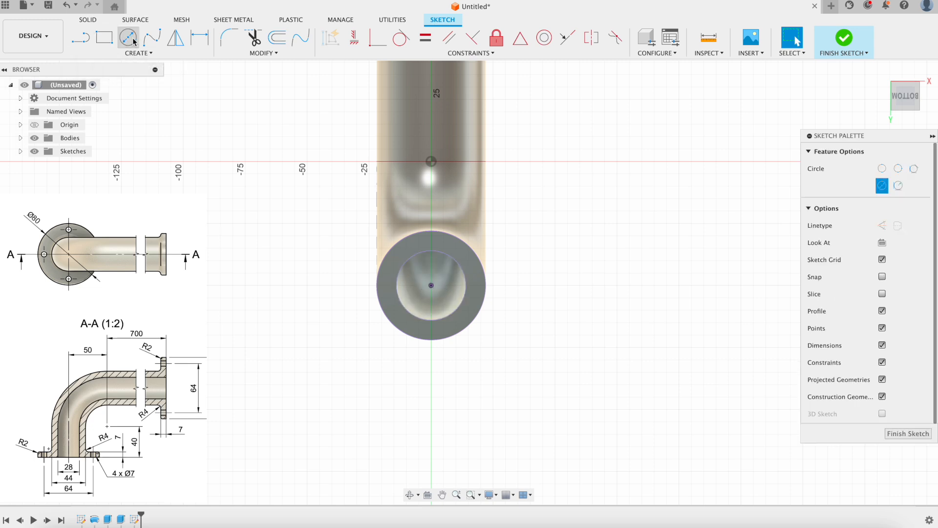
# Draw an 80 mm diameter circle centred on the pipe end's axis.
pyautogui.click(431, 285)
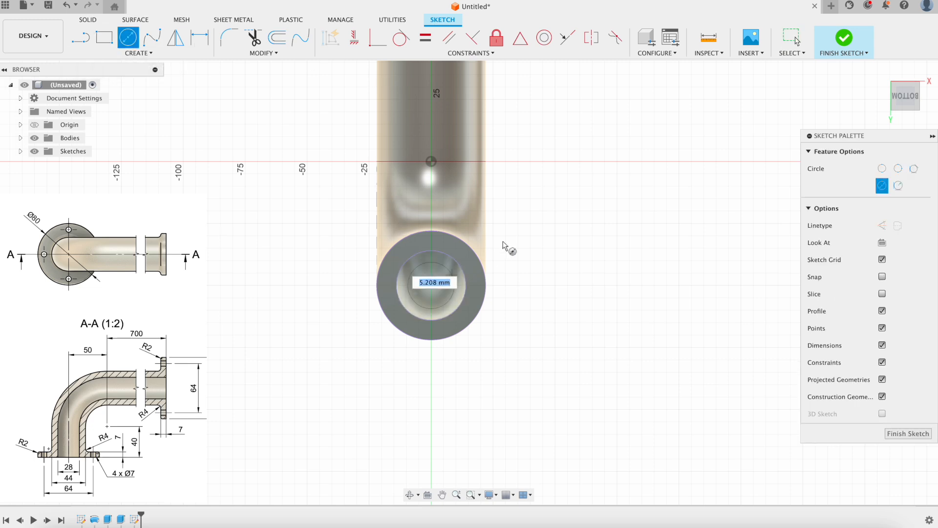
pyautogui.write('80')
pyautogui.press('Tab')
pyautogui.press('Return')
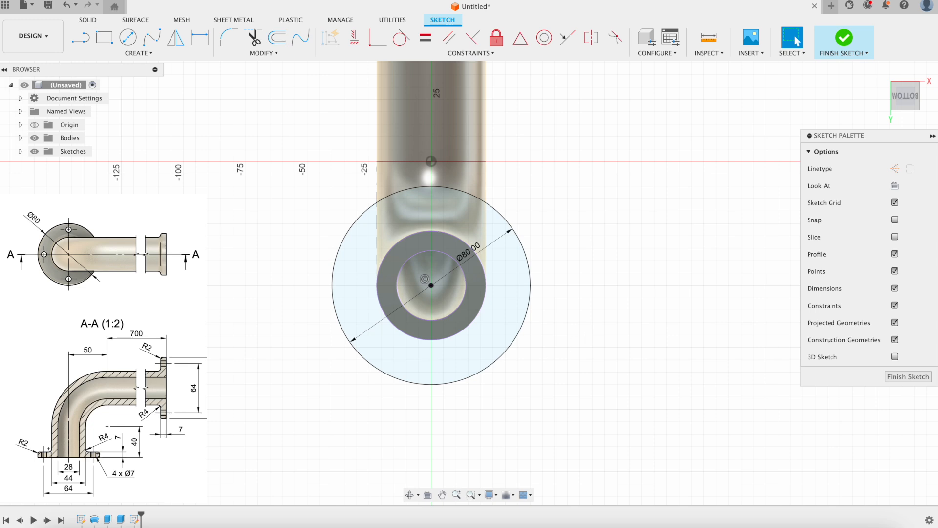
pyautogui.moveTo(494, 391); pyautogui.dragTo(495, 364, button='middle')
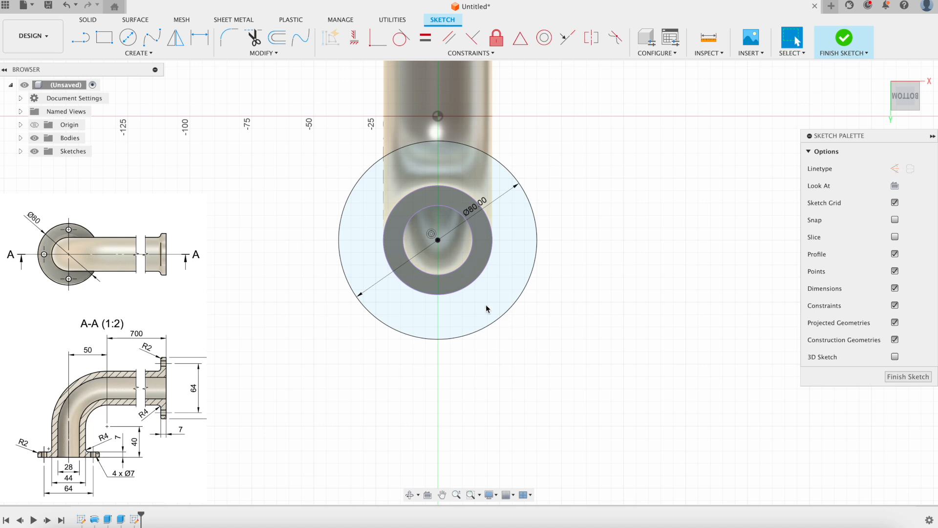
# Draw a Ø64 circle on the pipe axis and convert it to construction geometry.
pyautogui.click(128, 37)
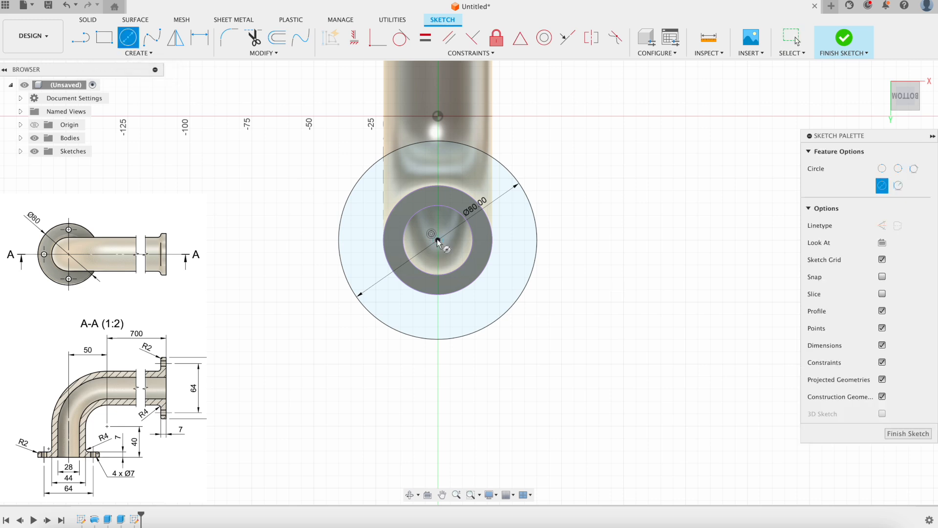
pyautogui.click(437, 240)
pyautogui.write('6')
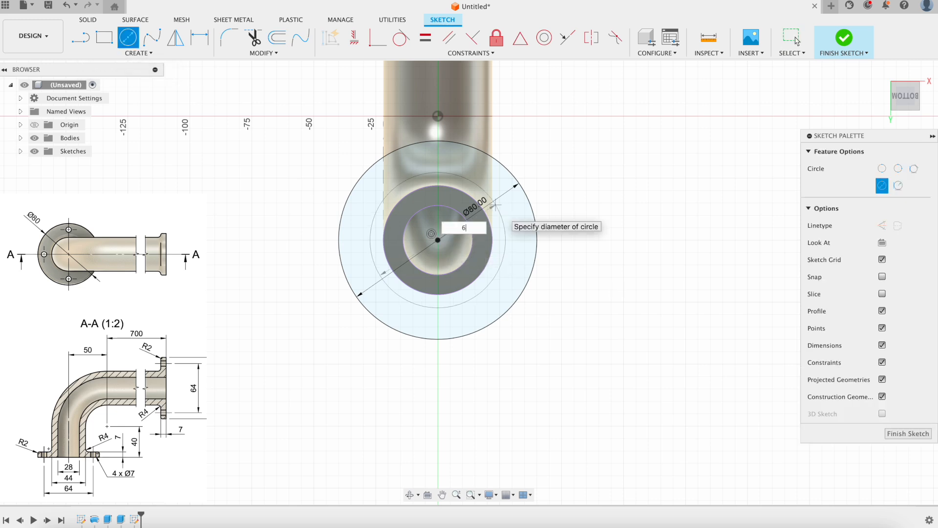
pyautogui.write('4')
pyautogui.press('Return')
pyautogui.press('Escape')
pyautogui.click(461, 165)
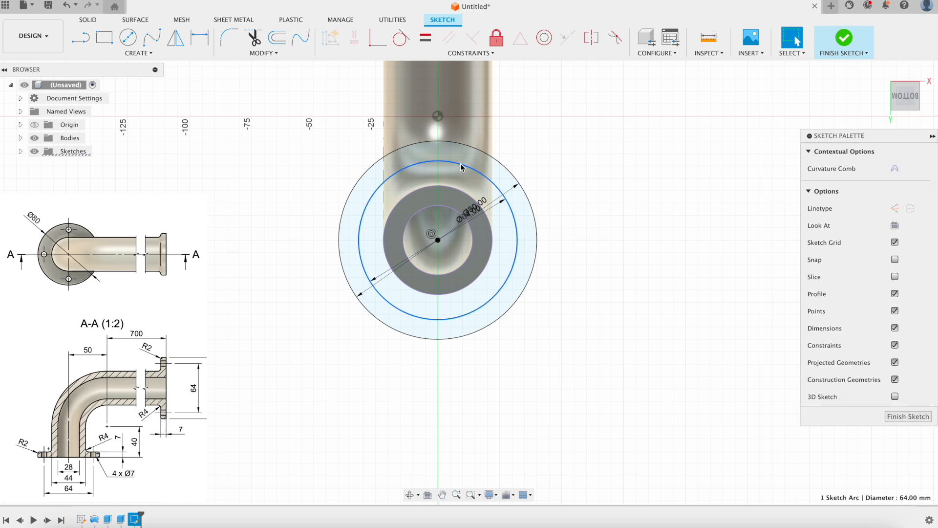
pyautogui.press('x')
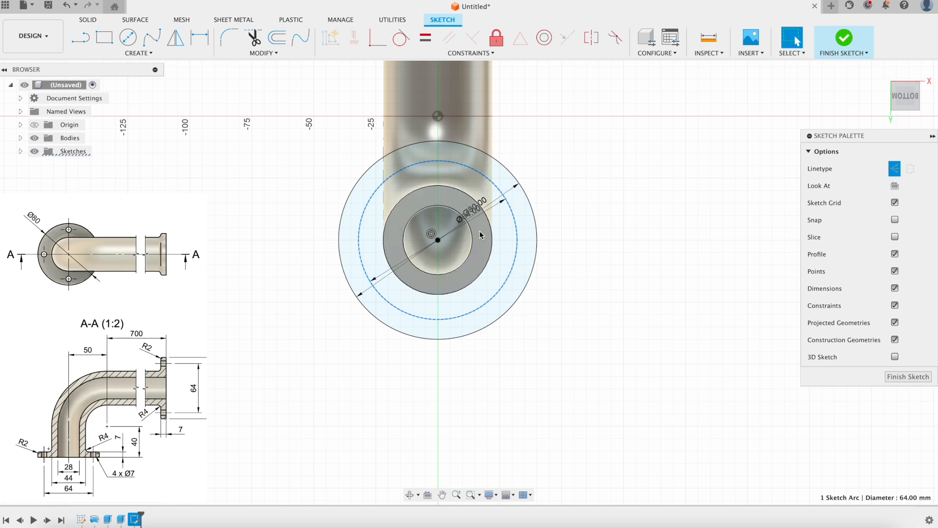
# Draw a Ø7 bolt-hole circle on the top of the Ø64 construction circle.
pyautogui.click(129, 40)
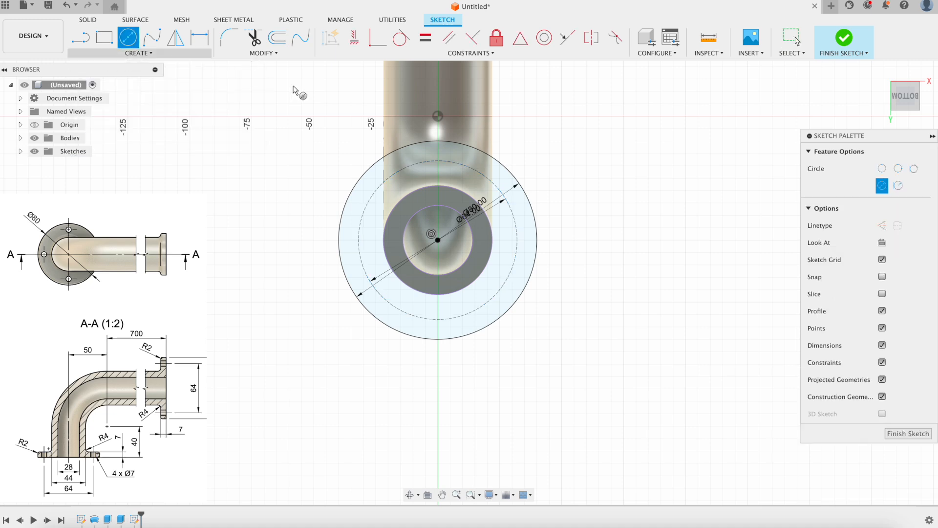
pyautogui.click(437, 160)
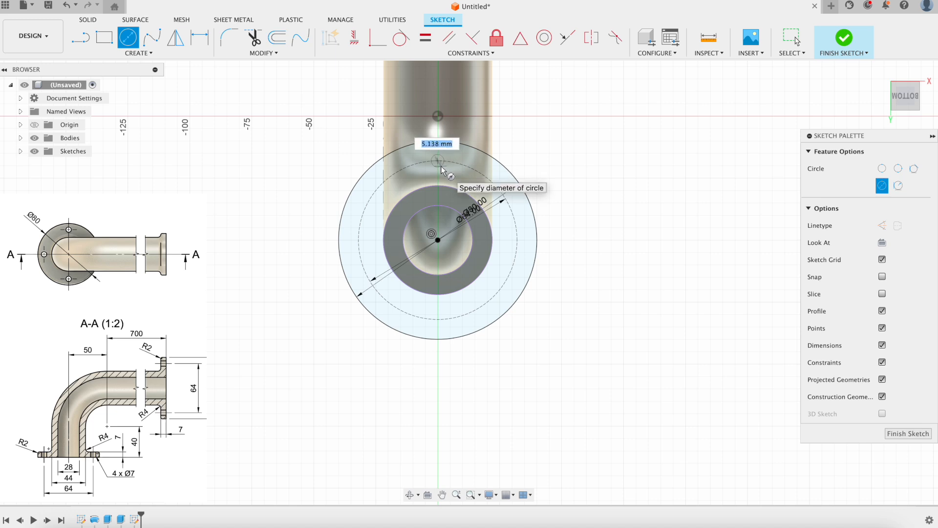
pyautogui.write('7')
pyautogui.press('Return')
pyautogui.press('Escape')
pyautogui.scroll(5, 468, 171)
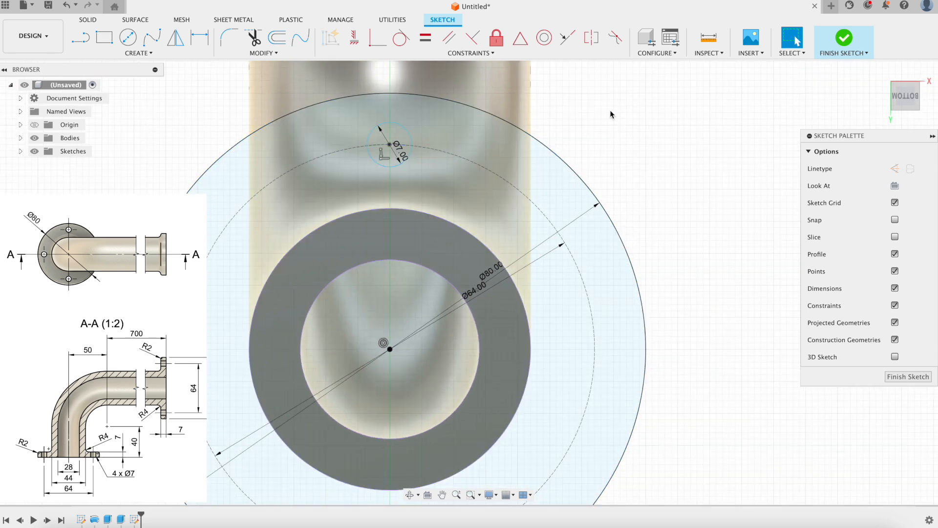
pyautogui.scroll(-3, 405, 196)
pyautogui.scroll(2, 406, 194)
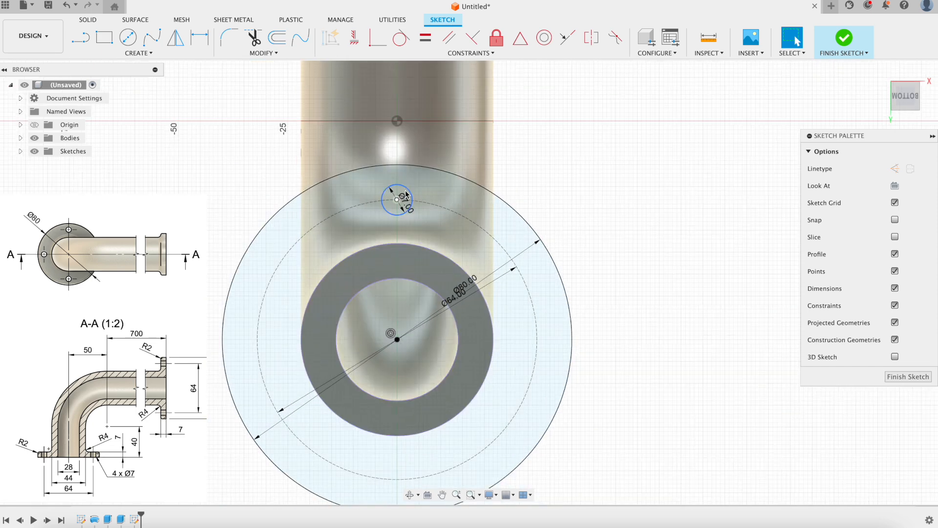
# Align the Ø7 hole vertically above the sketch centre point.
pyautogui.click(355, 37)
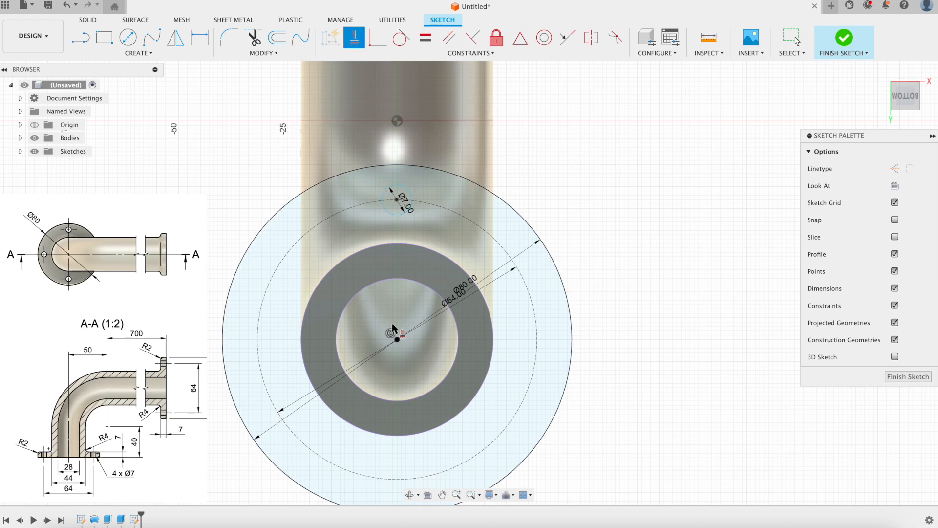
pyautogui.click(398, 339)
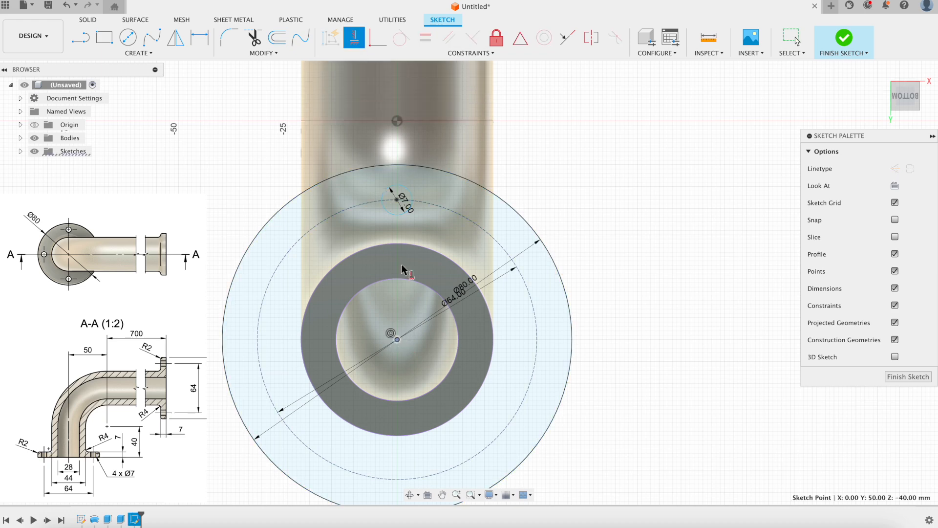
pyautogui.click(397, 200)
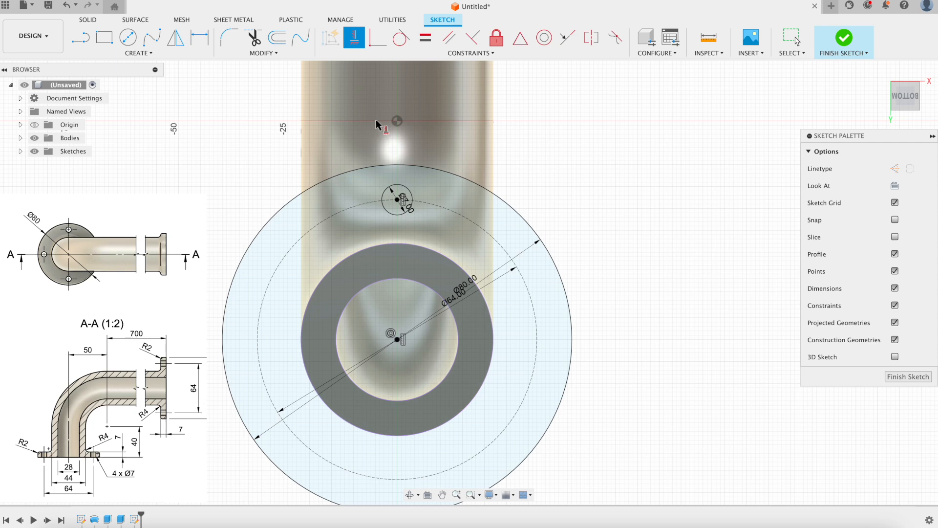
pyautogui.scroll(-2, 582, 171)
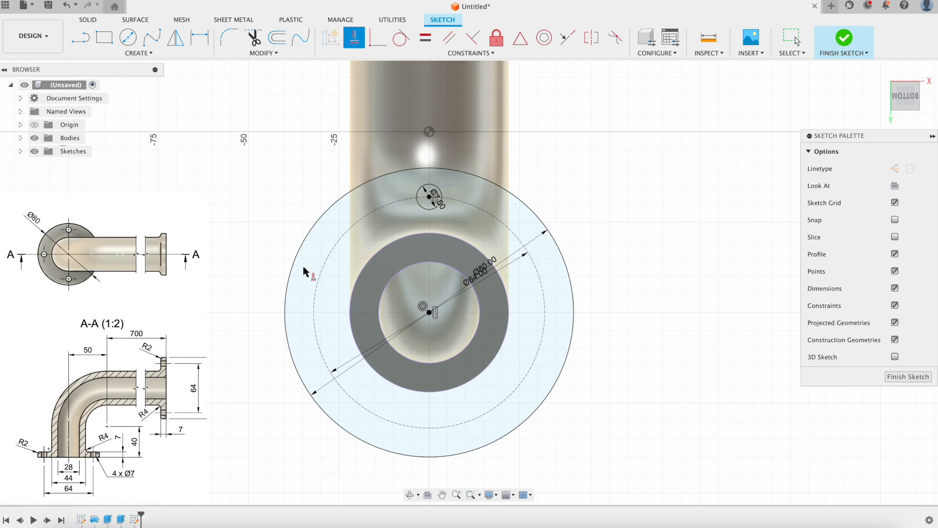
pyautogui.click(158, 54)
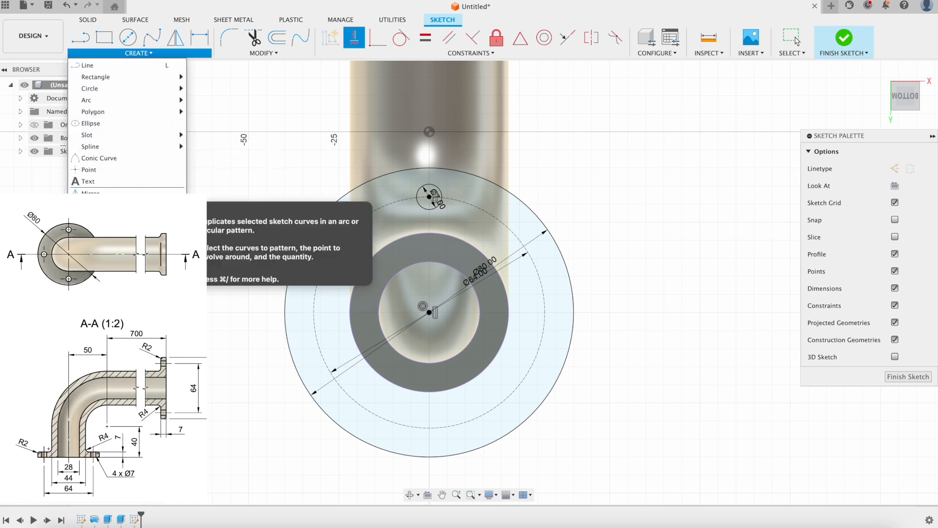
# Circular-pattern the Ø7 hole 4 times about the flange centre, then finish the sketch.
pyautogui.click(100, 205)
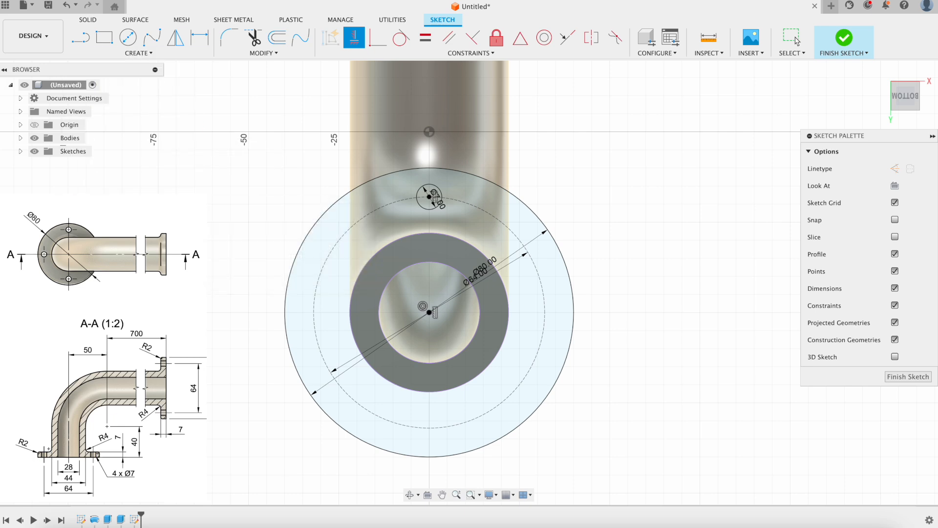
pyautogui.click(435, 193)
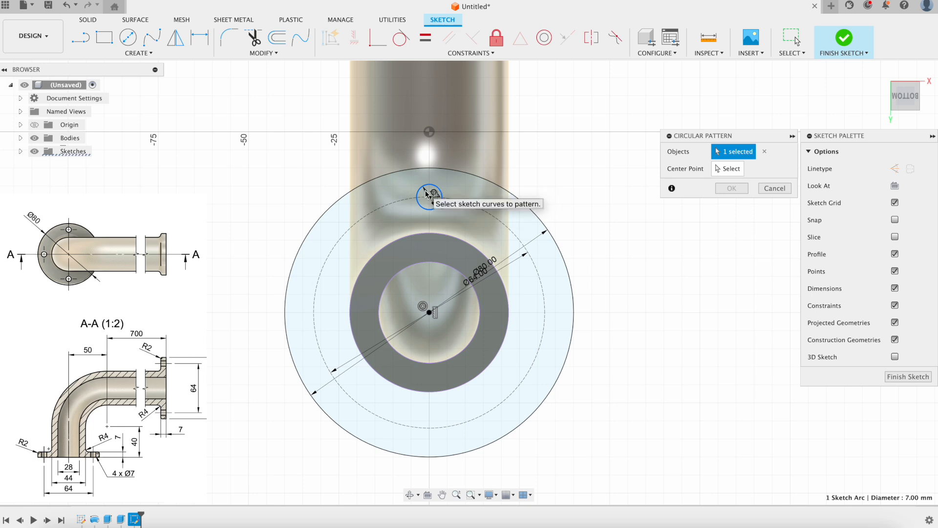
pyautogui.click(727, 168)
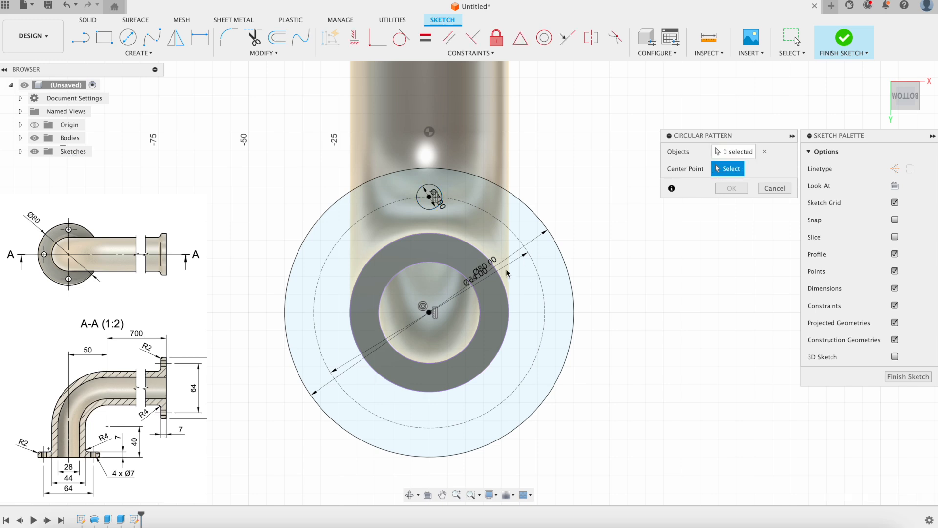
pyautogui.click(430, 314)
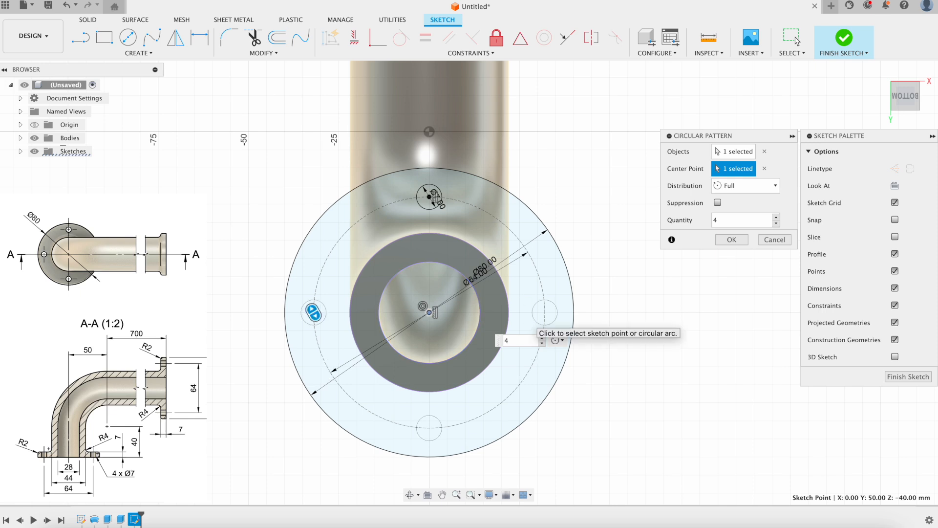
pyautogui.press('Return')
pyautogui.scroll(-1, 650, 303)
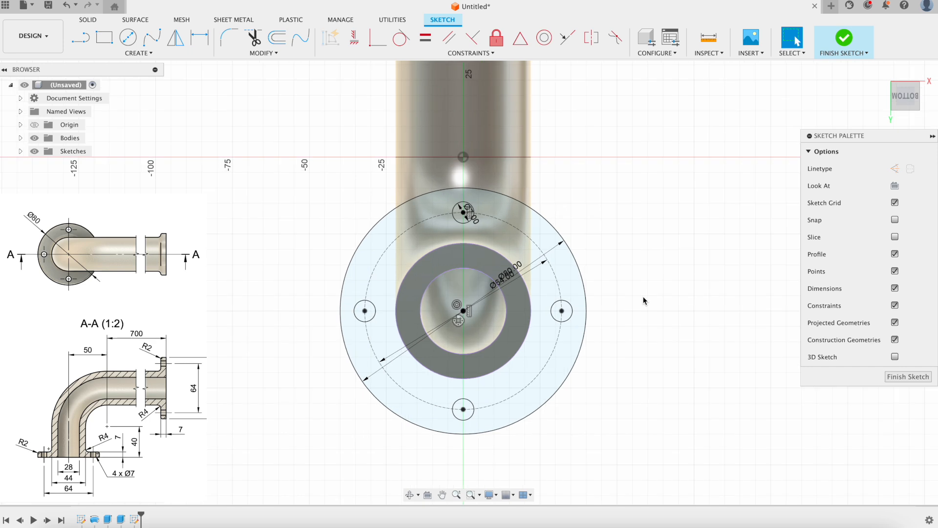
pyautogui.click(842, 39)
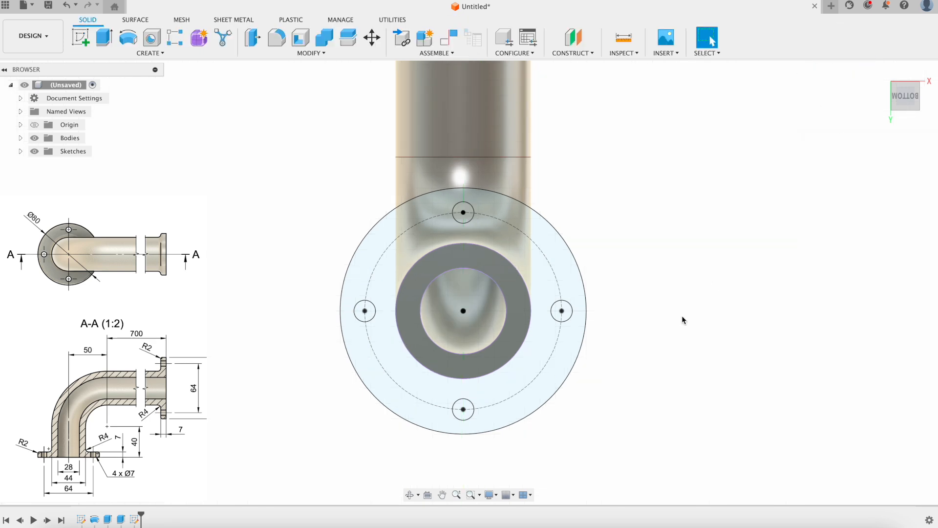
# Extrude the flange ring profile -7 mm, joined to the pipe's lower end.
pyautogui.moveTo(689, 241)
pyautogui.keyDown('shift'); pyautogui.mouseDown(button='middle')
pyautogui.moveTo(616, 320)
pyautogui.moveTo(599, 329)
pyautogui.moveTo(592, 317)
pyautogui.mouseUp(button='middle'); pyautogui.keyUp('shift')
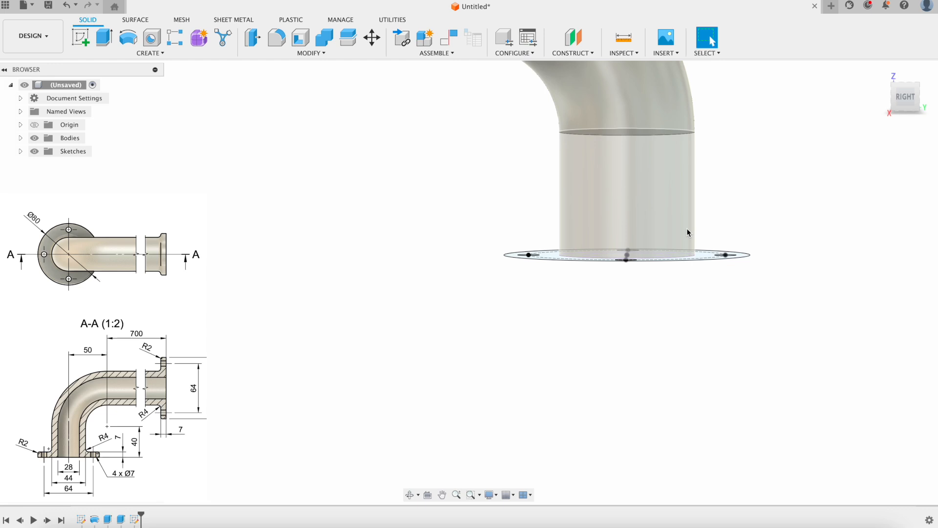
pyautogui.keyDown('shift'); pyautogui.moveTo(698, 296); pyautogui.dragTo(755, 253, button='middle'); pyautogui.keyUp('shift')
pyautogui.press('e')
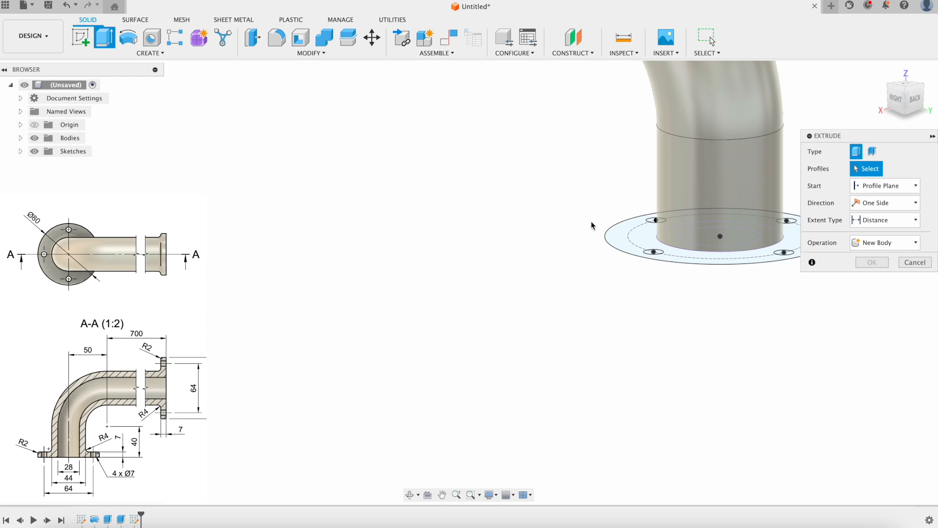
pyautogui.click(652, 243)
pyautogui.moveTo(657, 271); pyautogui.dragTo(428, 342, button='middle')
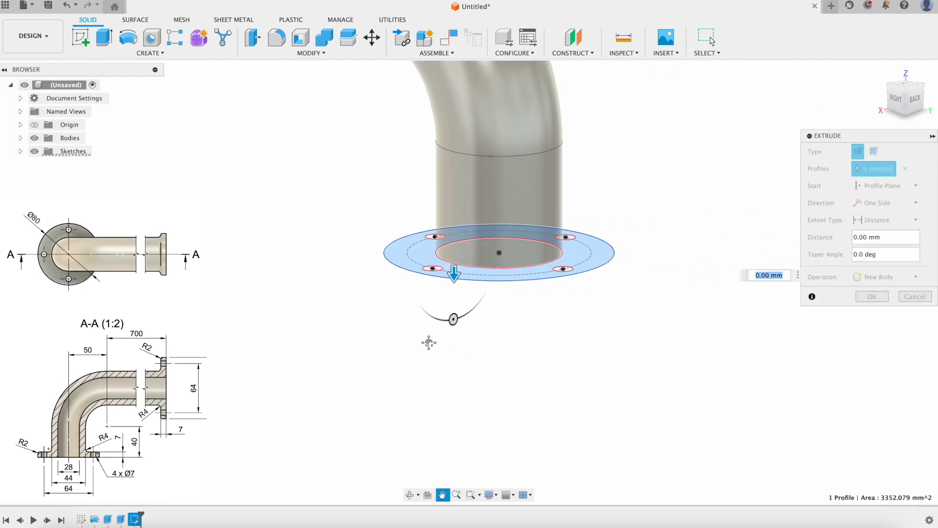
pyautogui.scroll(3, 577, 273)
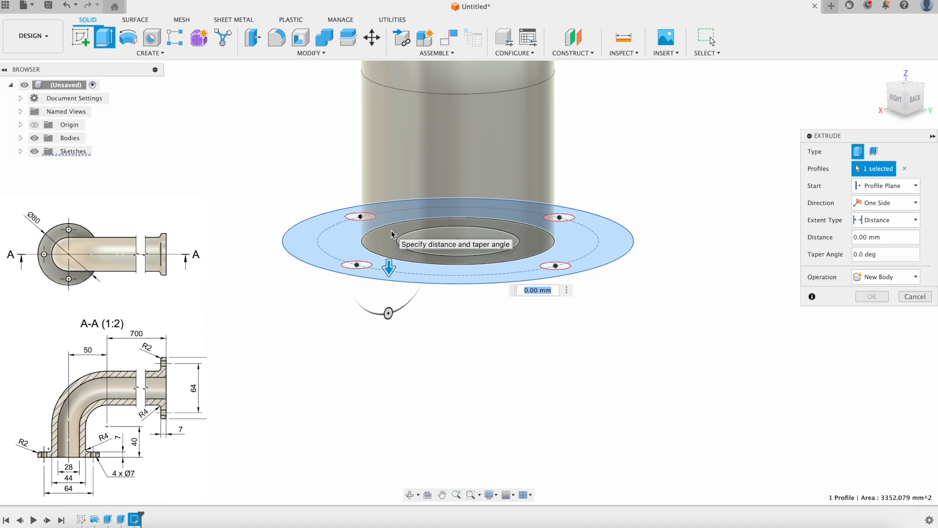
pyautogui.write('-7')
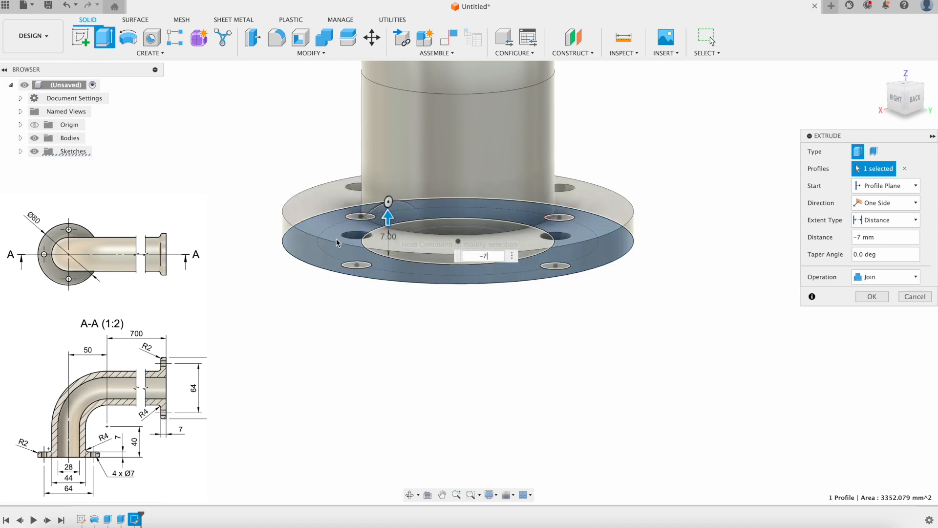
pyautogui.click(872, 296)
pyautogui.scroll(-5, 702, 303)
pyautogui.moveTo(683, 251); pyautogui.dragTo(683, 323, button='middle')
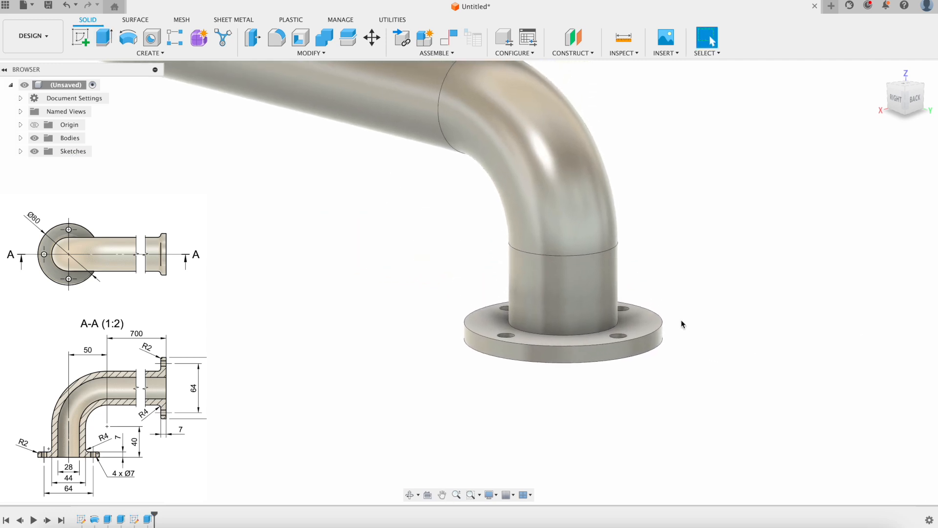
pyautogui.keyDown('shift'); pyautogui.moveTo(686, 282); pyautogui.dragTo(658, 289, button='middle'); pyautogui.keyUp('shift')
pyautogui.scroll(-5, 658, 289)
pyautogui.scroll(5, 685, 297)
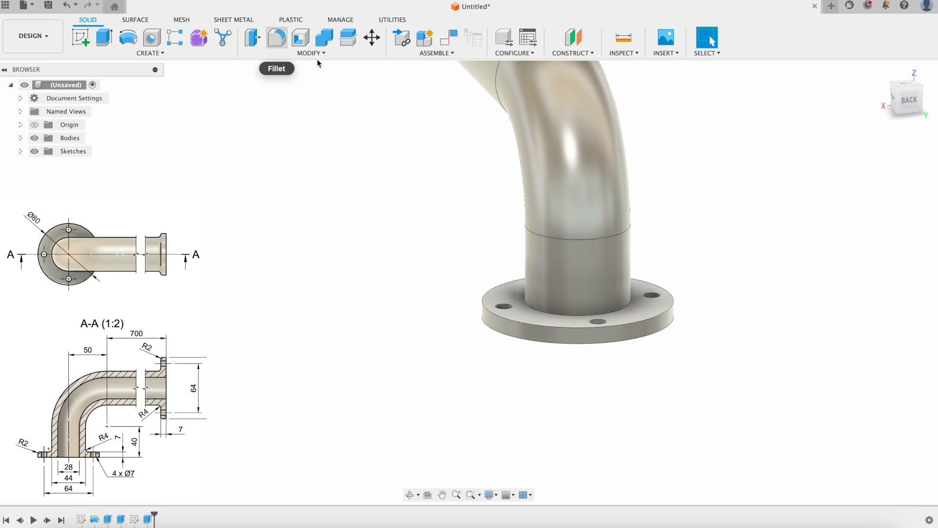
pyautogui.scroll(-5, 592, 301)
pyautogui.moveTo(662, 259); pyautogui.dragTo(647, 322, button='middle')
pyautogui.scroll(5, 647, 322)
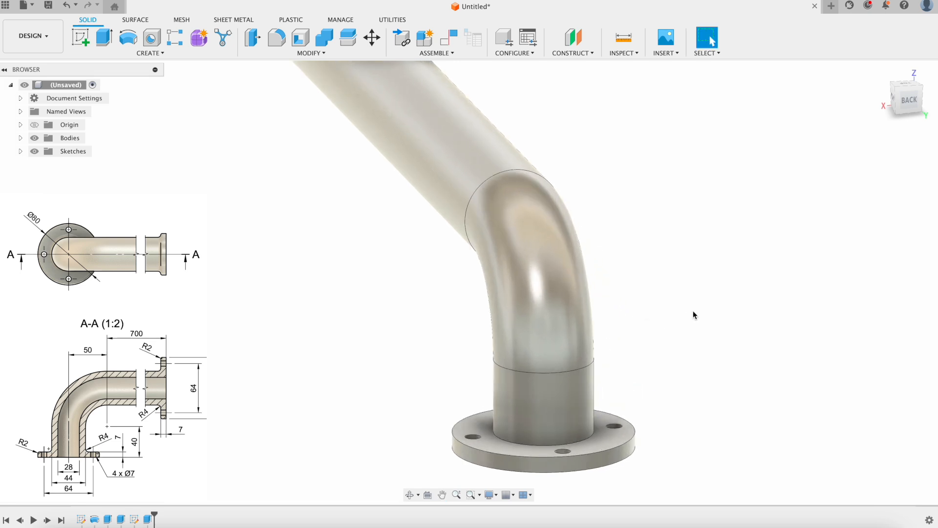
pyautogui.scroll(-4, 652, 346)
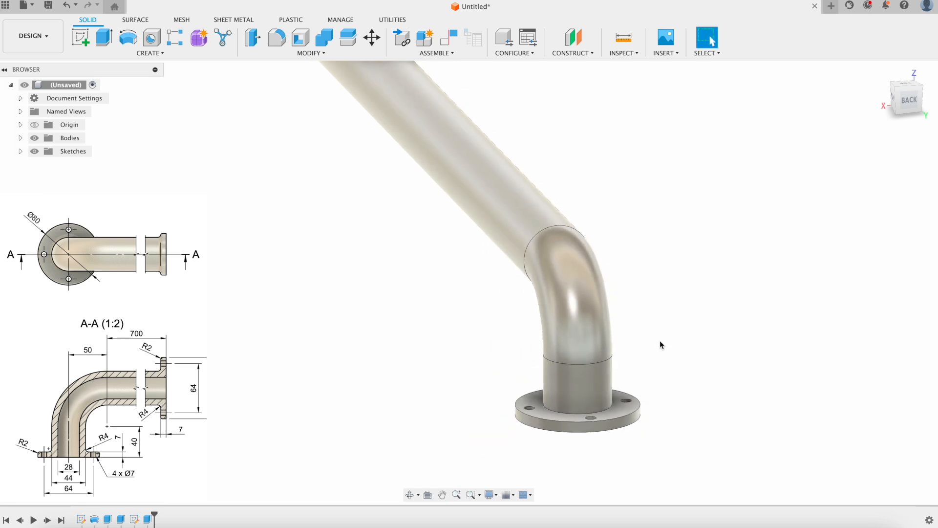
pyautogui.moveTo(661, 345)
pyautogui.keyDown('shift'); pyautogui.mouseDown(button='middle')
pyautogui.moveTo(632, 336)
pyautogui.moveTo(576, 360)
pyautogui.moveTo(535, 304)
pyautogui.moveTo(462, 280)
pyautogui.moveTo(588, 276)
pyautogui.mouseUp(button='middle'); pyautogui.keyUp('shift')
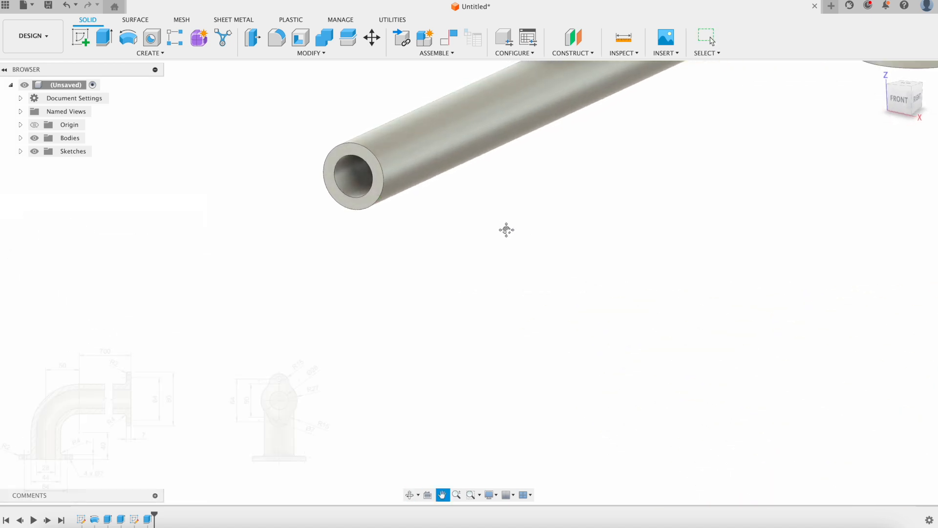
pyautogui.scroll(-4, 610, 315)
pyautogui.keyDown('shift'); pyautogui.moveTo(609, 315); pyautogui.dragTo(574, 261, button='middle'); pyautogui.keyUp('shift')
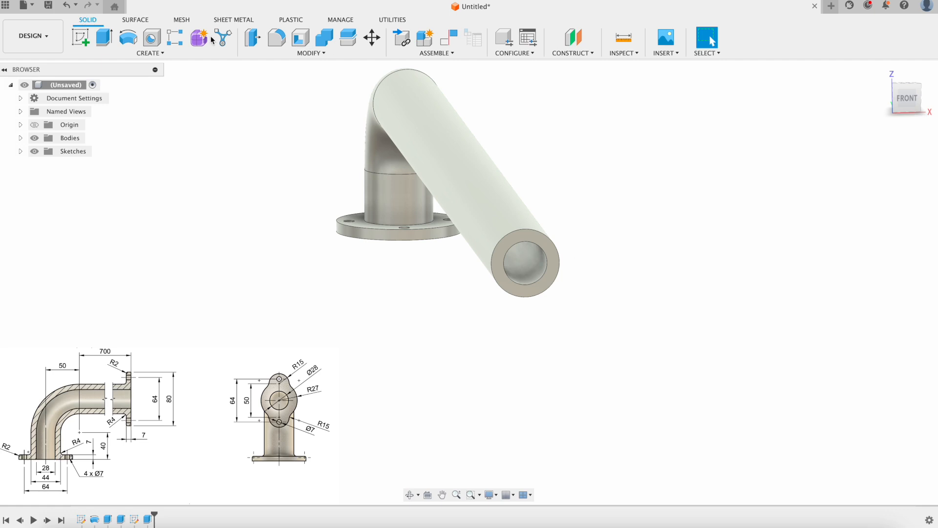
# Start a sketch on the pipe's open end face and project the ring face's edges into it.
pyautogui.click(80, 43)
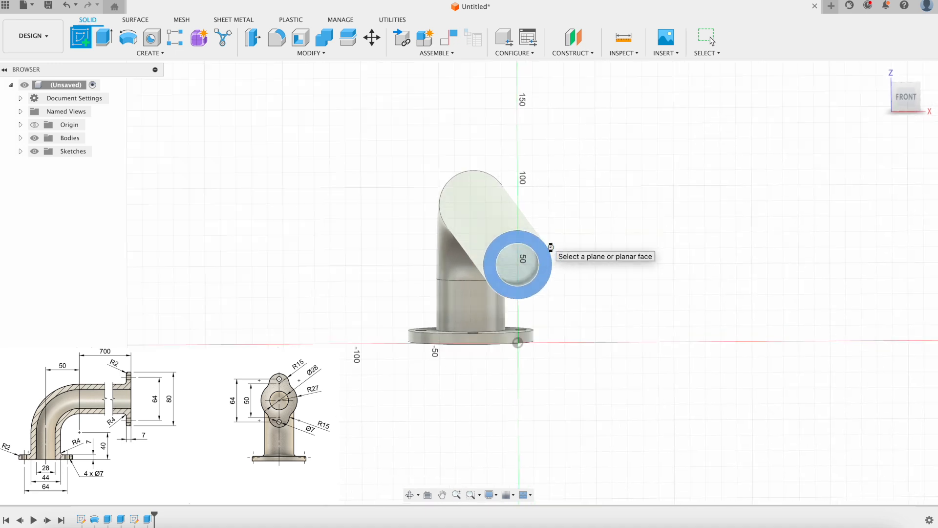
pyautogui.click(549, 249)
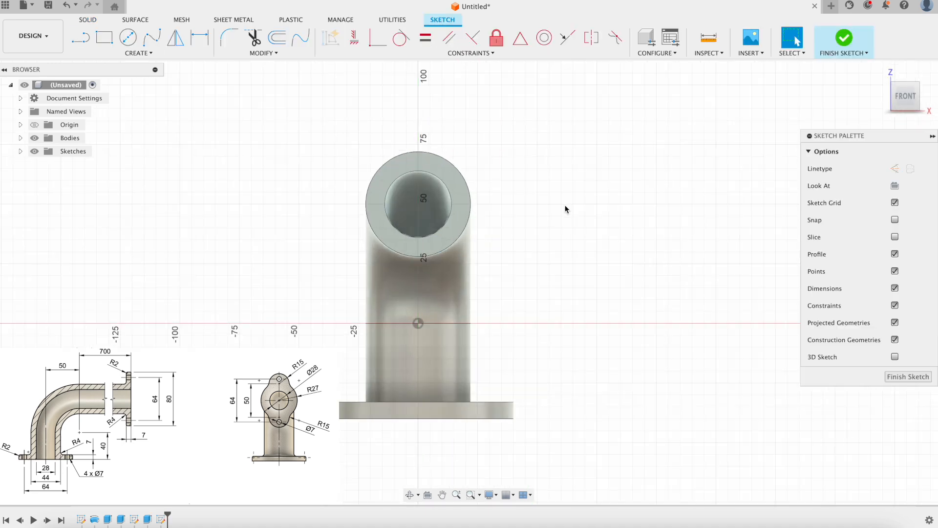
pyautogui.click(147, 53)
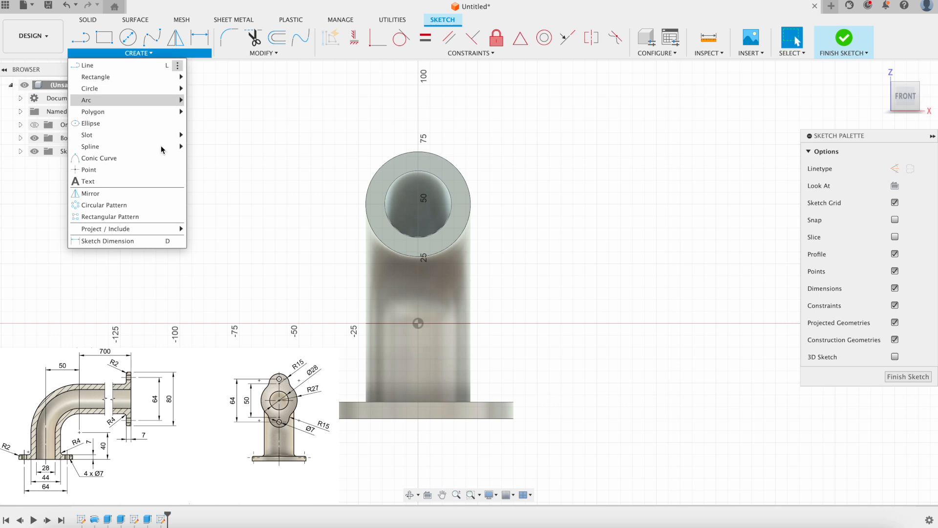
pyautogui.moveTo(147, 228)
pyautogui.click(215, 230)
pyautogui.click(412, 170)
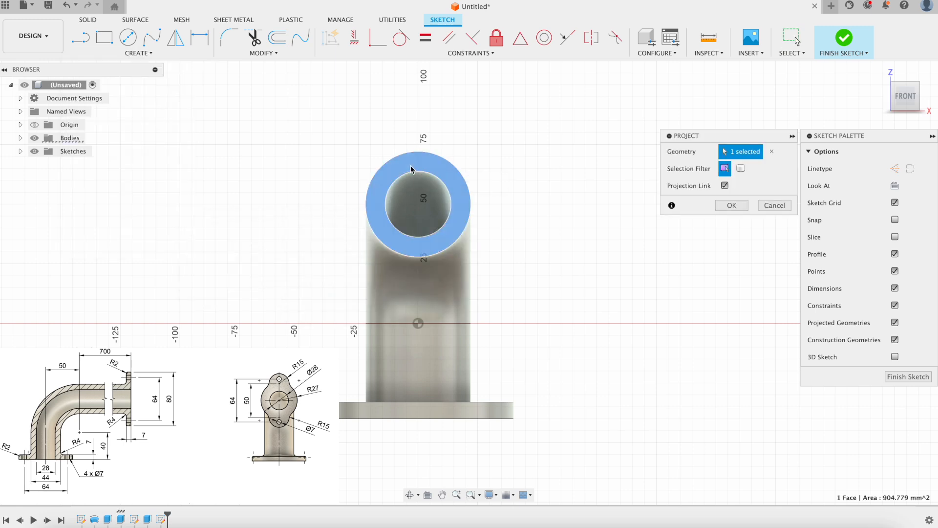
pyautogui.click(735, 206)
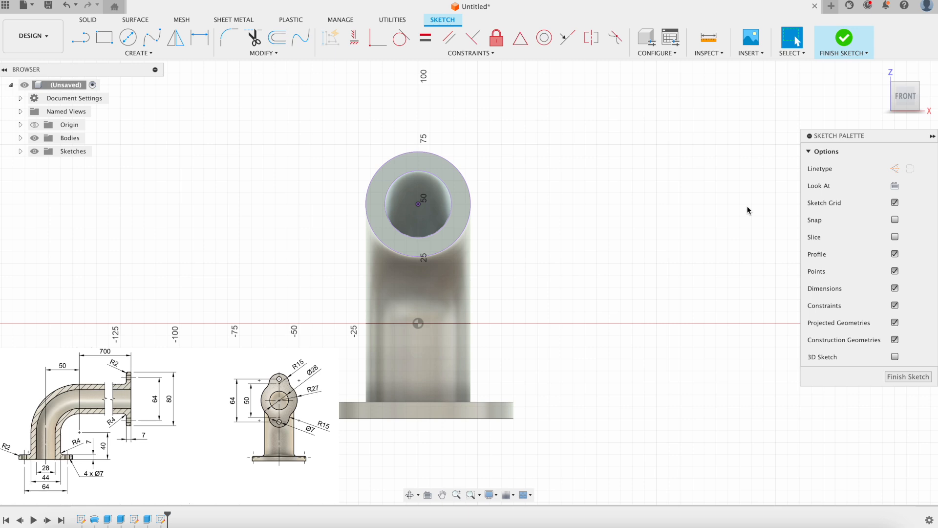
pyautogui.click(128, 37)
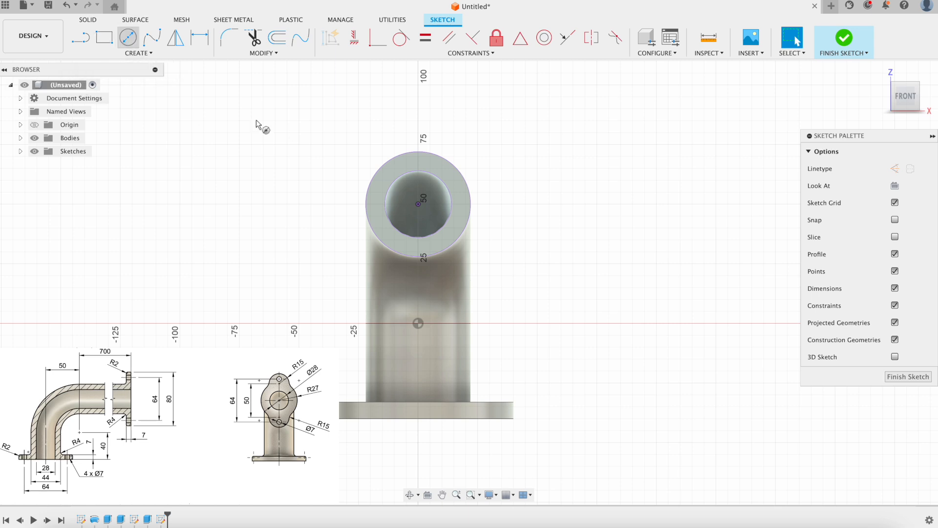
# Draw a Ø80 circle centred on the pipe axis.
pyautogui.click(418, 203)
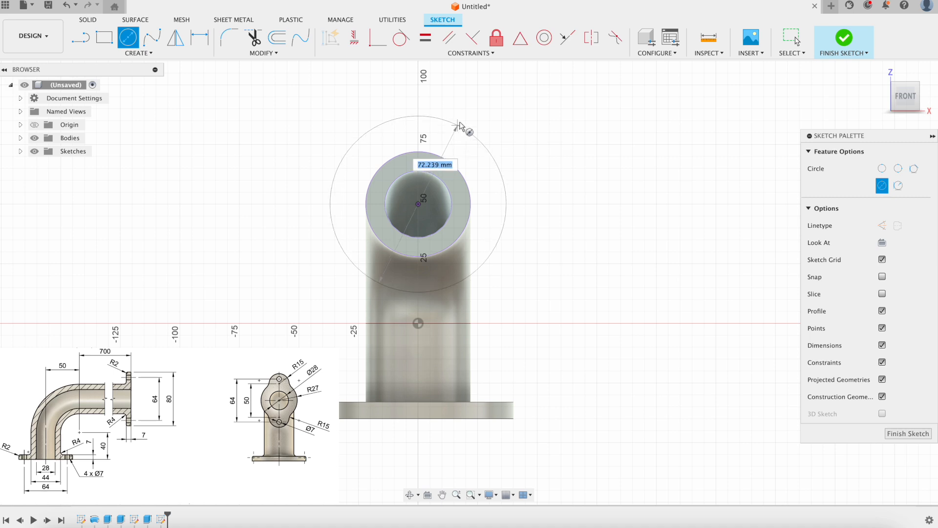
pyautogui.write('80')
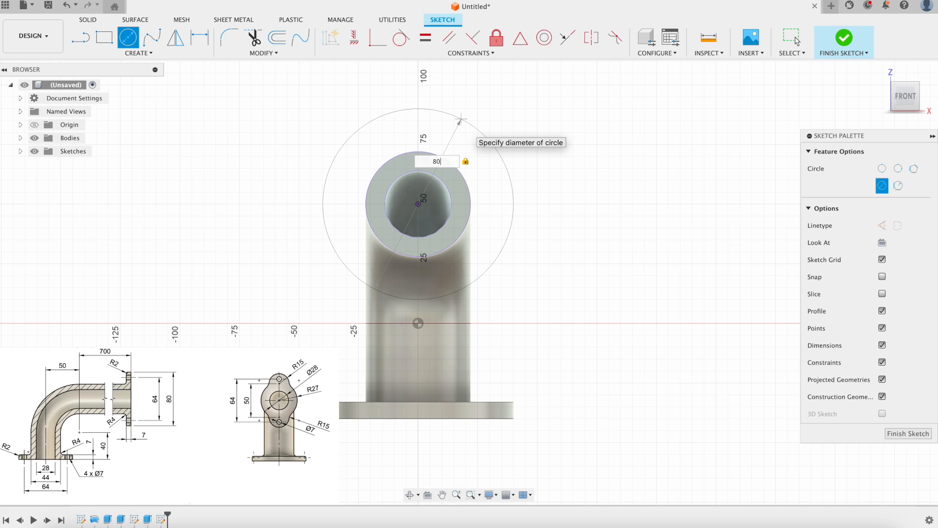
pyautogui.press('Return')
pyautogui.press('Escape')
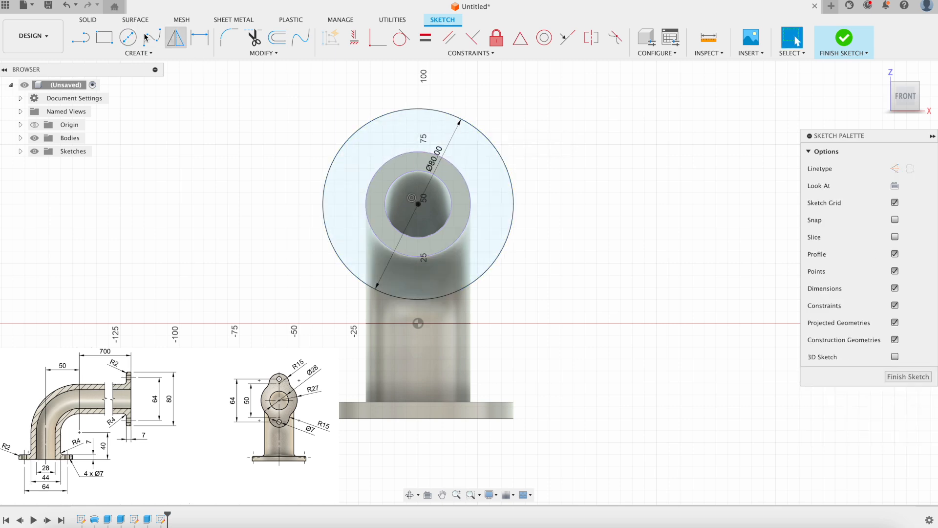
# Draw a concentric Ø64 circle and convert it to construction geometry.
pyautogui.click(128, 37)
pyautogui.click(418, 204)
pyautogui.write('64')
pyautogui.press('Tab')
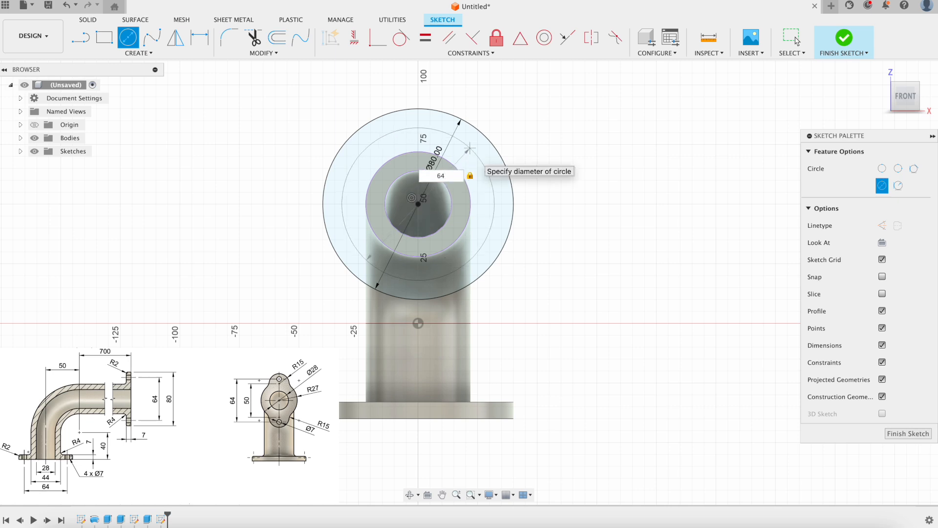
pyautogui.press('Return')
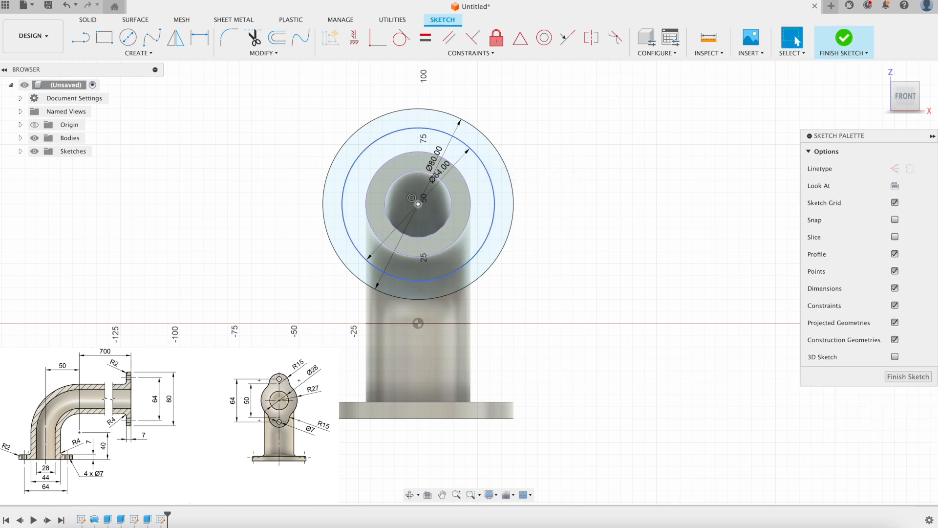
pyautogui.click(470, 147)
pyautogui.press('x')
pyautogui.click(579, 130)
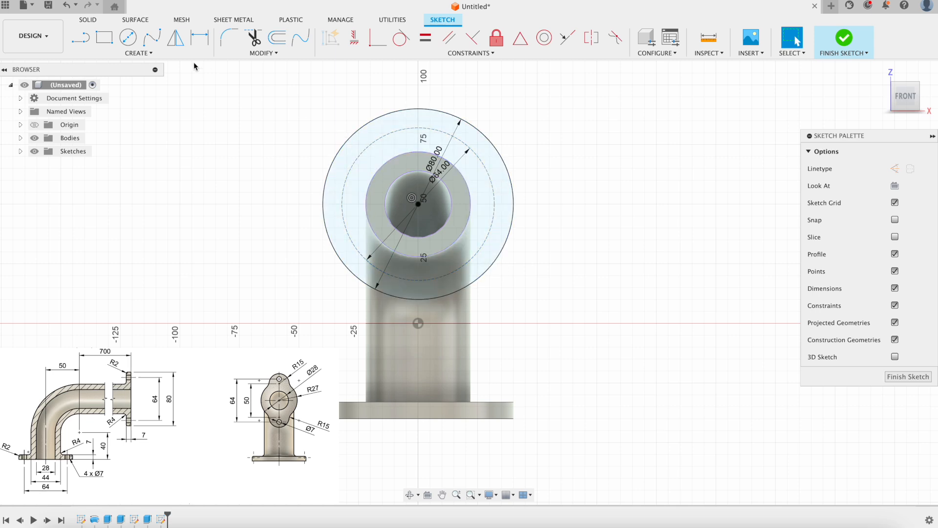
# Draw a Ø54 circle centred on the sketch origin, concentric with the Ø80 and Ø64 circles.
pyautogui.click(132, 42)
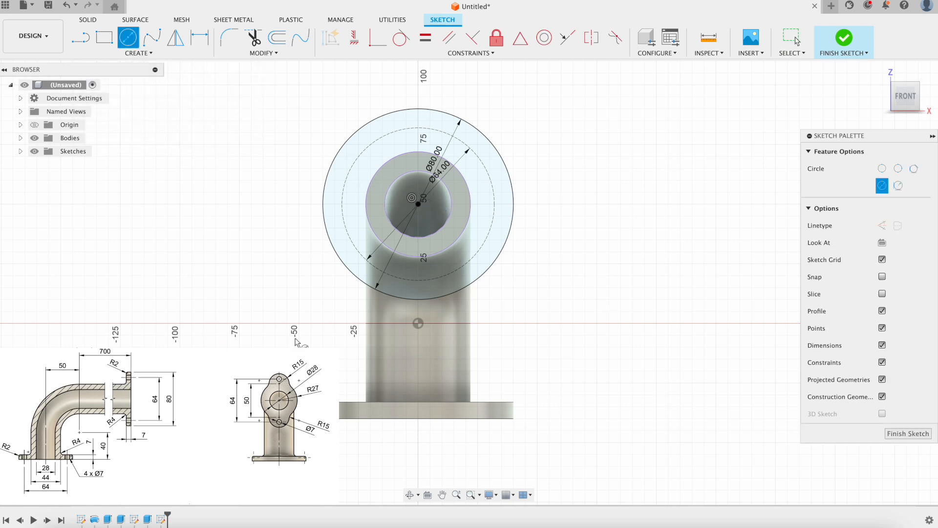
pyautogui.click(417, 203)
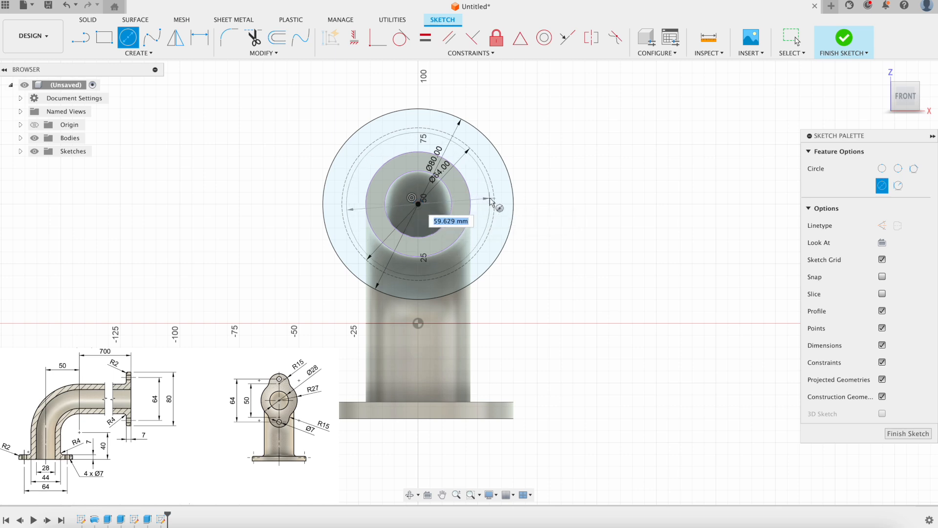
pyautogui.write('54')
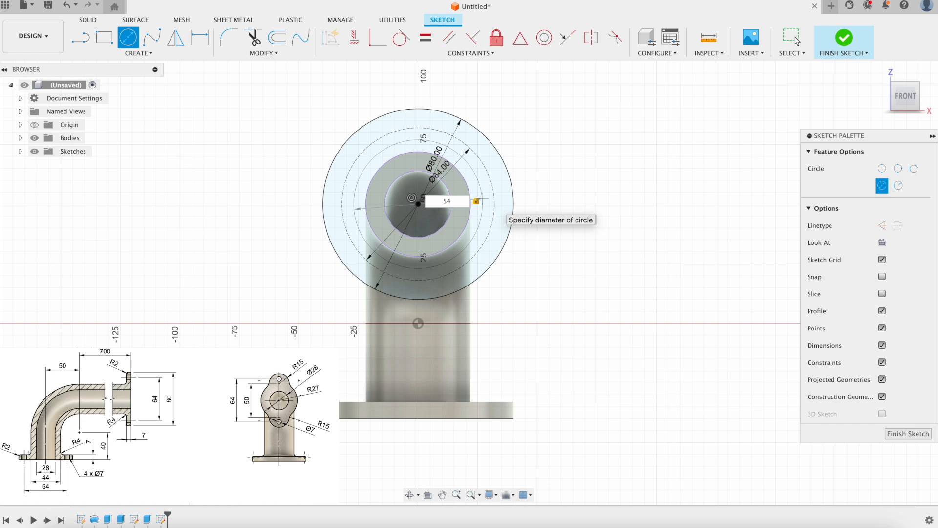
pyautogui.press('Return')
pyautogui.press('Escape')
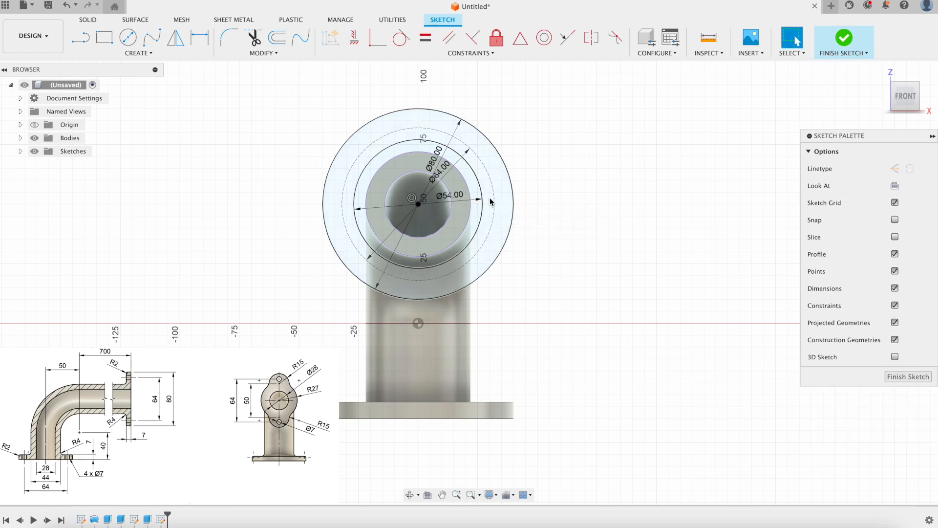
pyautogui.scroll(3, 493, 198)
pyautogui.moveTo(562, 162); pyautogui.dragTo(578, 181, button='middle')
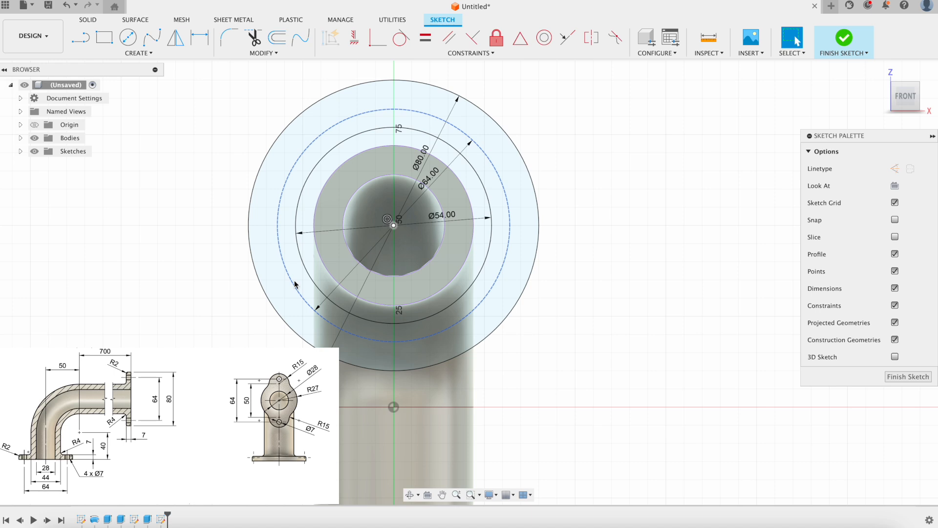
# Draw a Ø50 circle at the pipe centre and make it construction geometry.
pyautogui.click(128, 37)
pyautogui.click(393, 226)
pyautogui.write('50')
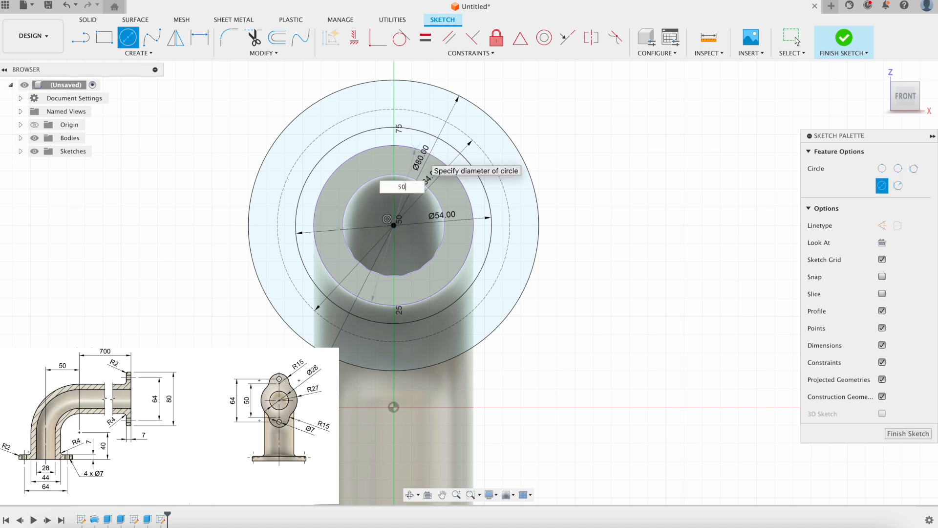
pyautogui.press('Return')
pyautogui.press('Escape')
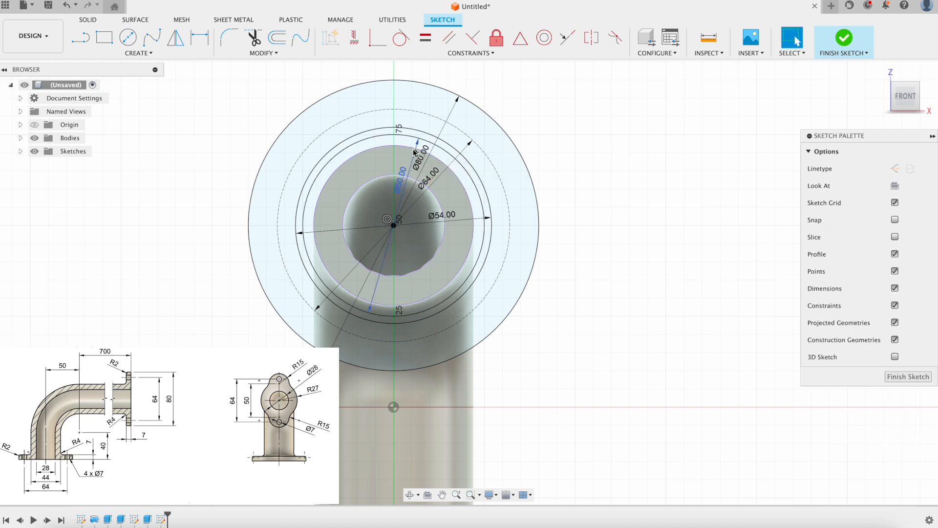
pyautogui.click(398, 137)
pyautogui.press('x')
pyautogui.click(568, 139)
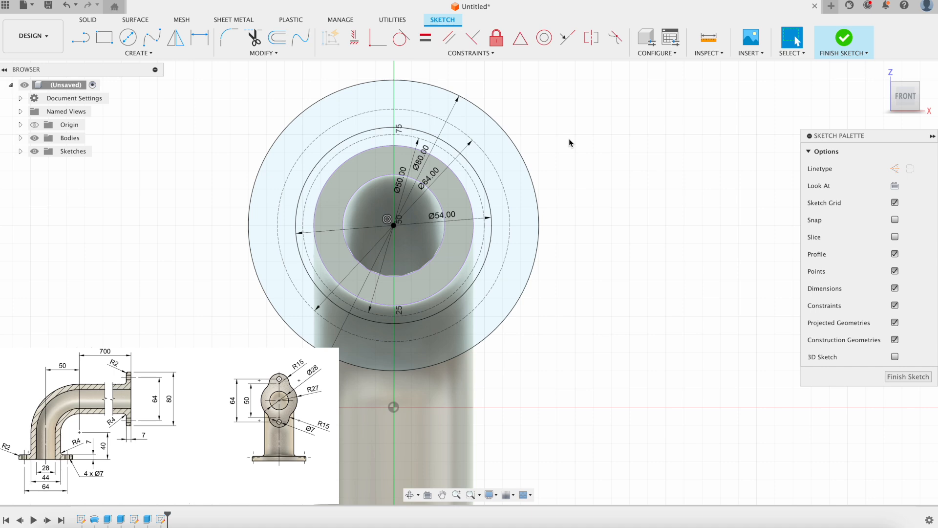
# Place a Ø30 circle atop the dashed Ø50 circle, vertically aligned with the pipe centre.
pyautogui.click(127, 38)
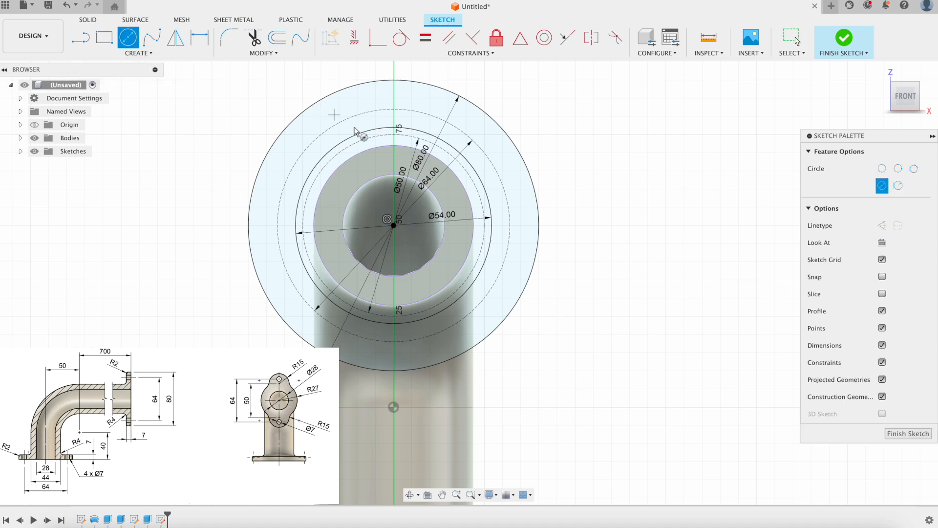
pyautogui.click(387, 134)
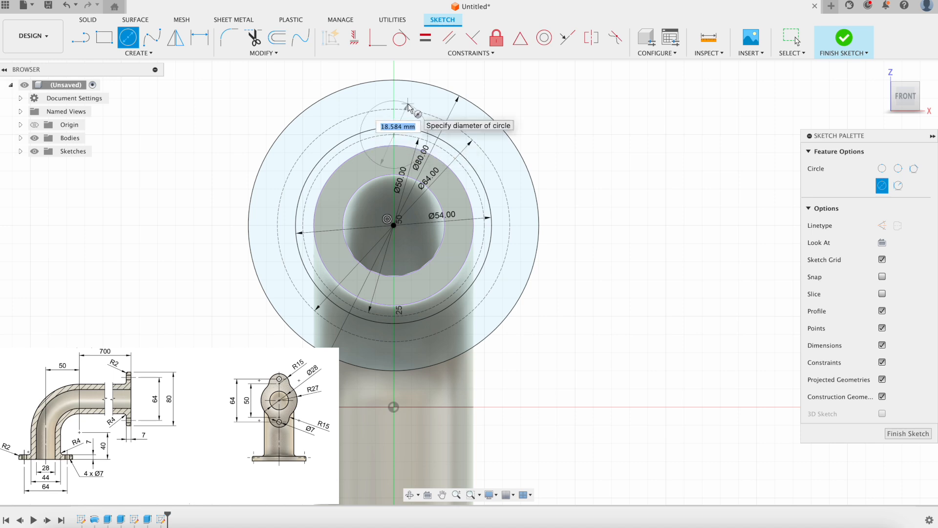
pyautogui.write('30')
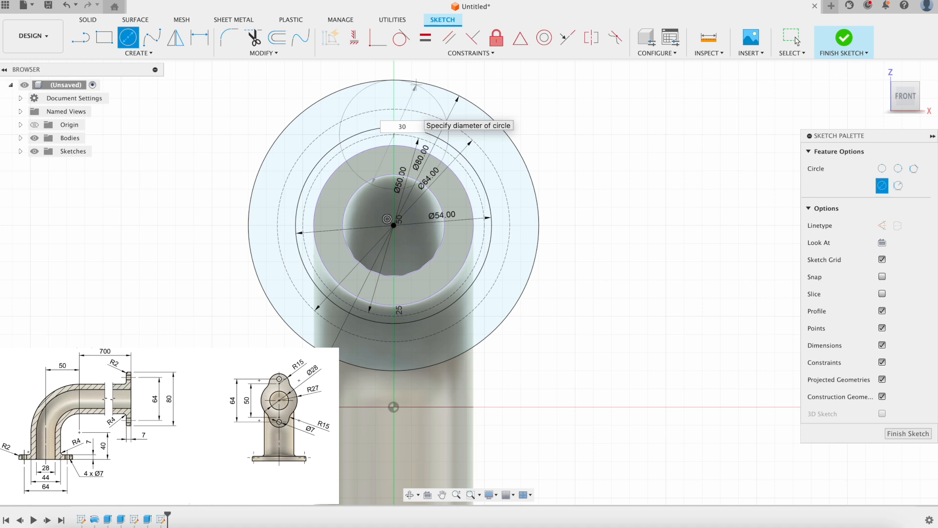
pyautogui.press('Tab')
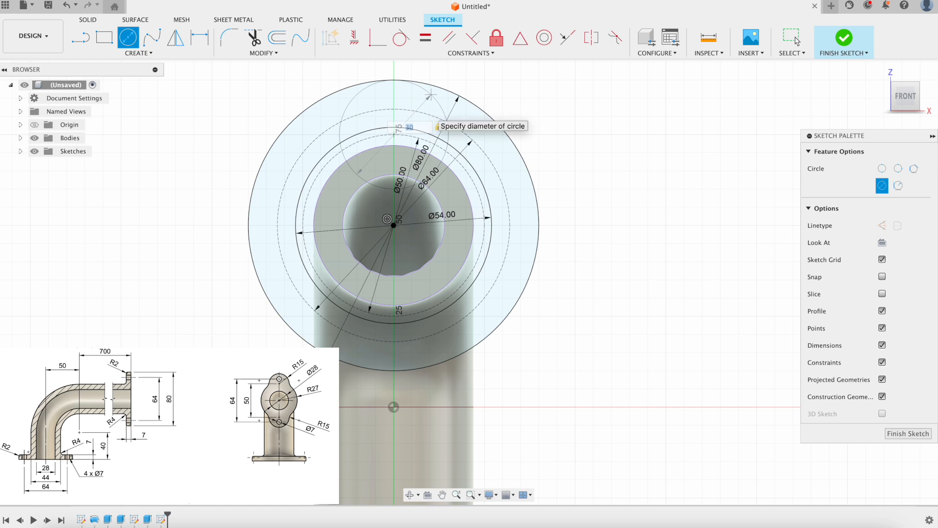
pyautogui.click(396, 145)
pyautogui.press('Escape')
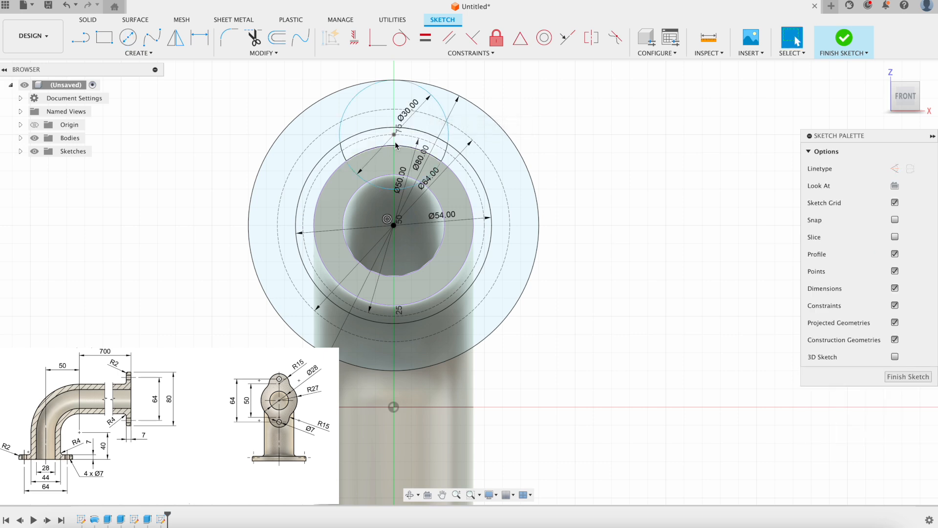
pyautogui.click(359, 41)
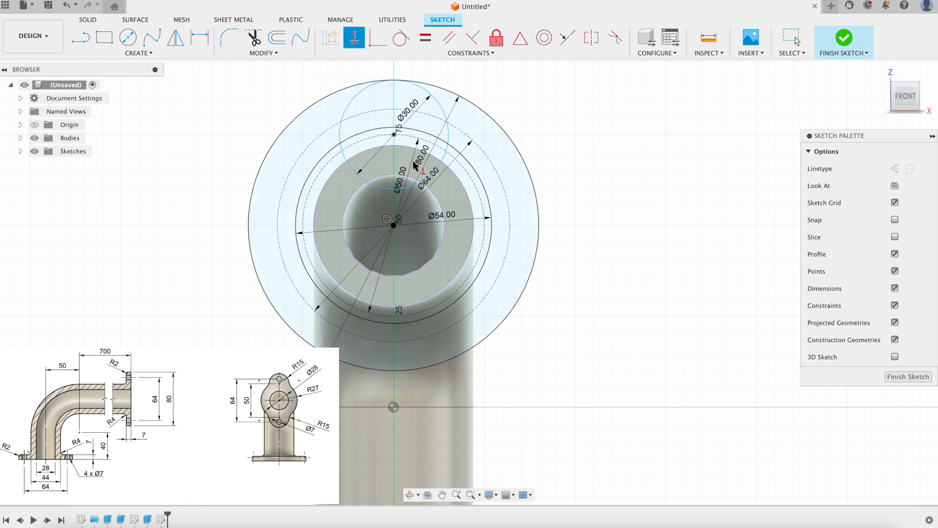
pyautogui.click(394, 225)
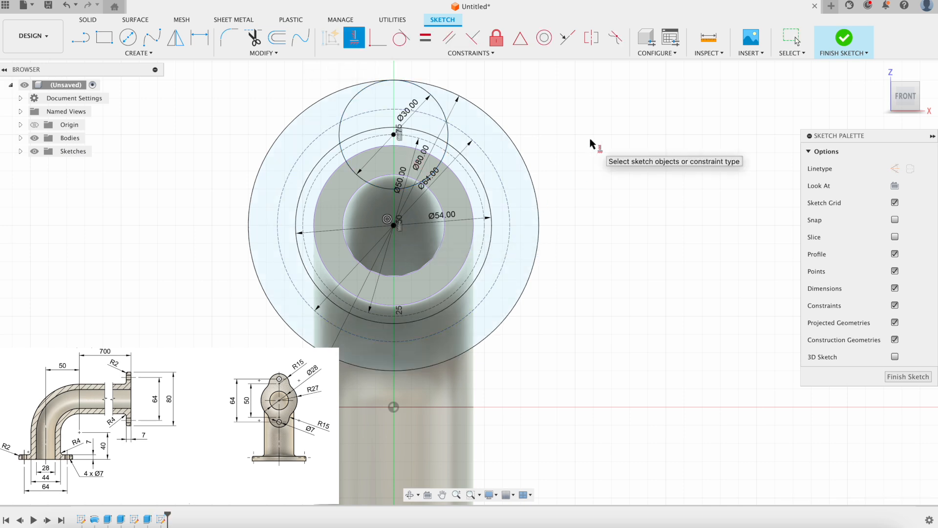
pyautogui.click(161, 52)
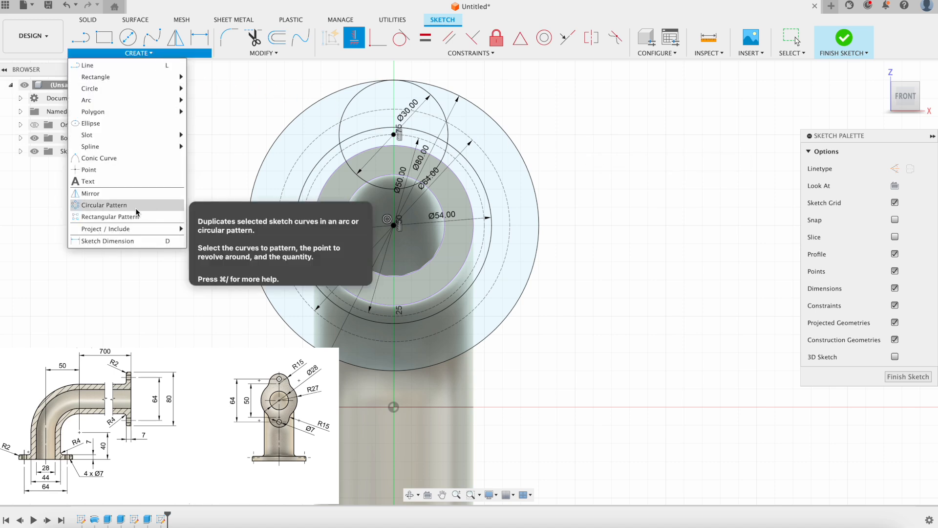
# Add a Ø30 circle to the right of the top circle.
pyautogui.click(599, 129)
pyautogui.scroll(3, 438, 141)
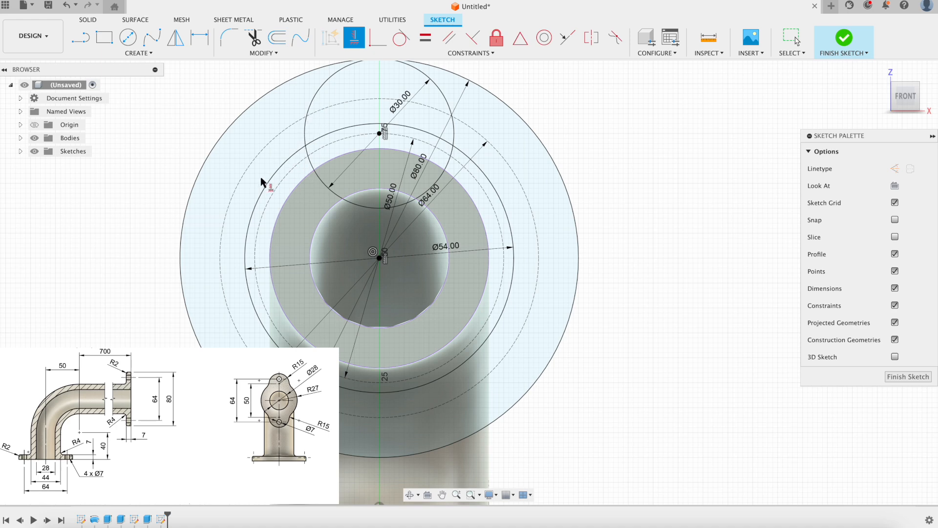
pyautogui.scroll(-3, 264, 183)
pyautogui.scroll(4, 265, 185)
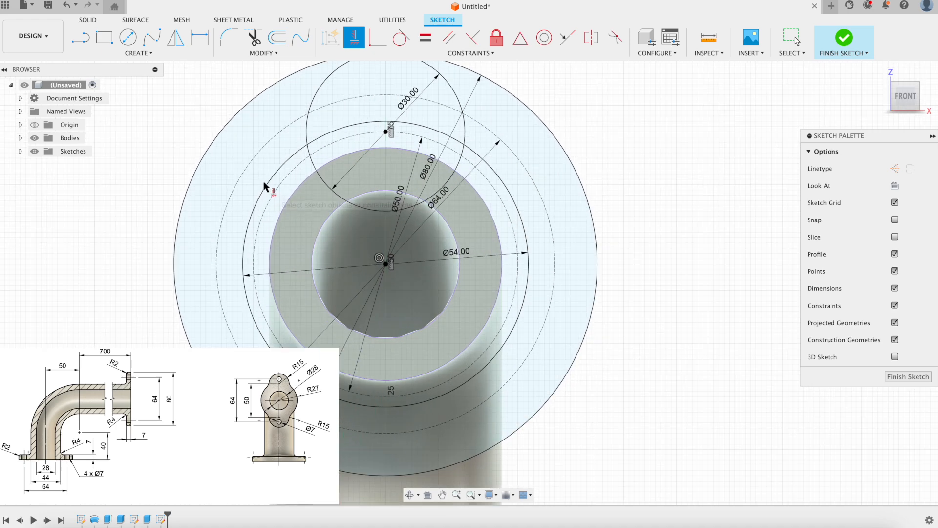
pyautogui.scroll(-2, 268, 180)
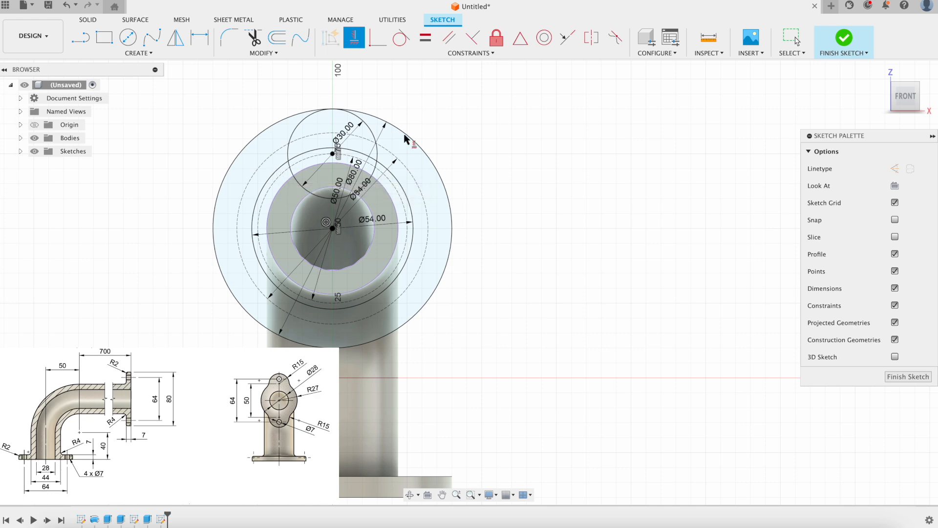
pyautogui.scroll(2, 386, 142)
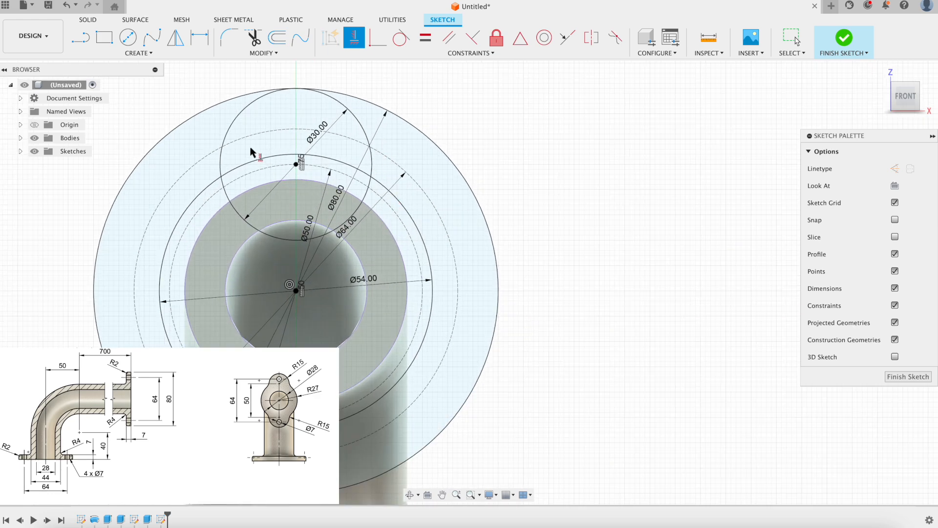
pyautogui.click(128, 37)
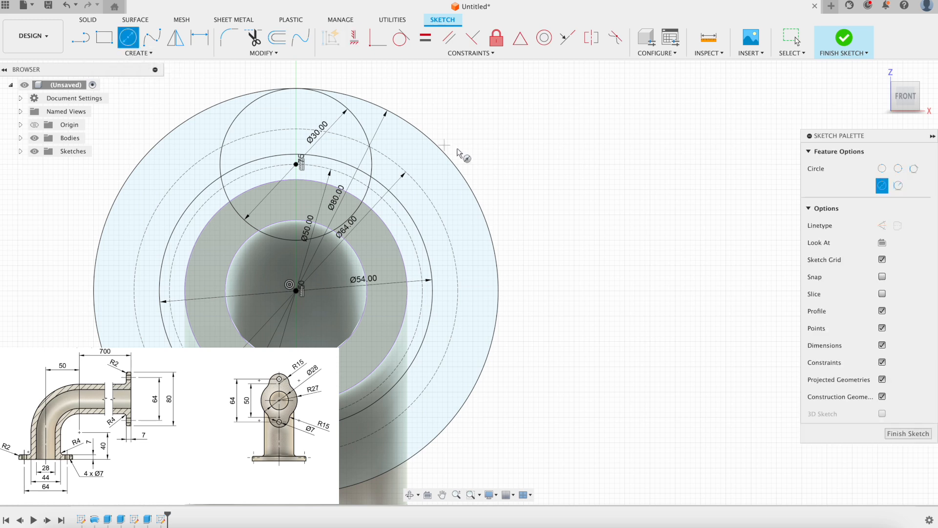
pyautogui.click(450, 115)
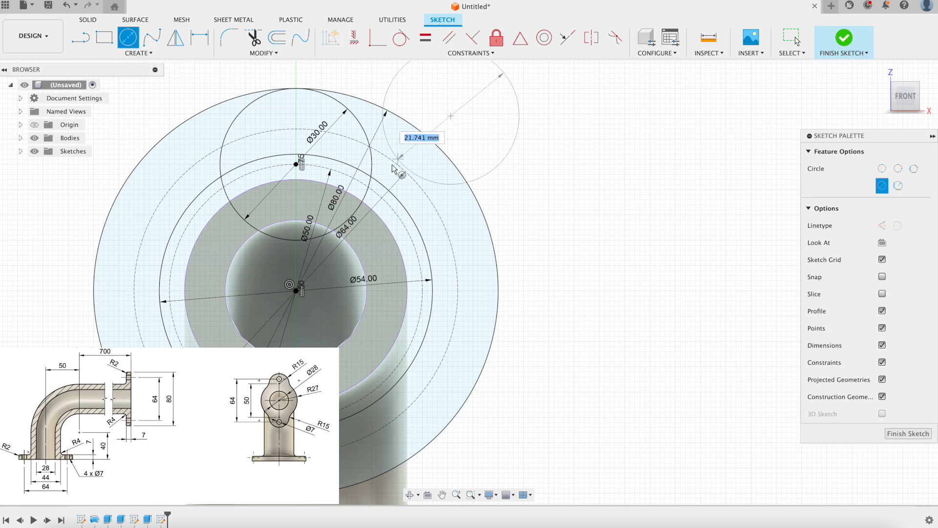
pyautogui.write('3')
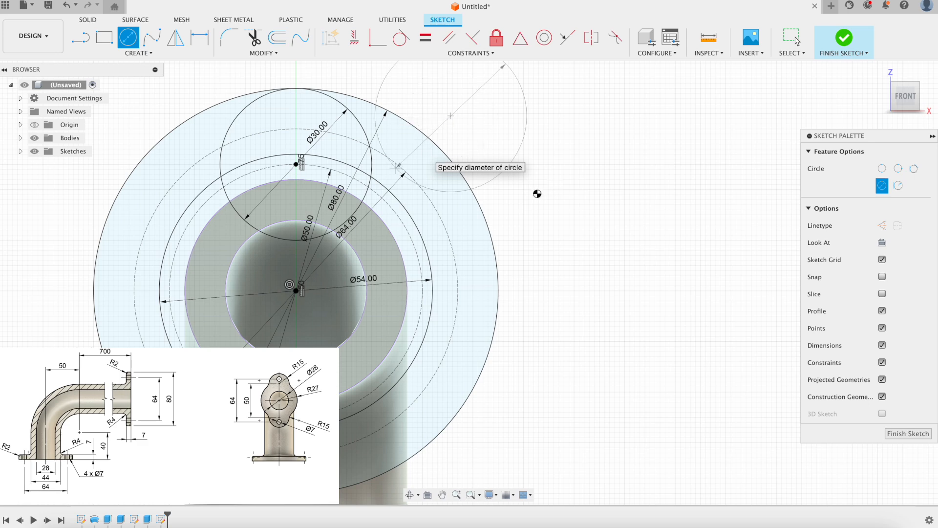
pyautogui.moveTo(471, 156); pyautogui.dragTo(565, 211, button='middle')
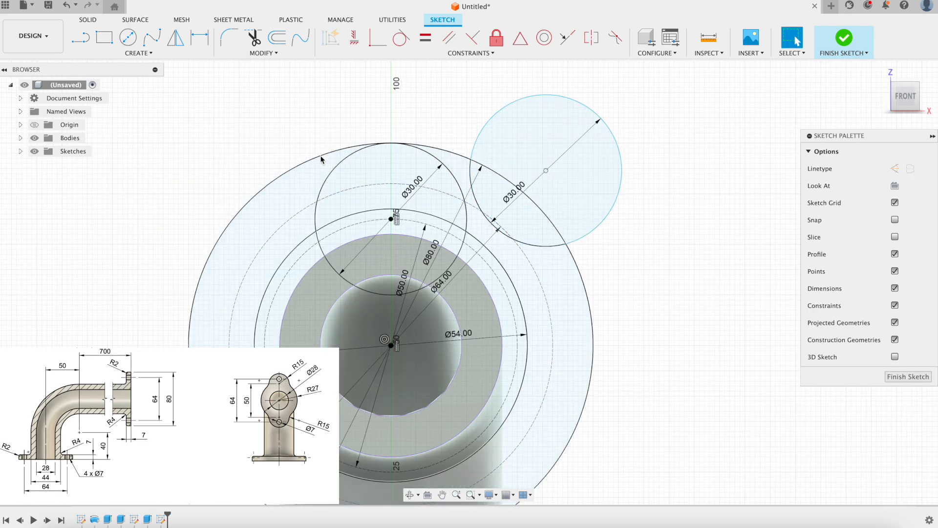
pyautogui.press('c')
# Add a Ø30 circle on the left, then drag both side circles downward.
pyautogui.click(247, 175)
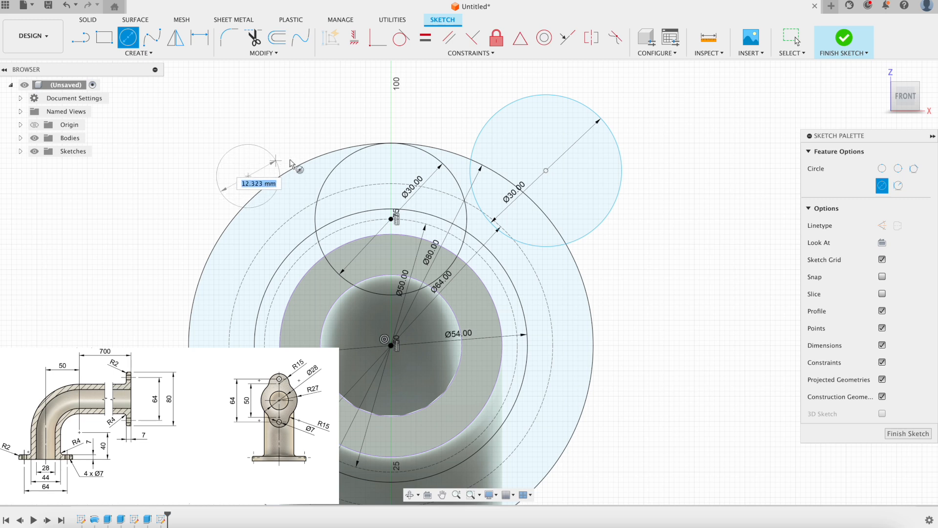
pyautogui.write('30')
pyautogui.press('Return')
pyautogui.press('Escape')
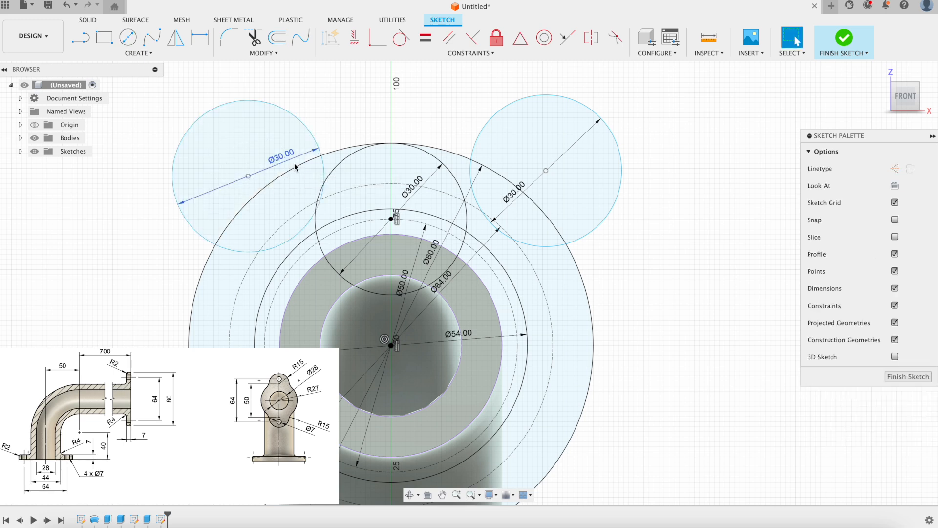
pyautogui.moveTo(293, 118); pyautogui.dragTo(282, 131)
pyautogui.moveTo(492, 120); pyautogui.dragTo(489, 136)
# Make both side Ø30 circles tangent to the middle Ø30 circle, and the left one to the dashed circle.
pyautogui.click(401, 37)
pyautogui.click(492, 253)
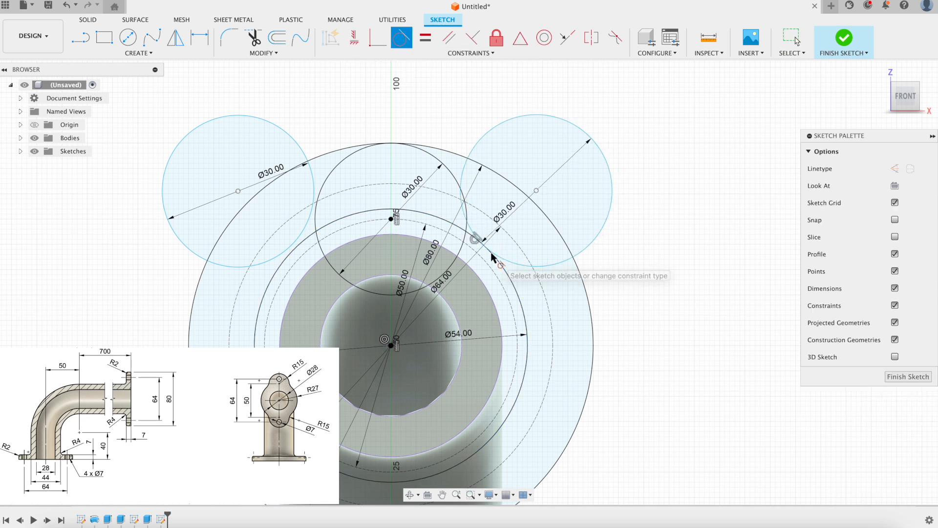
pyautogui.click(461, 183)
pyautogui.click(323, 185)
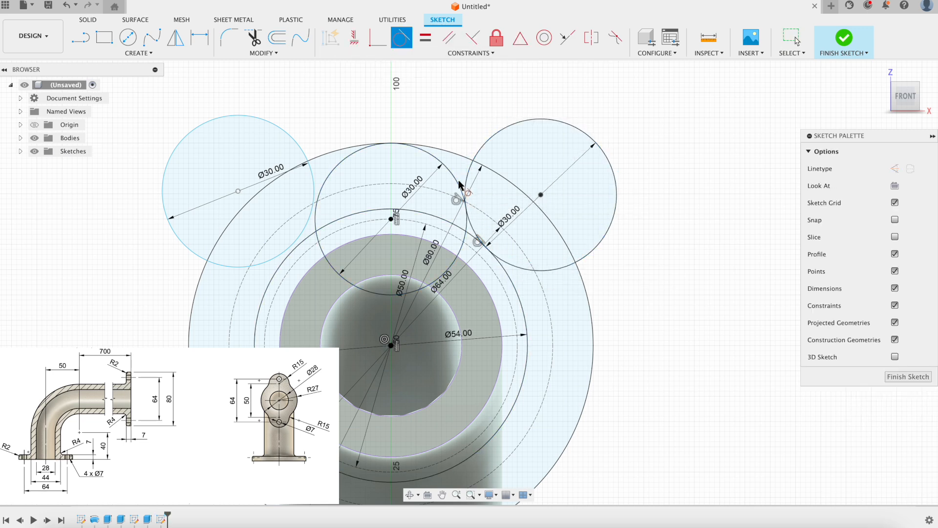
pyautogui.click(313, 186)
pyautogui.click(298, 244)
pyautogui.click(286, 257)
pyautogui.scroll(-3, 373, 219)
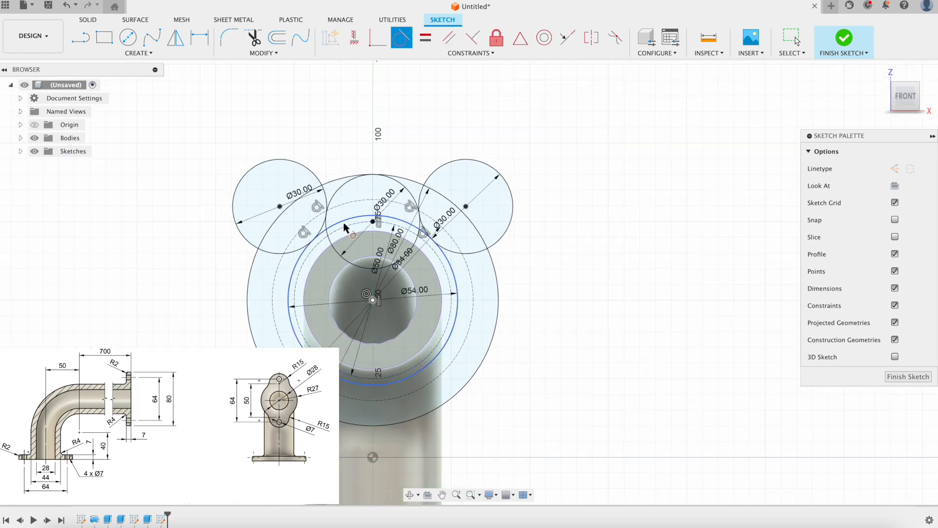
pyautogui.scroll(2, 373, 219)
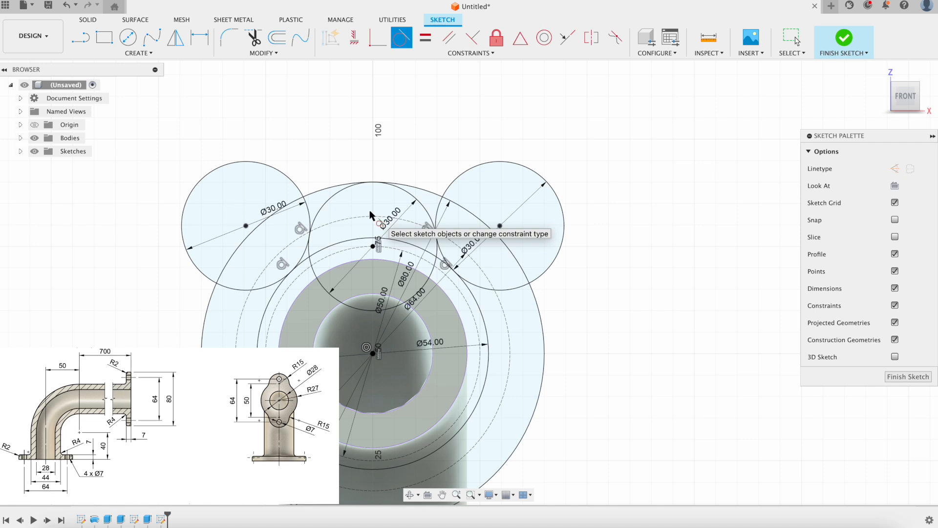
# Draw a Ø7 hole circle inside the top Ø30 lobe.
pyautogui.press('c')
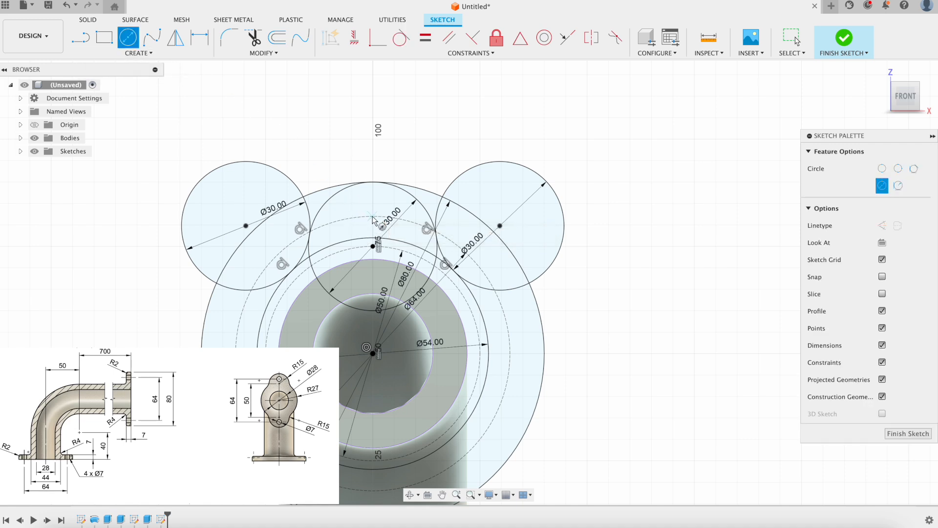
pyautogui.click(373, 216)
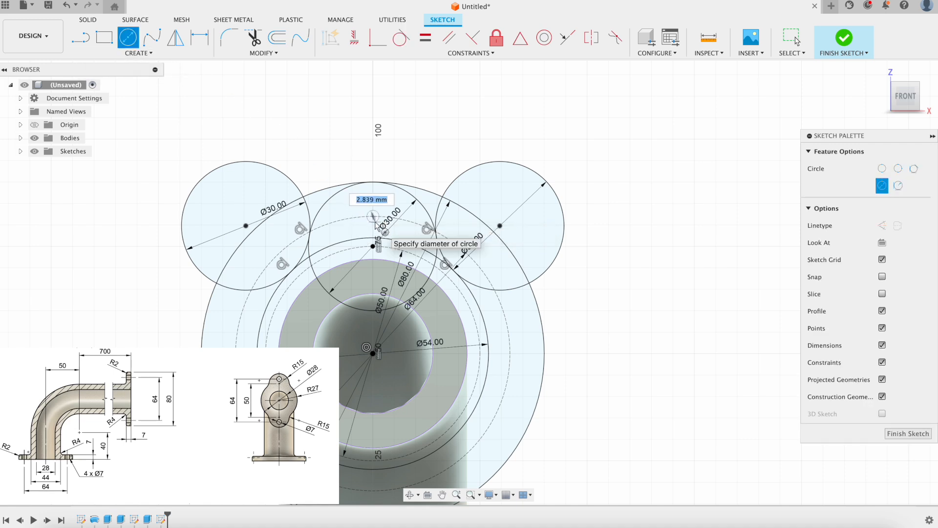
pyautogui.write('7')
pyautogui.press('Return')
pyautogui.press('Escape')
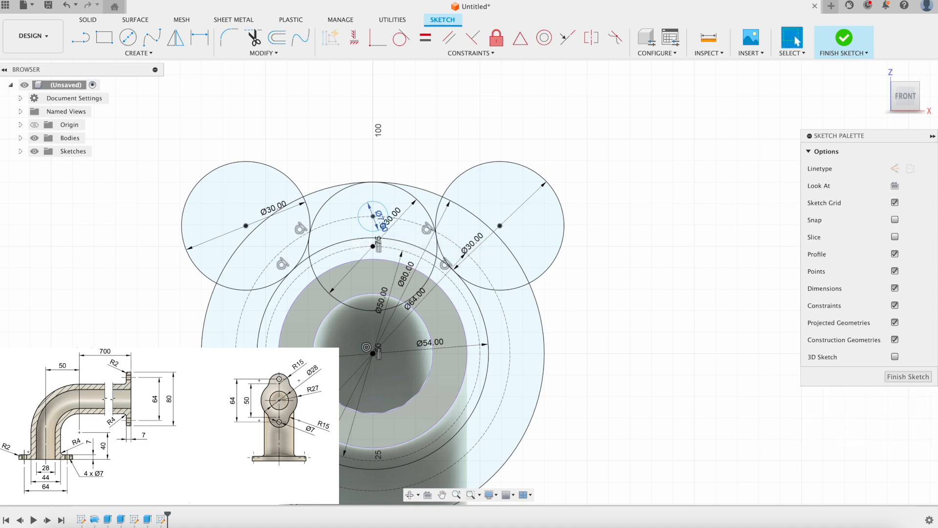
pyautogui.scroll(-3, 465, 472)
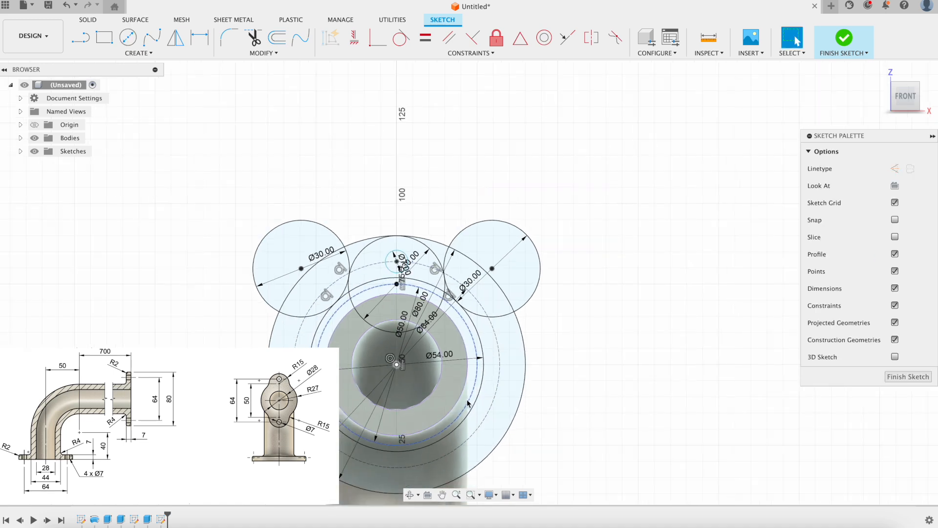
pyautogui.moveTo(405, 459); pyautogui.dragTo(394, 408, button='middle')
pyautogui.scroll(2, 419, 274)
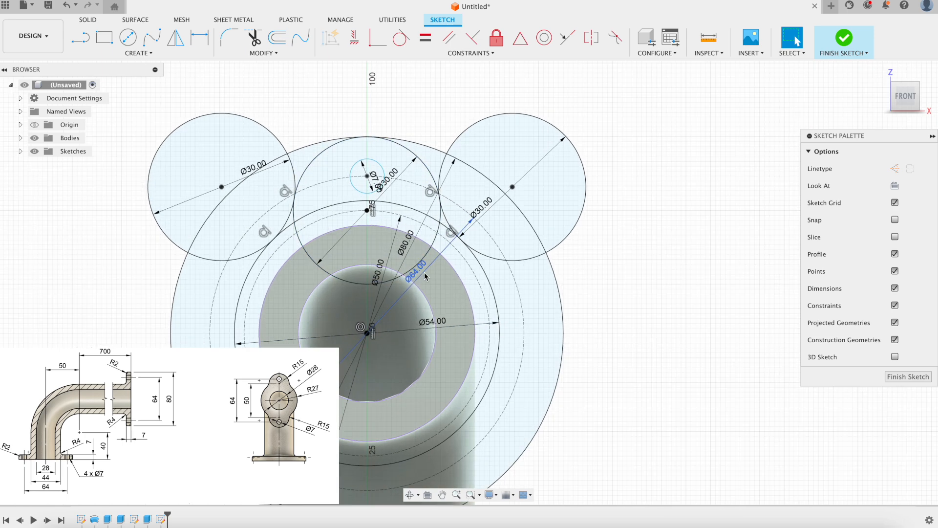
# Align the Ø7 circle's centre vertically with the origin.
pyautogui.click(354, 38)
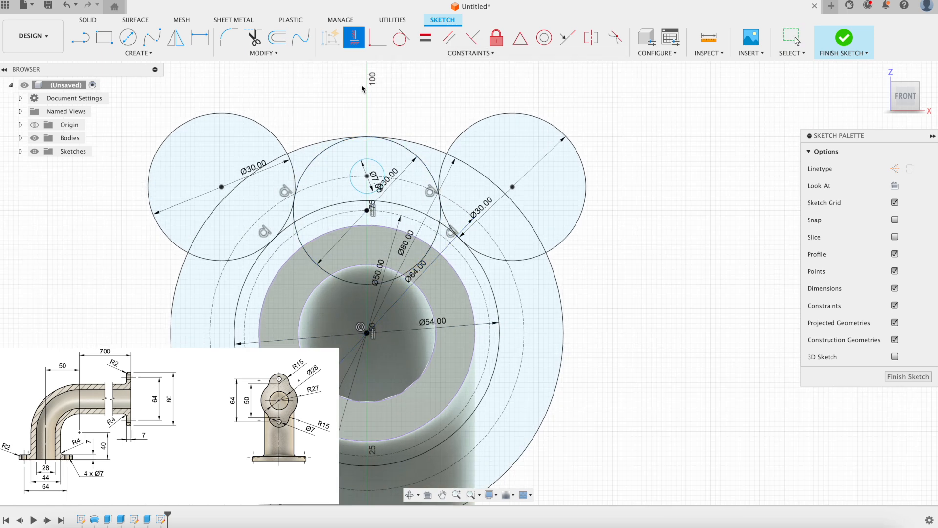
pyautogui.click(368, 332)
pyautogui.scroll(-2, 538, 295)
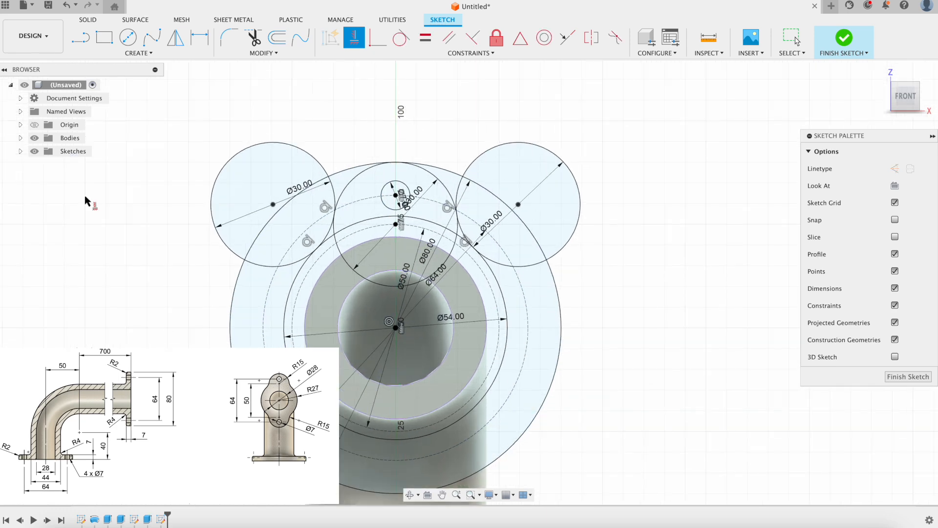
pyautogui.click(20, 151)
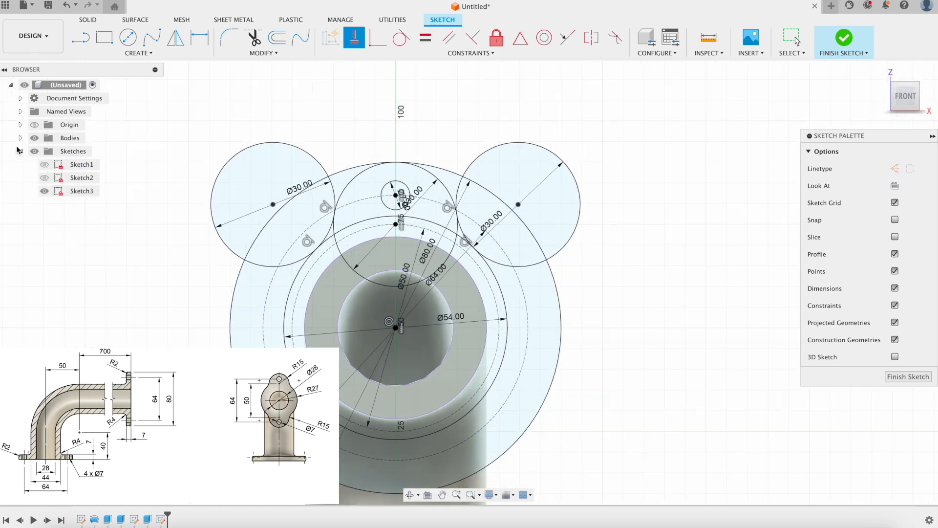
pyautogui.click(20, 151)
pyautogui.scroll(2, 274, 205)
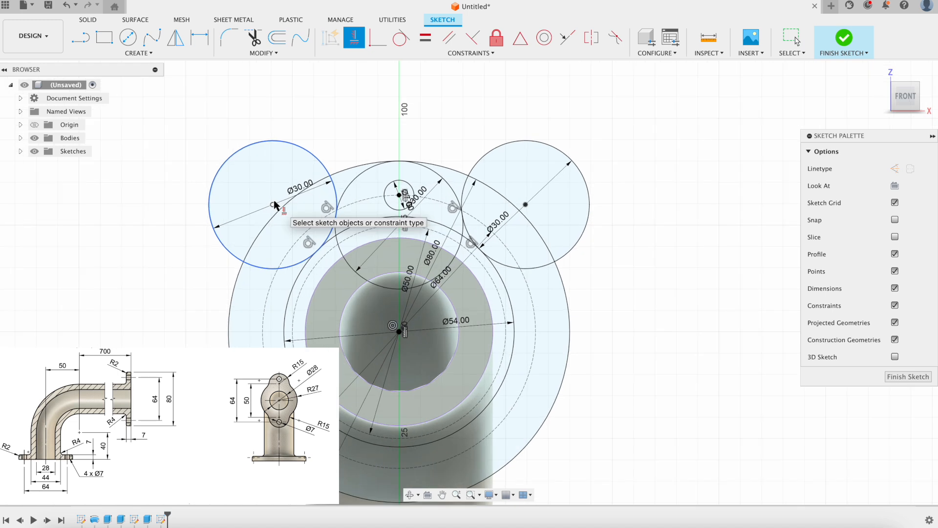
# Circular-pattern the three Ø30 circles and Ø7 hole about the pipe centre, 2 instances.
pyautogui.click(138, 52)
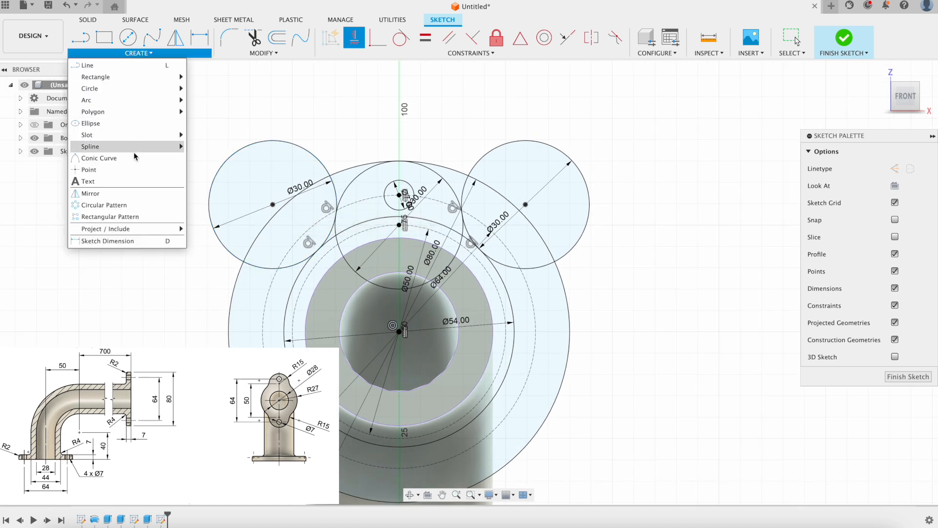
pyautogui.click(120, 208)
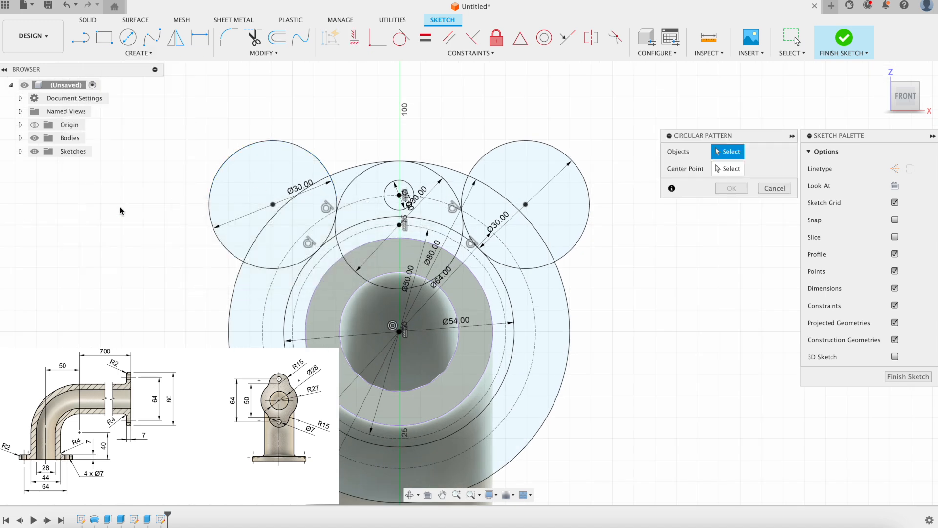
pyautogui.click(299, 147)
pyautogui.click(391, 186)
pyautogui.click(393, 185)
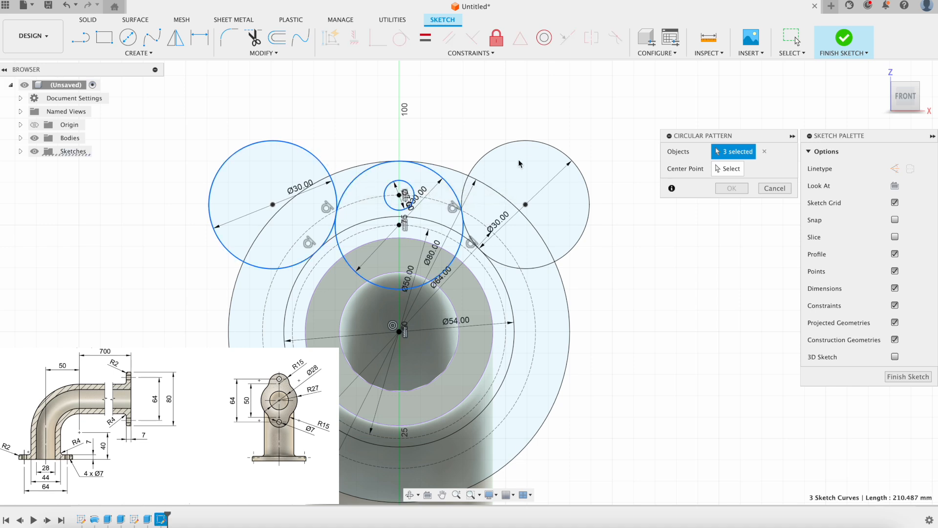
pyautogui.click(494, 154)
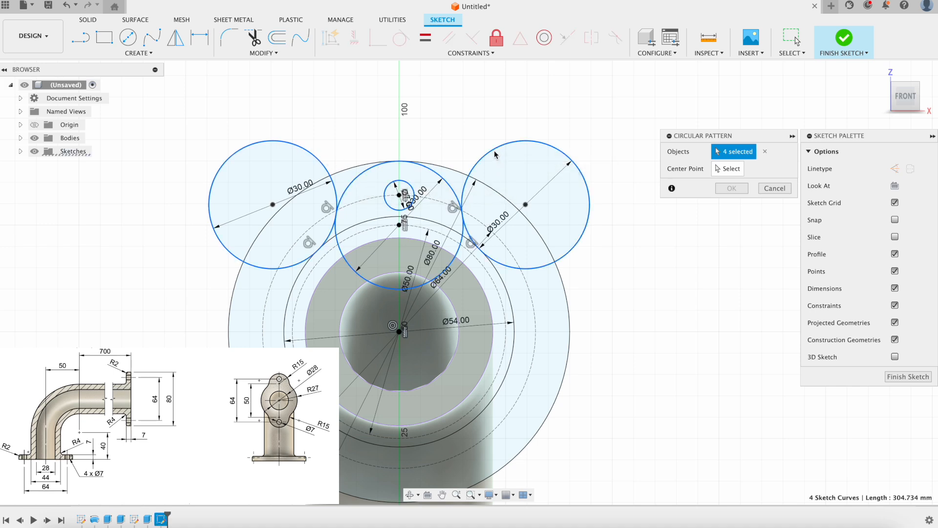
pyautogui.click(732, 168)
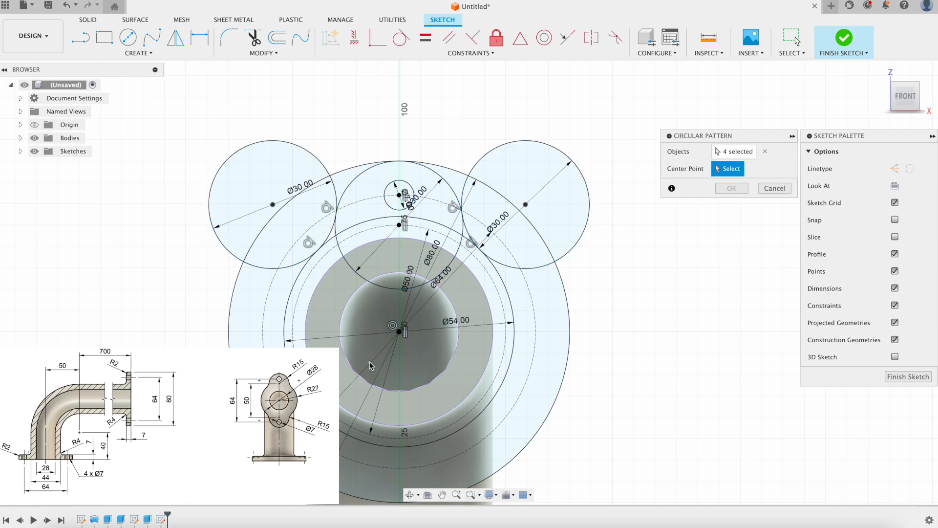
pyautogui.click(399, 332)
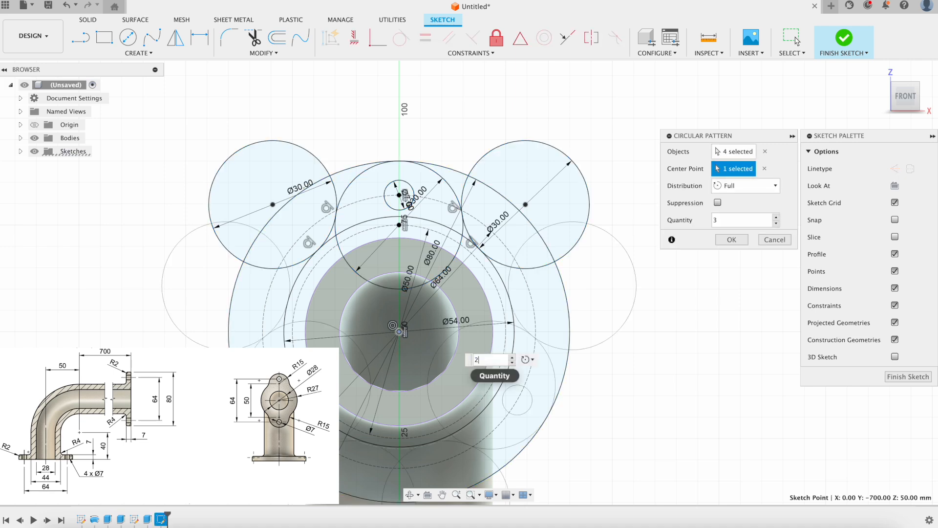
pyautogui.moveTo(599, 410); pyautogui.dragTo(579, 325, button='middle')
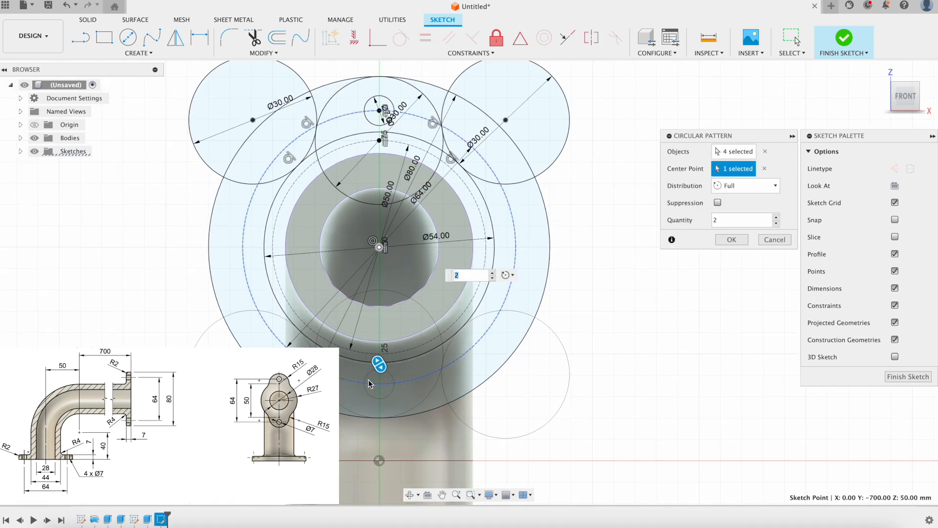
pyautogui.click(732, 239)
pyautogui.scroll(-2, 700, 257)
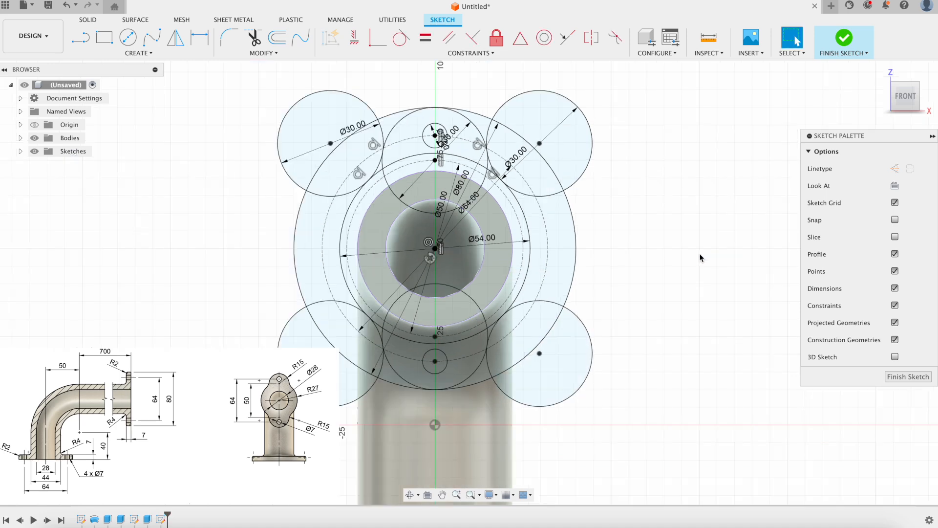
# Finish the flange sketch and orbit to see the pipe end in 3D.
pyautogui.scroll(1, 602, 241)
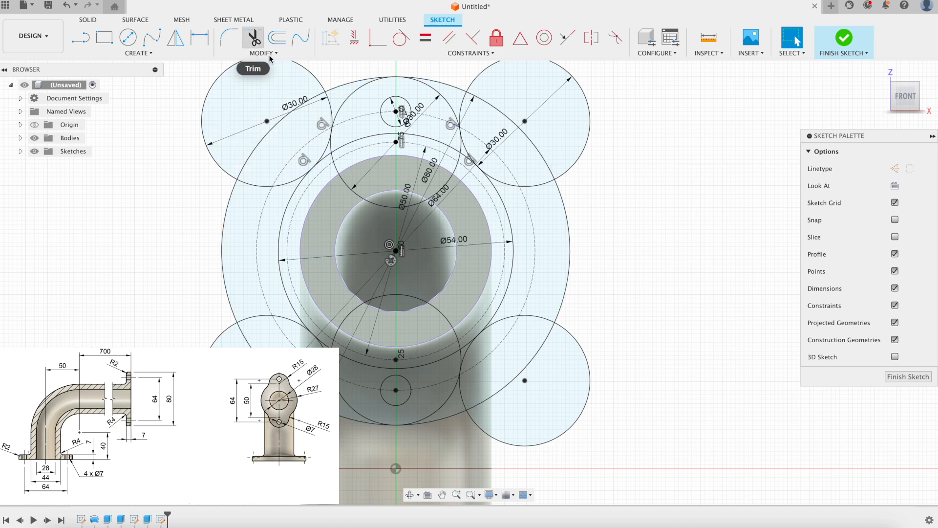
pyautogui.moveTo(356, 177); pyautogui.dragTo(370, 192, button='middle')
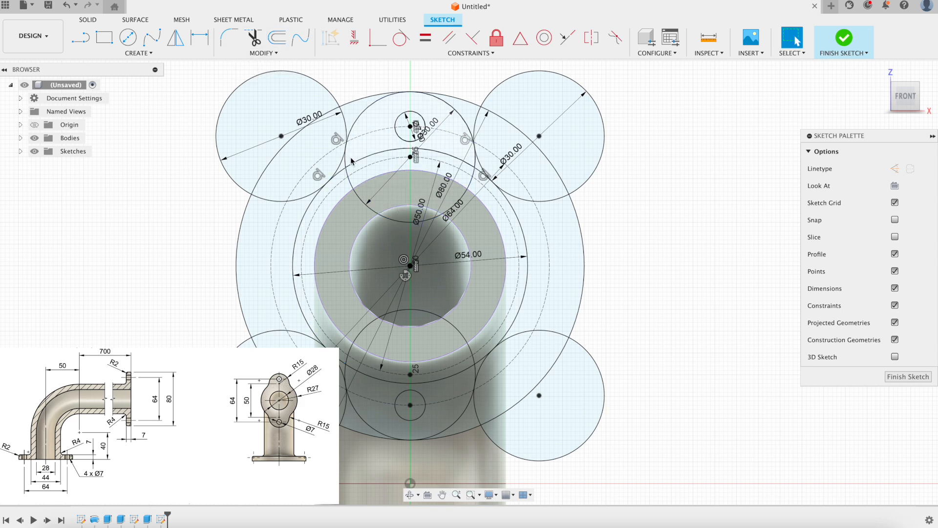
pyautogui.scroll(2, 352, 161)
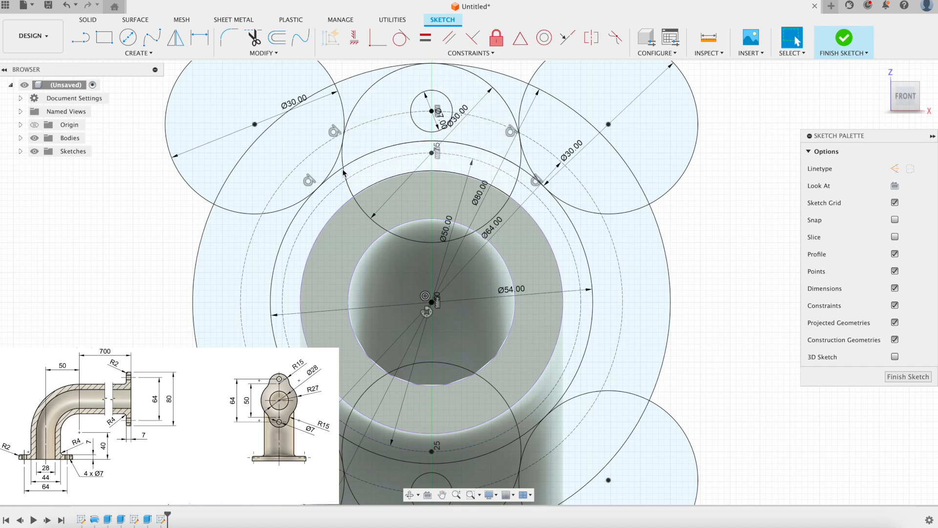
pyautogui.scroll(-2, 390, 202)
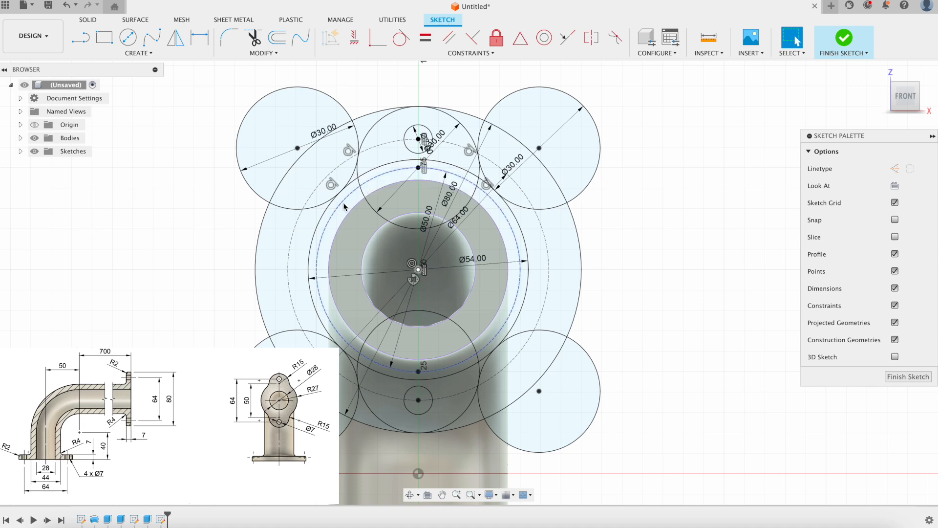
pyautogui.click(844, 42)
pyautogui.moveTo(655, 251)
pyautogui.keyDown('shift'); pyautogui.mouseDown(button='middle')
pyautogui.moveTo(664, 234)
pyautogui.moveTo(667, 242)
pyautogui.mouseUp(button='middle'); pyautogui.keyUp('shift')
pyautogui.scroll(-3, 667, 242)
pyautogui.scroll(2, 693, 218)
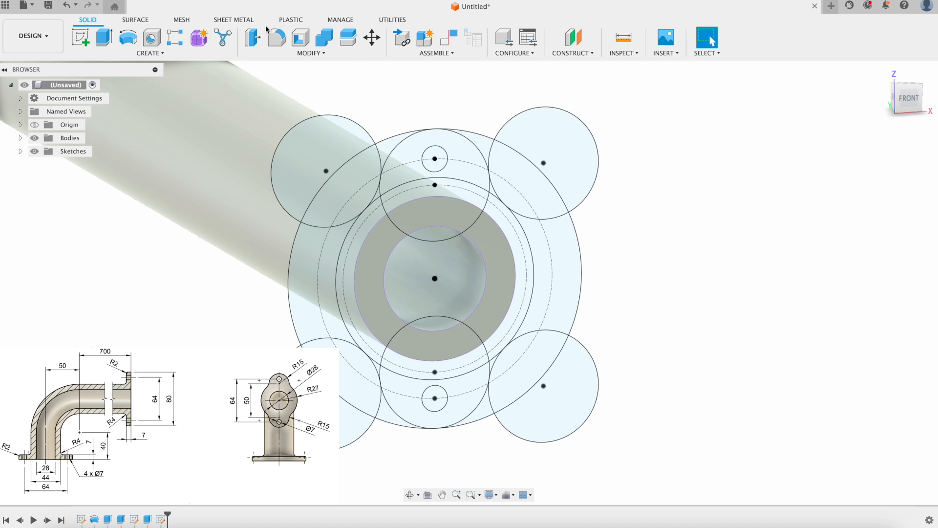
# Start an extrude and select the ten flange profiles on the pipe end.
pyautogui.click(103, 38)
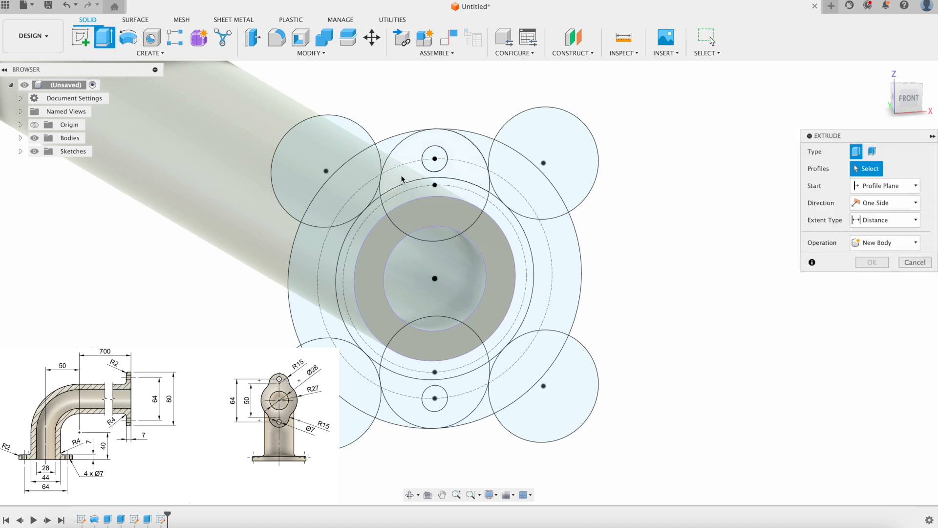
pyautogui.click(384, 185)
pyautogui.click(378, 199)
pyautogui.click(493, 191)
pyautogui.click(492, 200)
pyautogui.click(436, 192)
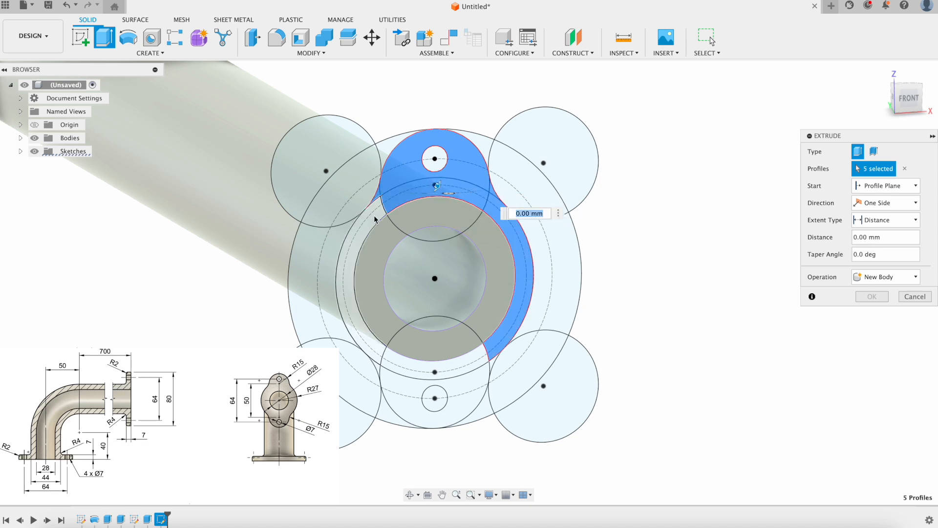
pyautogui.click(349, 288)
pyautogui.click(420, 370)
pyautogui.click(440, 388)
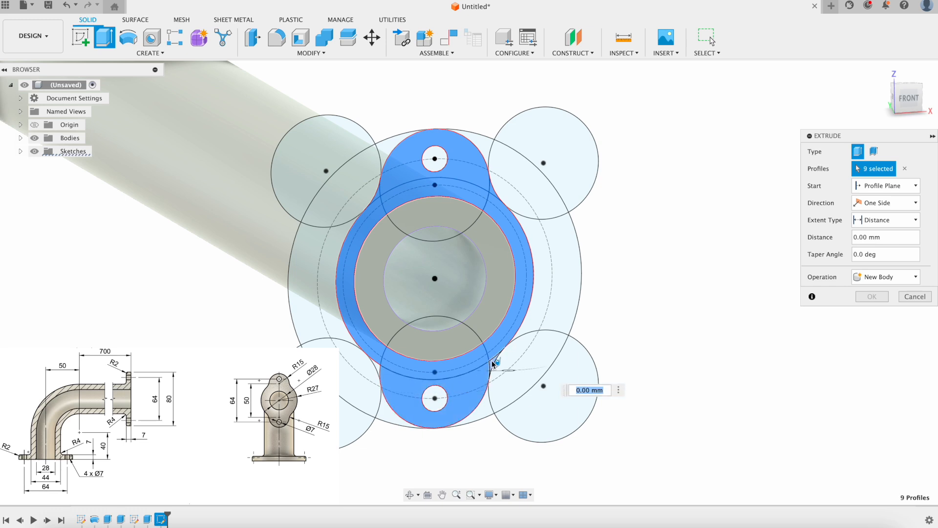
pyautogui.click(377, 366)
pyautogui.click(378, 366)
pyautogui.scroll(3, 411, 357)
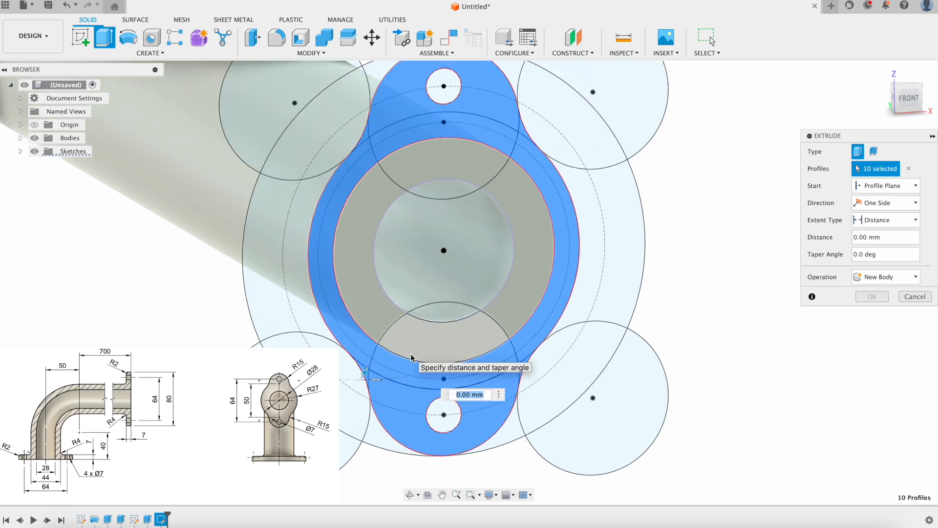
pyautogui.scroll(-4, 412, 355)
pyautogui.scroll(-3, 485, 301)
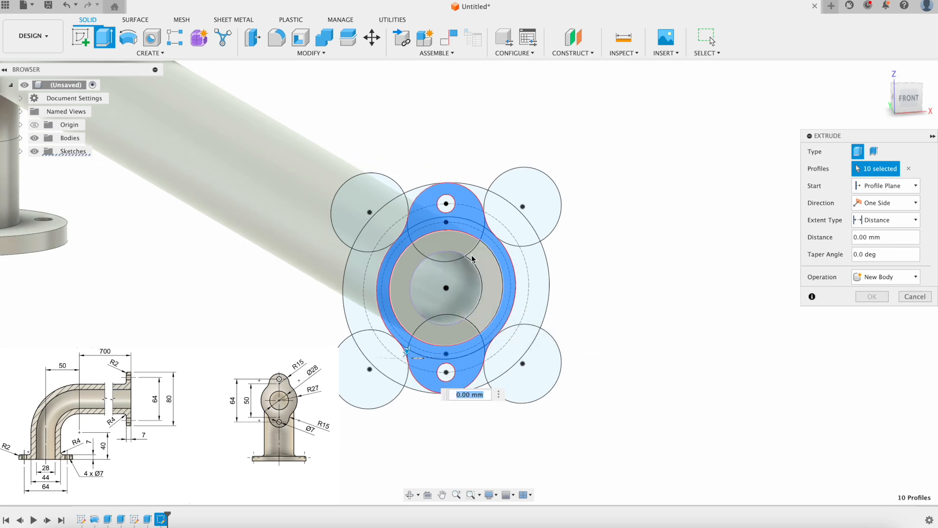
# Extrude the selected profiles -7 mm, joining them to the pipe.
pyautogui.keyDown('shift'); pyautogui.moveTo(377, 283); pyautogui.dragTo(47, 172, button='middle'); pyautogui.keyUp('shift')
pyautogui.scroll(-4, 139, 255)
pyautogui.moveTo(103, 232); pyautogui.dragTo(316, 277, button='middle')
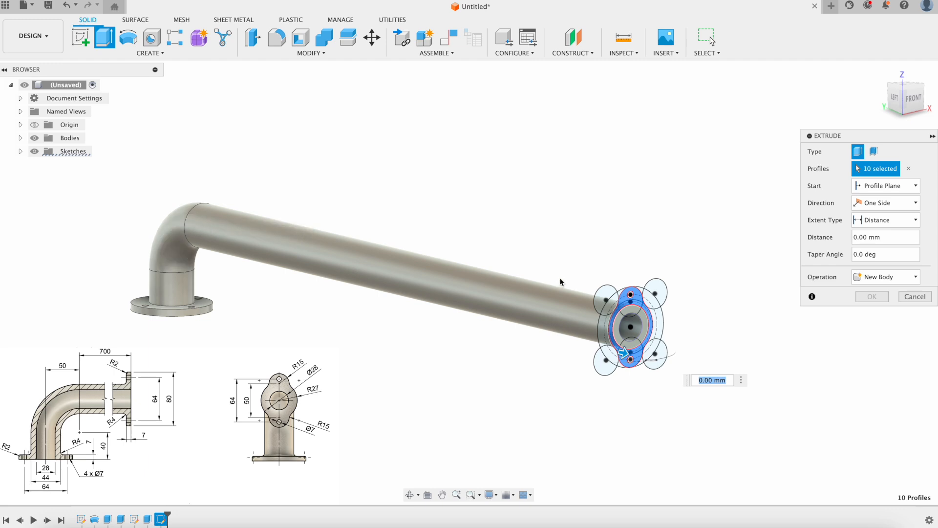
pyautogui.scroll(5, 626, 313)
pyautogui.scroll(2, 624, 334)
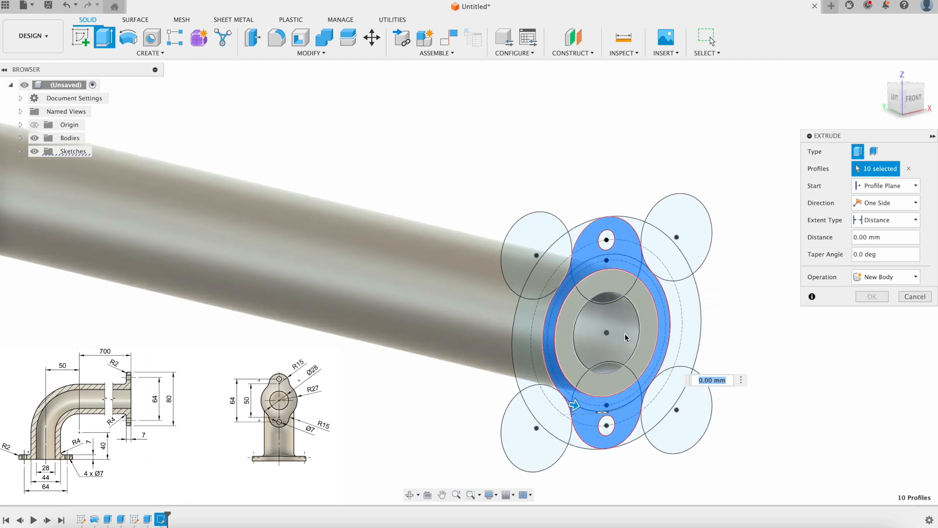
pyautogui.write('-7')
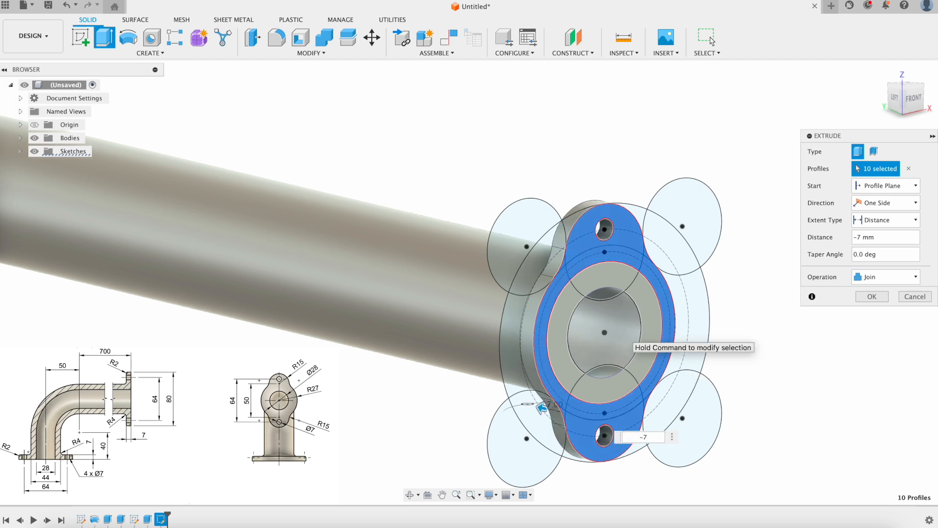
pyautogui.press('Return')
pyautogui.scroll(-2, 718, 267)
pyautogui.moveTo(717, 267); pyautogui.dragTo(665, 269, button='middle')
pyautogui.scroll(2, 665, 269)
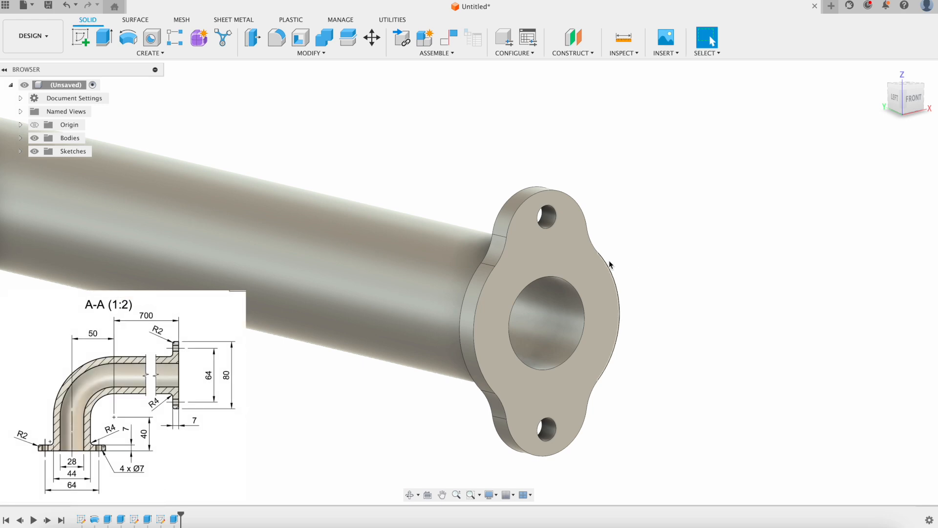
# Frame the whole double-flanged pipe in the viewport and launch the Modify > Fillet command.
pyautogui.scroll(-2, 517, 210)
pyautogui.keyDown('shift'); pyautogui.moveTo(515, 210); pyautogui.dragTo(544, 202, button='middle'); pyautogui.keyUp('shift')
pyautogui.scroll(-4, 495, 209)
pyautogui.moveTo(647, 269); pyautogui.dragTo(355, 277, button='middle')
pyautogui.scroll(5, 114, 248)
pyautogui.scroll(-6, 128, 244)
pyautogui.moveTo(324, 264); pyautogui.dragTo(343, 283, button='middle')
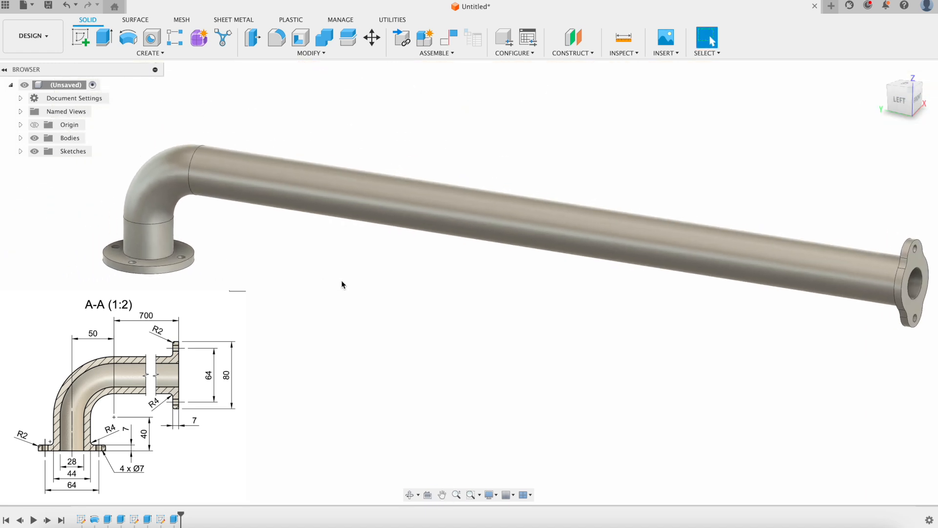
pyautogui.click(277, 39)
pyautogui.moveTo(507, 157); pyautogui.dragTo(428, 161, button='middle')
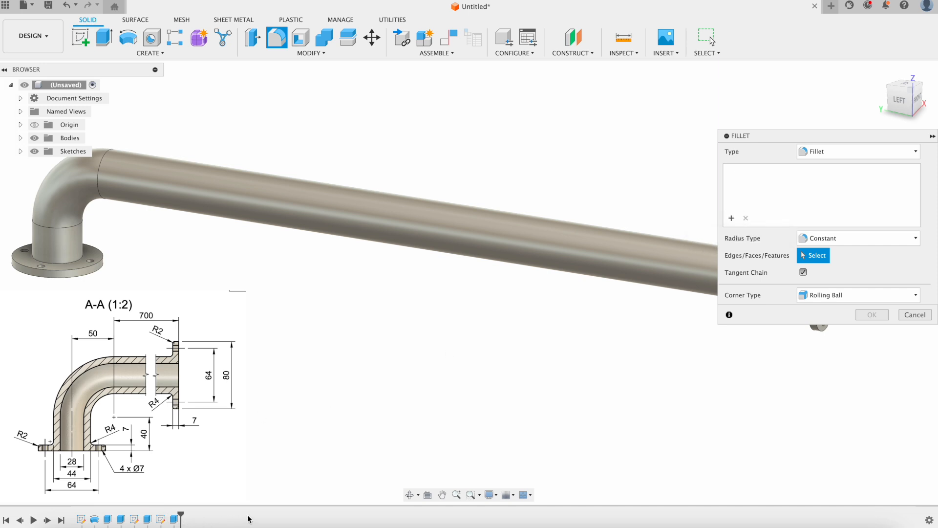
# Select the far flange's nine edges and give them a 2 mm fillet radius.
pyautogui.moveTo(227, 387); pyautogui.dragTo(368, 425, button='middle')
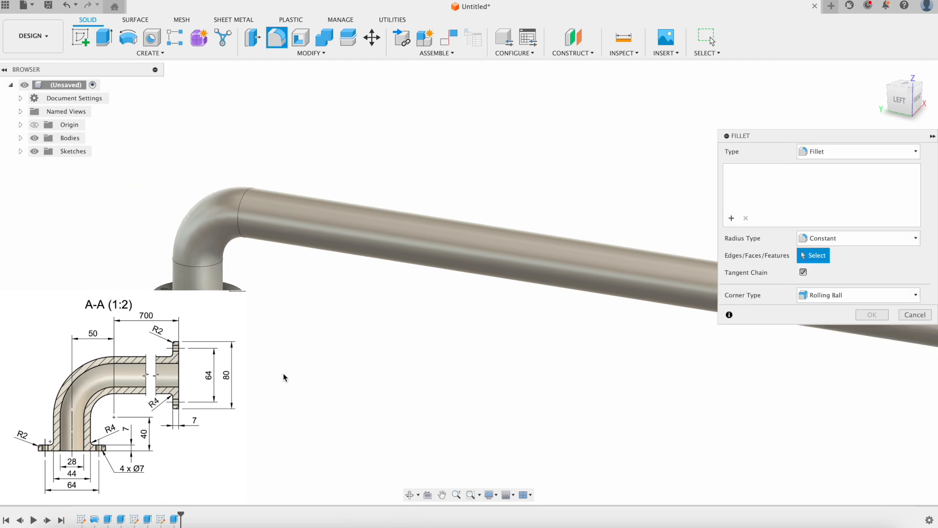
pyautogui.scroll(4, 247, 314)
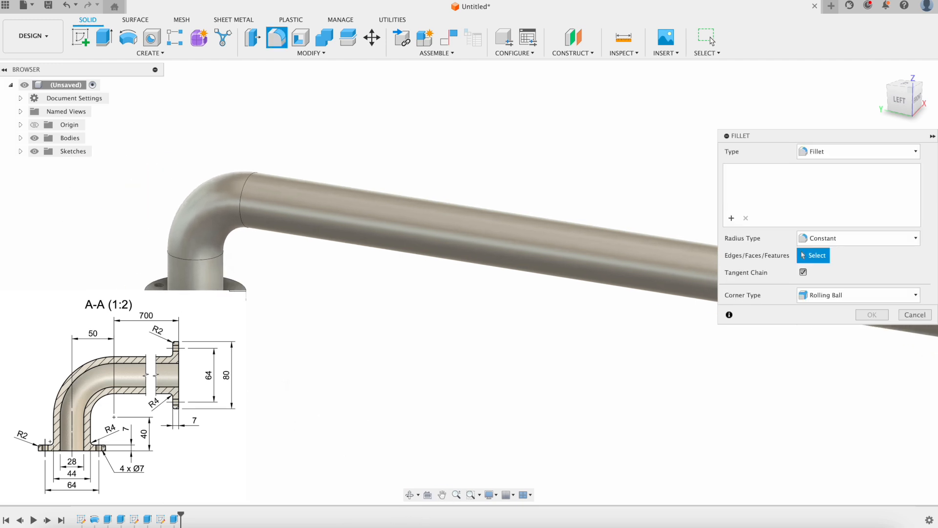
pyautogui.scroll(-1, 246, 314)
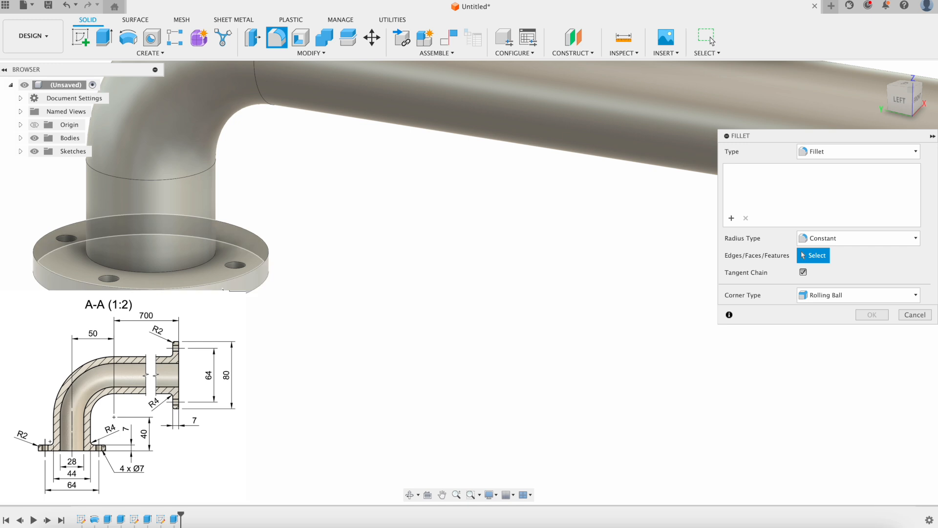
pyautogui.click(223, 285)
pyautogui.scroll(-4, 257, 323)
pyautogui.moveTo(684, 327); pyautogui.dragTo(381, 315, button='middle')
pyautogui.scroll(4, 420, 306)
pyautogui.scroll(2, 538, 284)
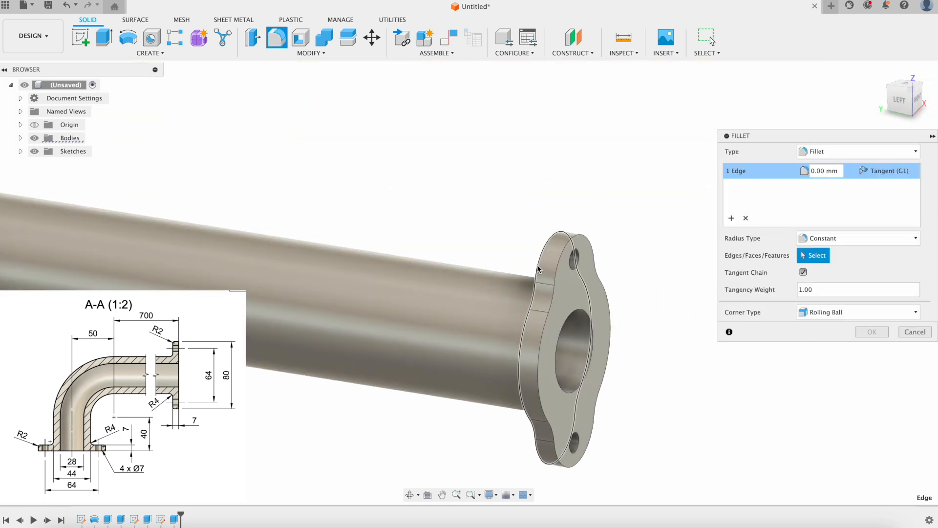
pyautogui.click(538, 269)
pyautogui.write('2')
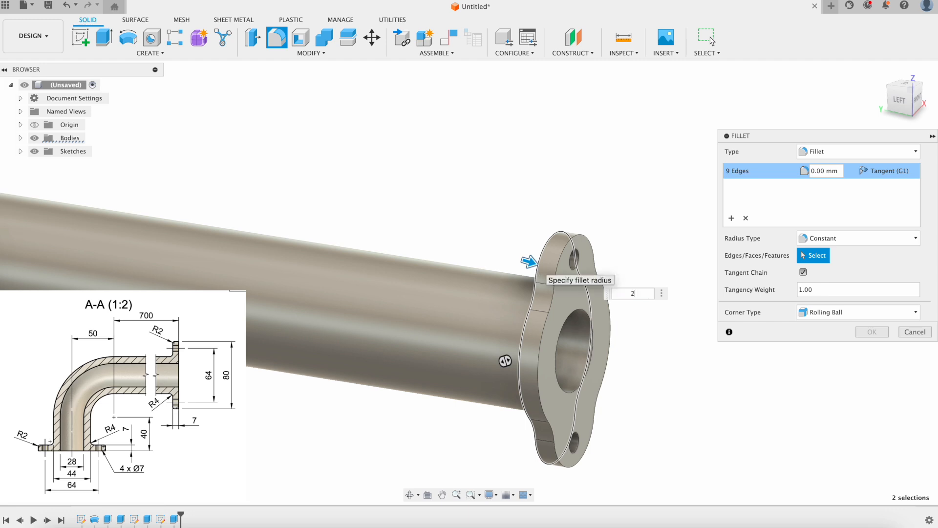
# Add a second fillet set with both pipe-to-flange joint edges at 4 mm radius.
pyautogui.scroll(-4, 484, 337)
pyautogui.moveTo(467, 405)
pyautogui.keyDown('shift'); pyautogui.mouseDown(button='middle')
pyautogui.moveTo(513, 406)
pyautogui.moveTo(462, 398)
pyautogui.moveTo(486, 395)
pyautogui.moveTo(461, 403)
pyautogui.mouseUp(button='middle'); pyautogui.keyUp('shift')
pyautogui.scroll(-5, 457, 405)
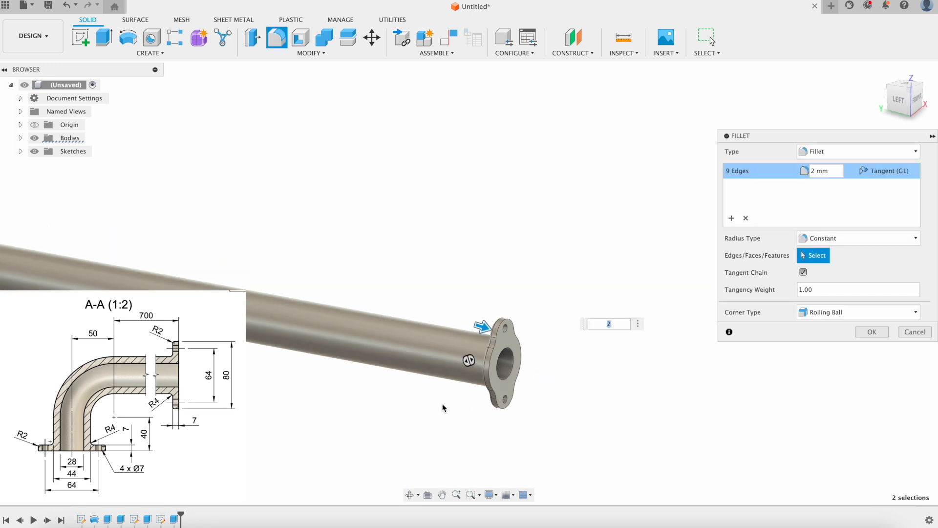
pyautogui.moveTo(114, 413); pyautogui.dragTo(365, 360, button='middle')
pyautogui.scroll(3, 172, 313)
pyautogui.scroll(2, 167, 293)
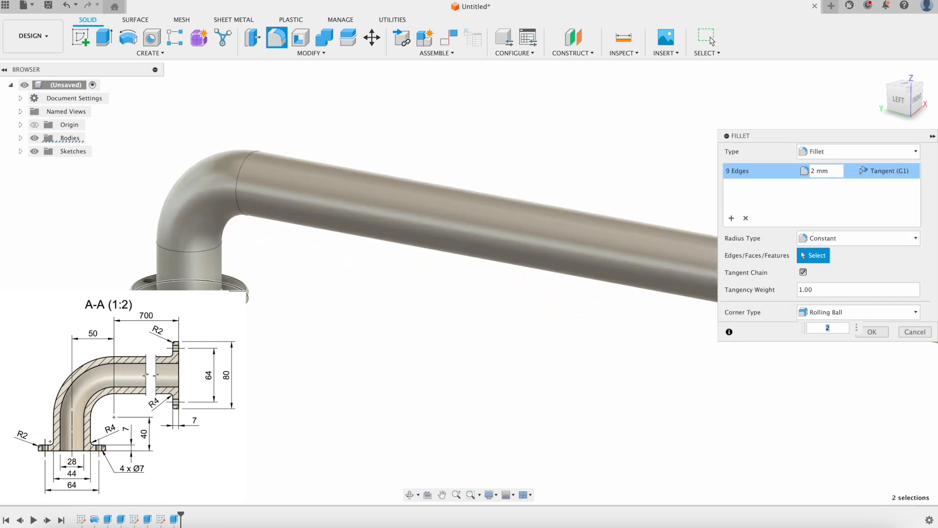
pyautogui.click(731, 218)
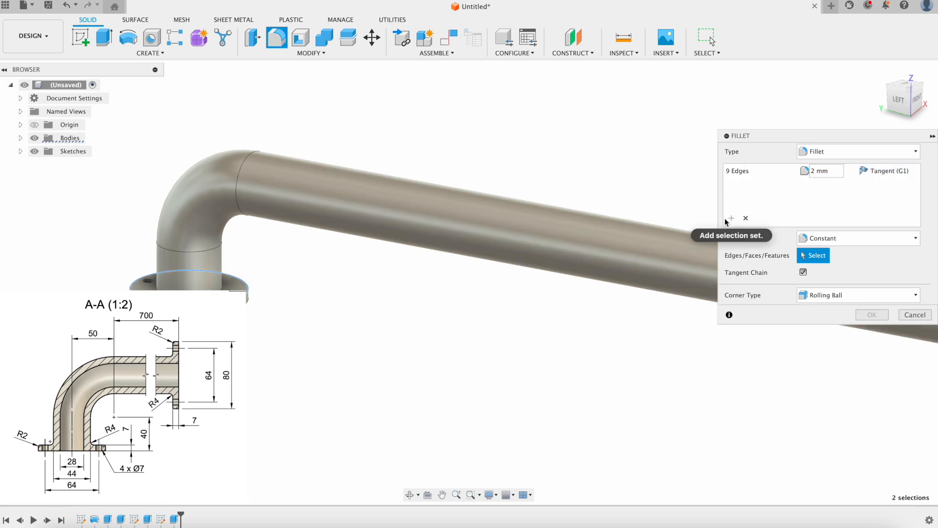
pyautogui.click(189, 299)
pyautogui.scroll(-3, 419, 346)
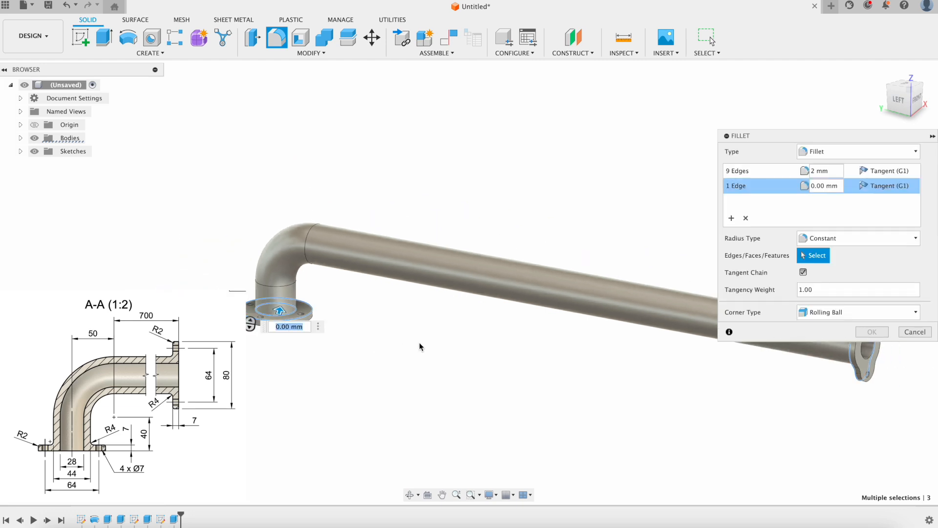
pyautogui.moveTo(493, 370); pyautogui.dragTo(532, 292, button='middle')
pyautogui.scroll(5, 532, 292)
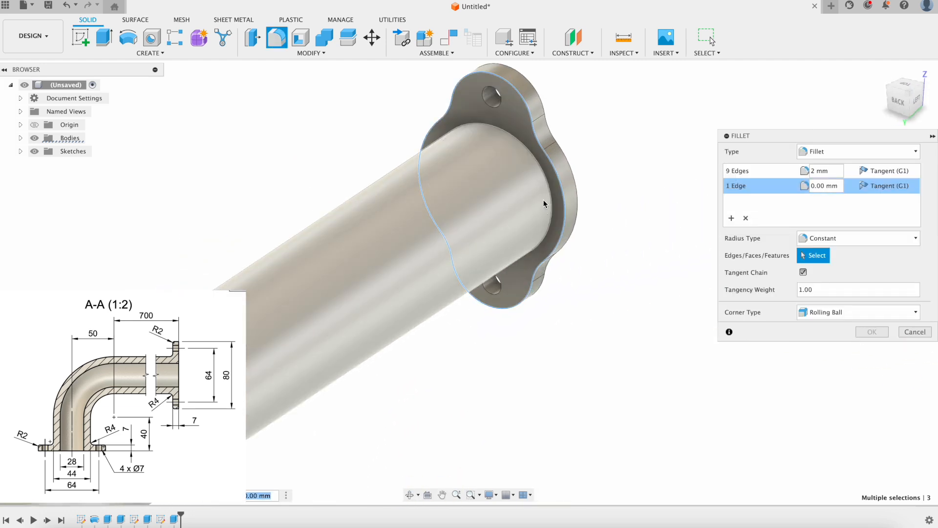
pyautogui.click(549, 197)
pyautogui.write('4')
# Apply both fillet sets, level the pipe view, and select the Bodies group.
pyautogui.scroll(2, 555, 183)
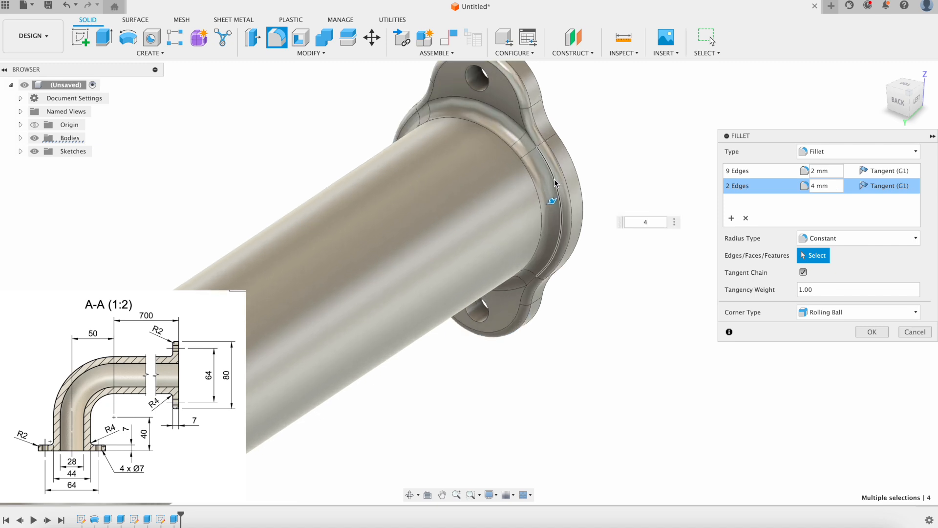
pyautogui.scroll(-3, 527, 140)
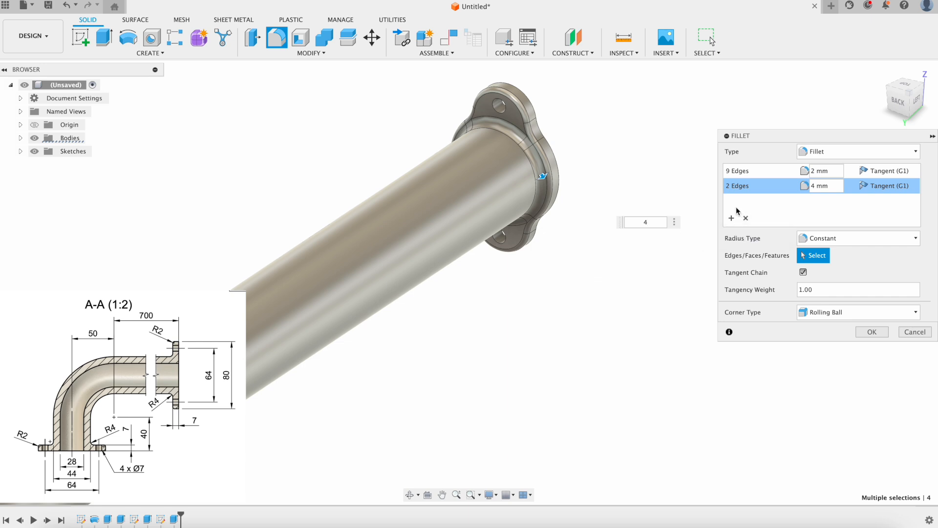
pyautogui.moveTo(494, 331); pyautogui.dragTo(562, 198, button='middle')
pyautogui.moveTo(530, 235); pyautogui.dragTo(650, 122, button='middle')
pyautogui.moveTo(342, 373)
pyautogui.mouseDown(button='middle')
pyautogui.moveTo(456, 297)
pyautogui.moveTo(488, 288)
pyautogui.mouseUp(button='middle')
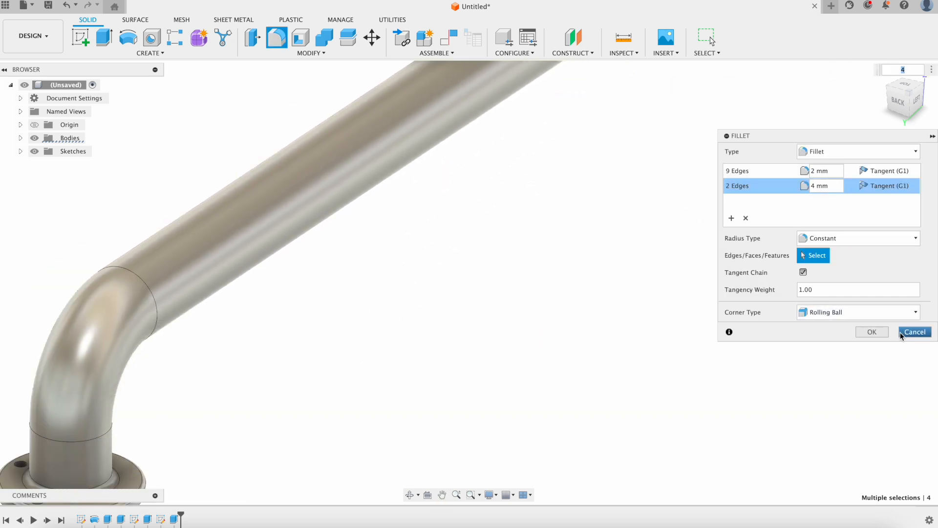
pyautogui.click(872, 331)
pyautogui.keyDown('shift'); pyautogui.moveTo(585, 346); pyautogui.dragTo(518, 337, button='middle'); pyautogui.keyUp('shift')
pyautogui.scroll(-3, 627, 348)
pyautogui.scroll(4, 540, 347)
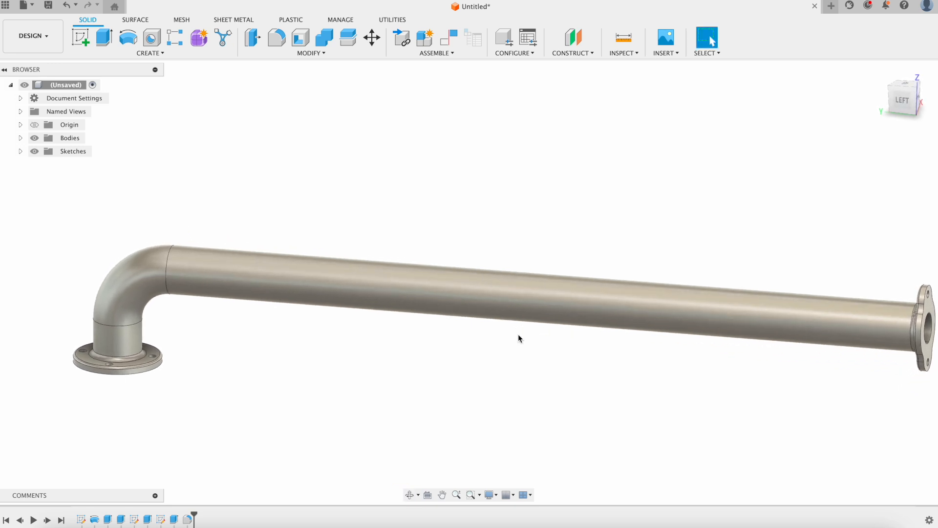
pyautogui.click(69, 138)
# Assign Body1 the Metal > Iron, Cast physical material and close the material library.
pyautogui.click(20, 138)
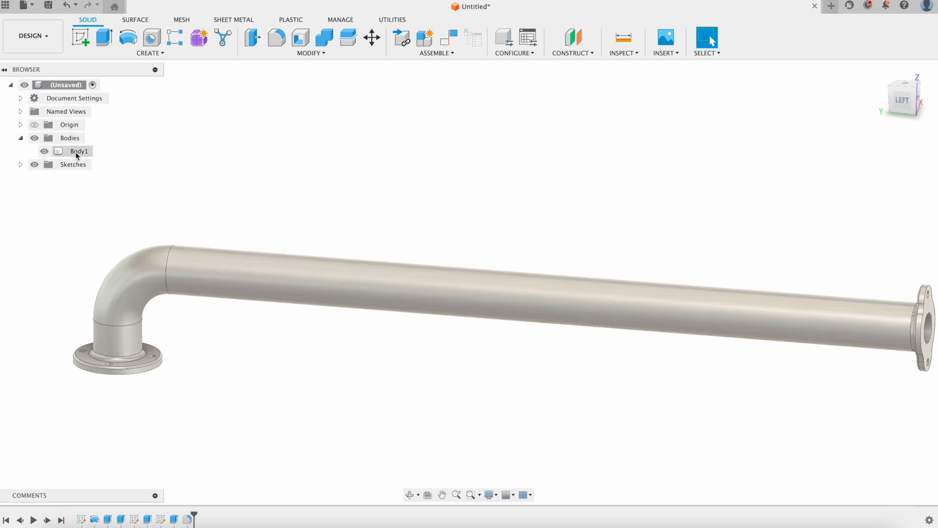
pyautogui.rightClick(76, 151)
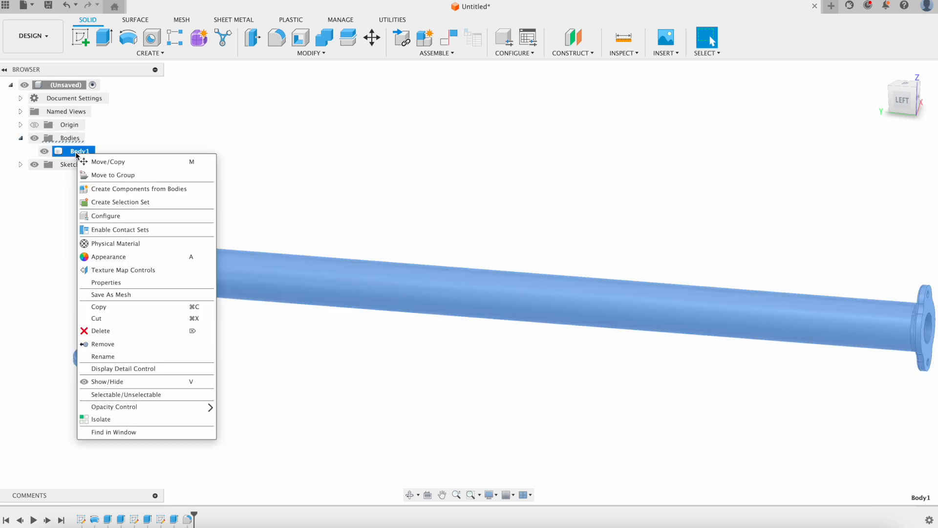
pyautogui.click(134, 244)
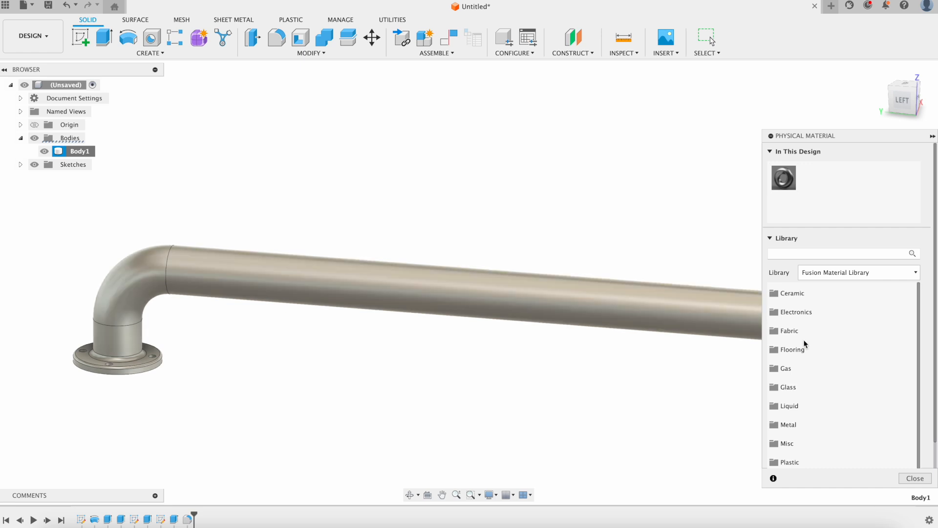
pyautogui.click(804, 425)
pyautogui.scroll(-15, 817, 384)
pyautogui.scroll(-15, 819, 383)
pyautogui.scroll(-12, 818, 384)
pyautogui.scroll(-2, 831, 388)
pyautogui.scroll(3, 832, 388)
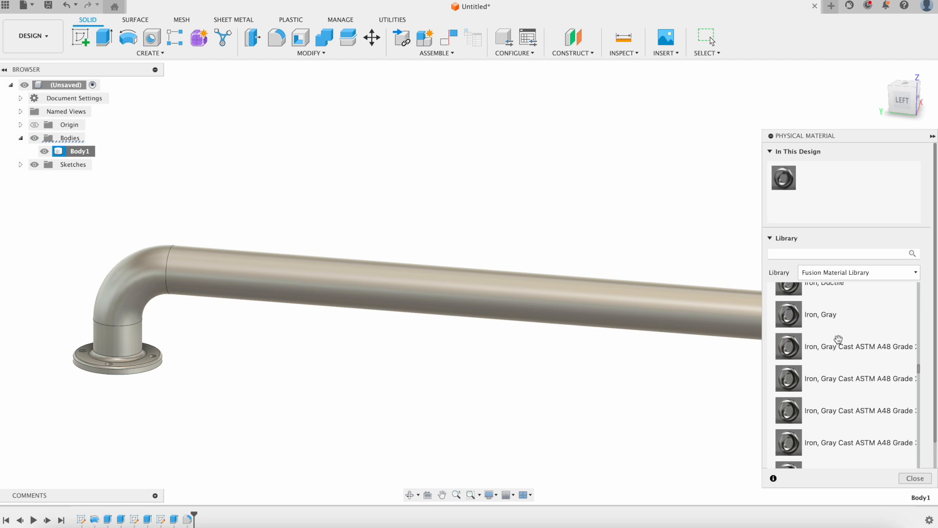
pyautogui.scroll(3, 838, 339)
pyautogui.moveTo(830, 351); pyautogui.dragTo(656, 320)
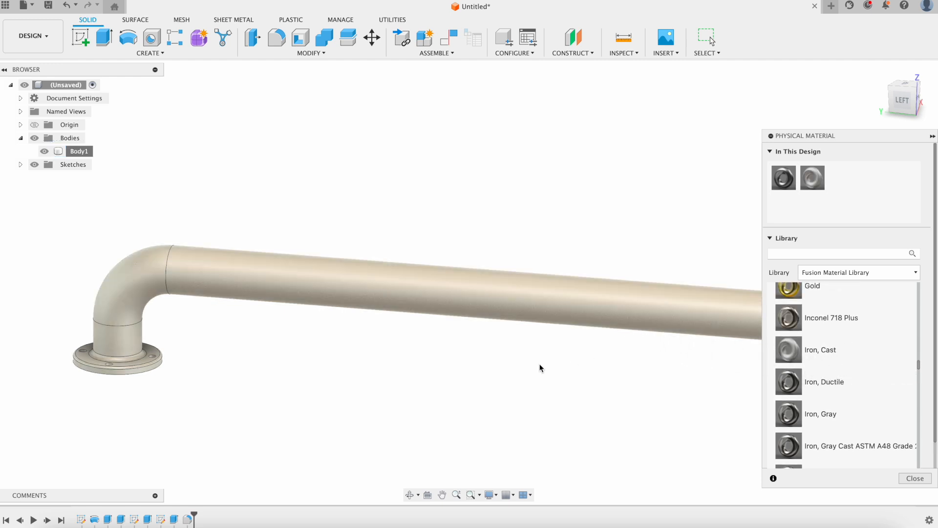
pyautogui.click(915, 478)
pyautogui.scroll(-5, 588, 409)
pyautogui.moveTo(657, 401); pyautogui.dragTo(608, 385, button='middle')
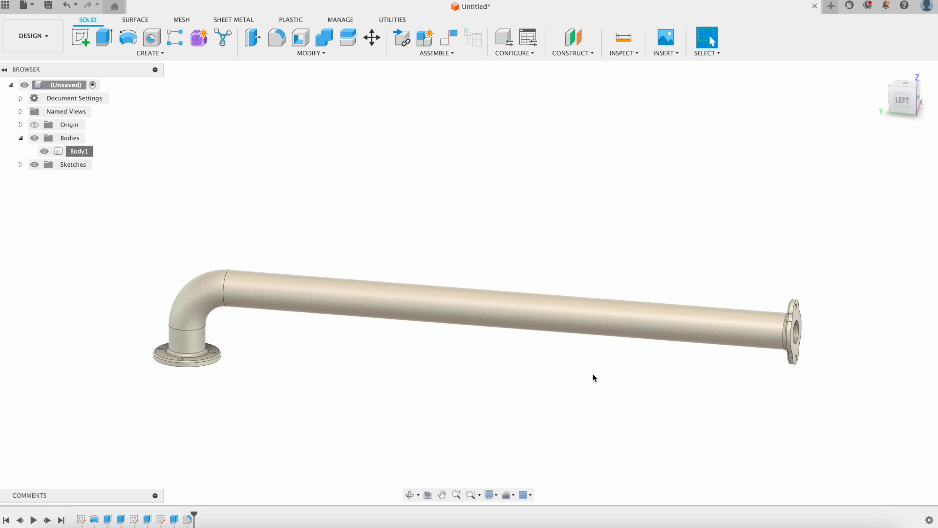
# Start a drawing from the design, saving it as 'Fusion Friday' in Admin Project.
pyautogui.click(44, 46)
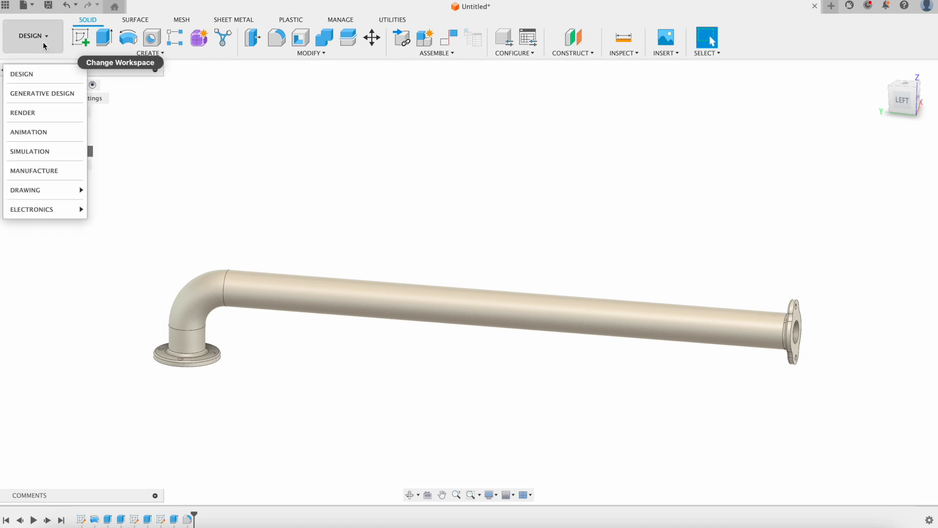
pyautogui.moveTo(62, 190)
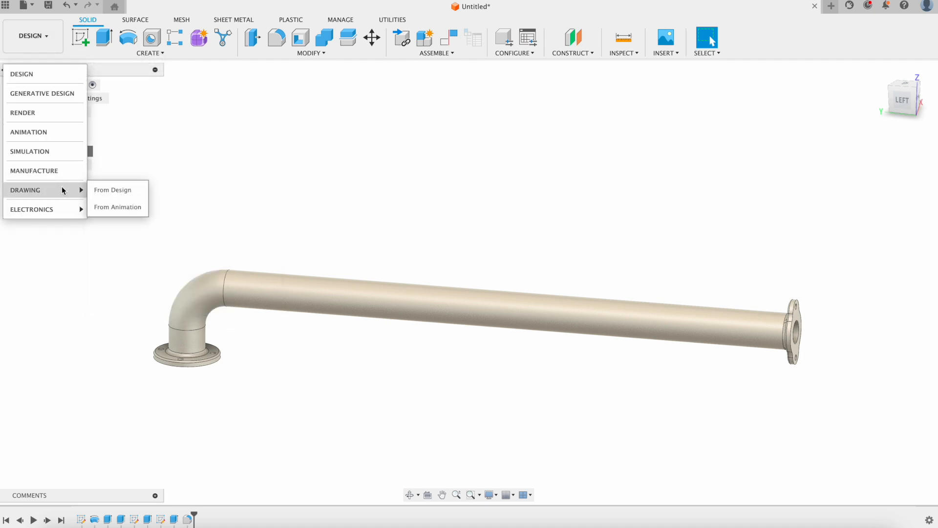
pyautogui.click(100, 190)
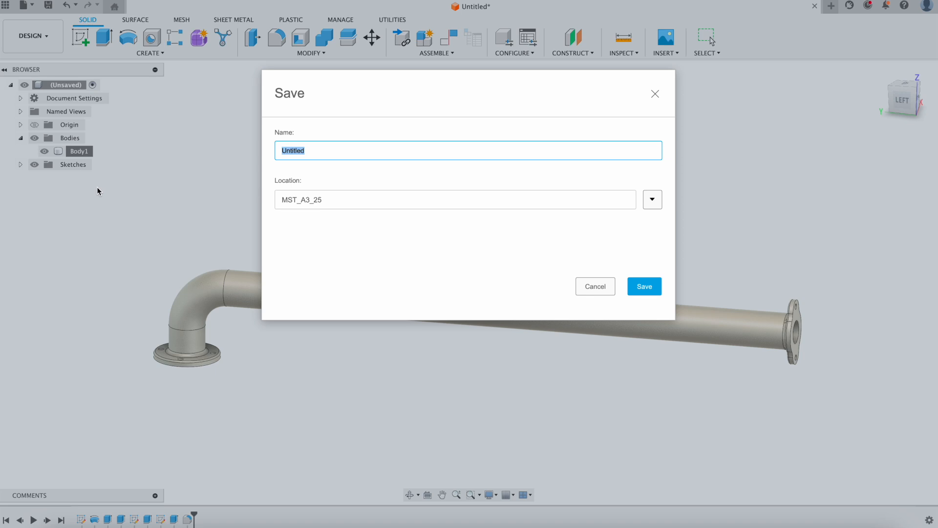
pyautogui.write('Fusion Friday')
pyautogui.click(652, 200)
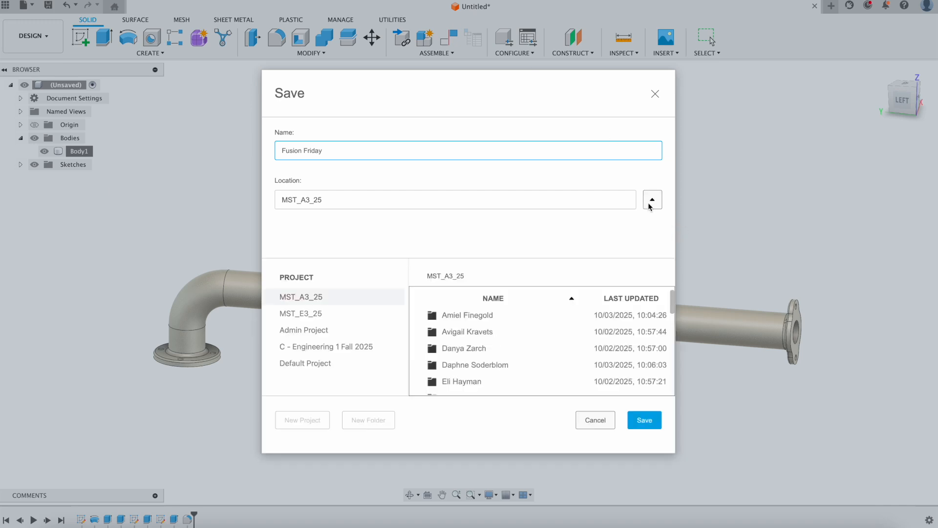
pyautogui.click(312, 331)
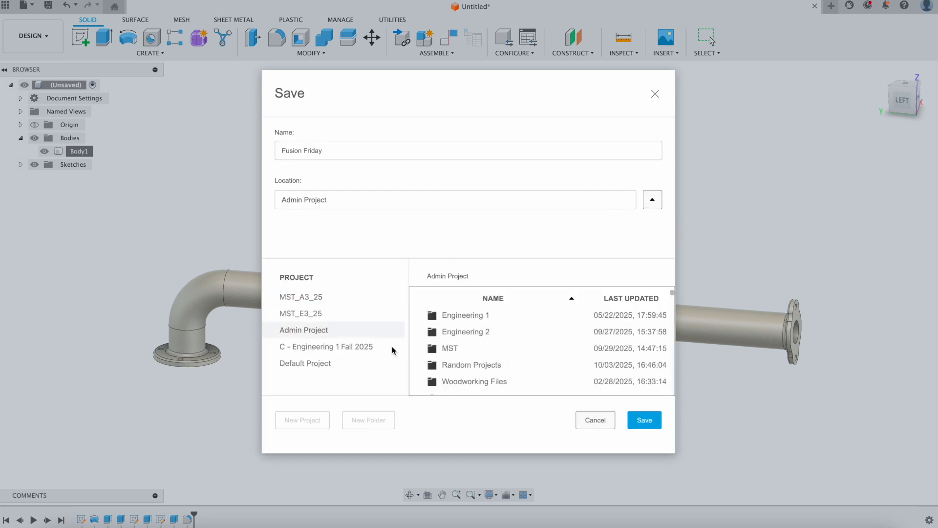
pyautogui.click(645, 421)
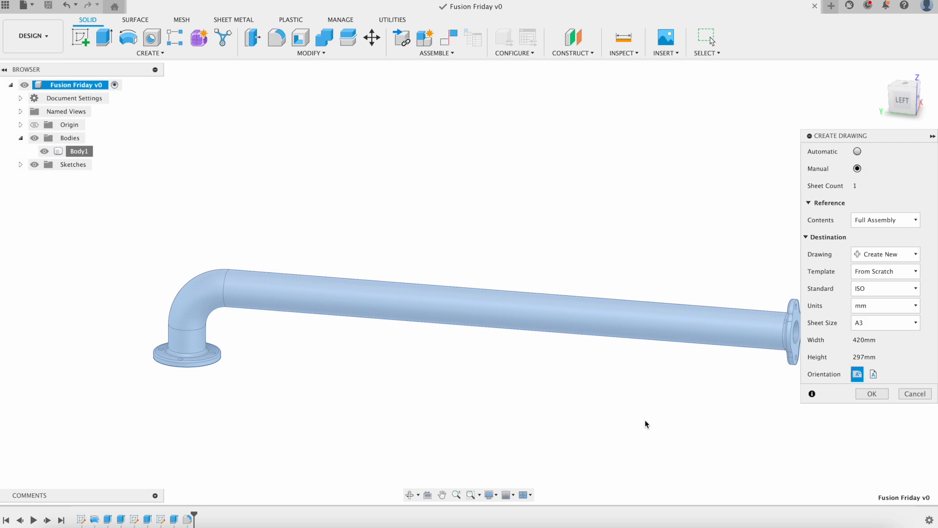
# Accept the A3, ISO, millimetre drawing settings to create the Fusion Friday sheet.
pyautogui.click(873, 394)
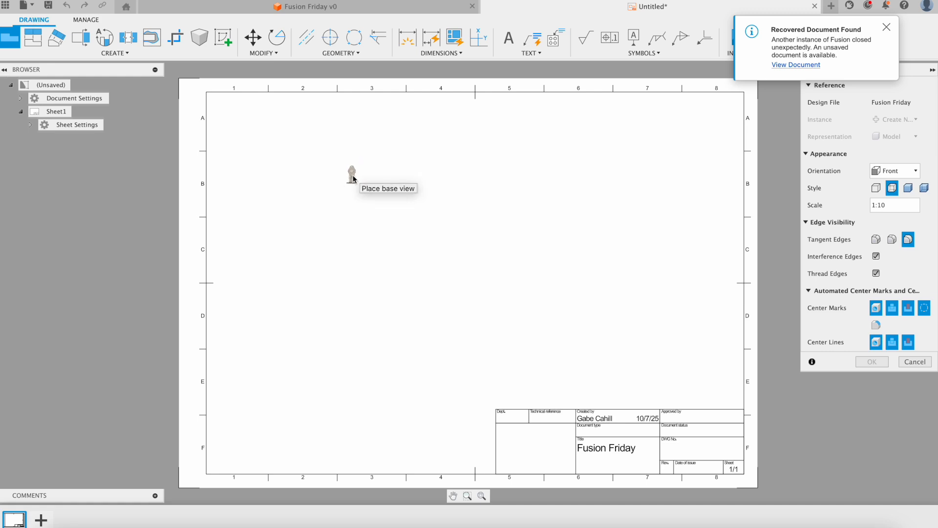
# Place a TOP-orientation base view of the pipe on the sheet.
pyautogui.click(880, 172)
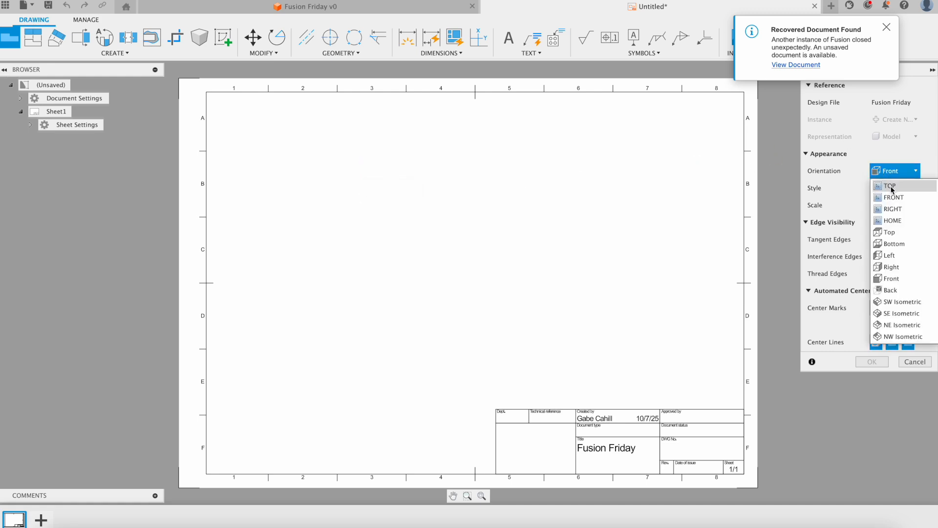
pyautogui.click(890, 187)
pyautogui.click(879, 172)
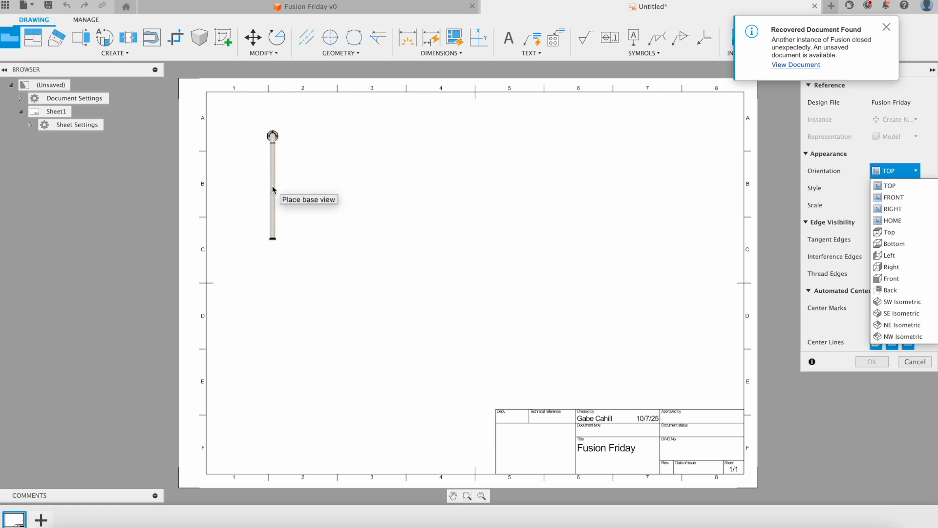
pyautogui.click(272, 192)
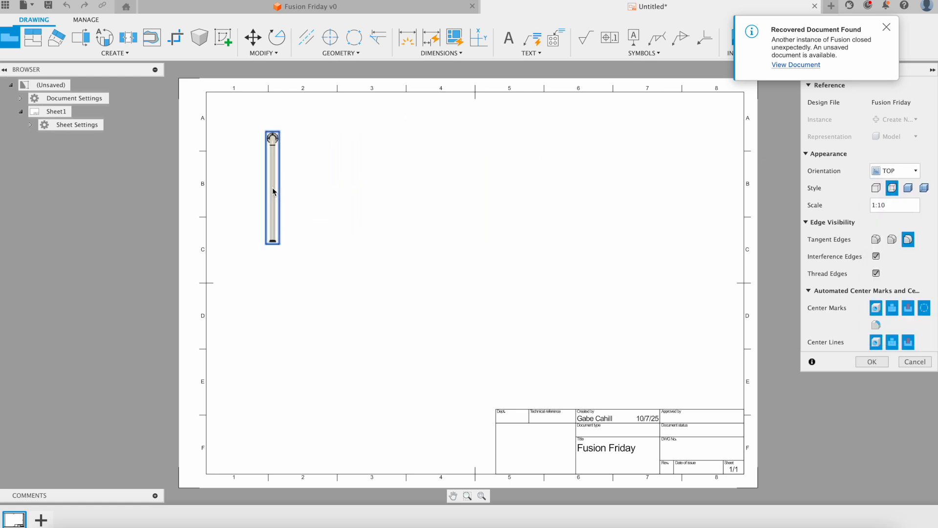
pyautogui.click(872, 361)
# Switch the pipe view's display style to Shaded.
pyautogui.scroll(3, 380, 243)
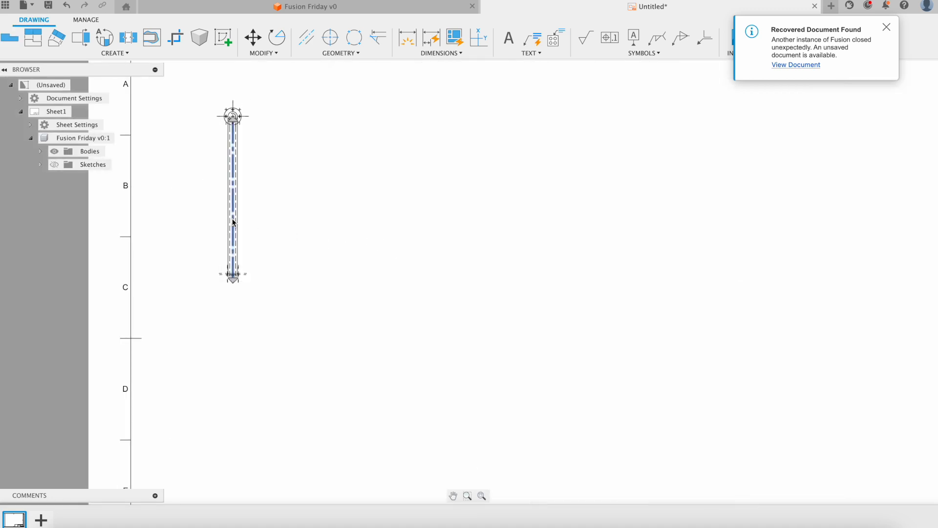
pyautogui.doubleClick(224, 195)
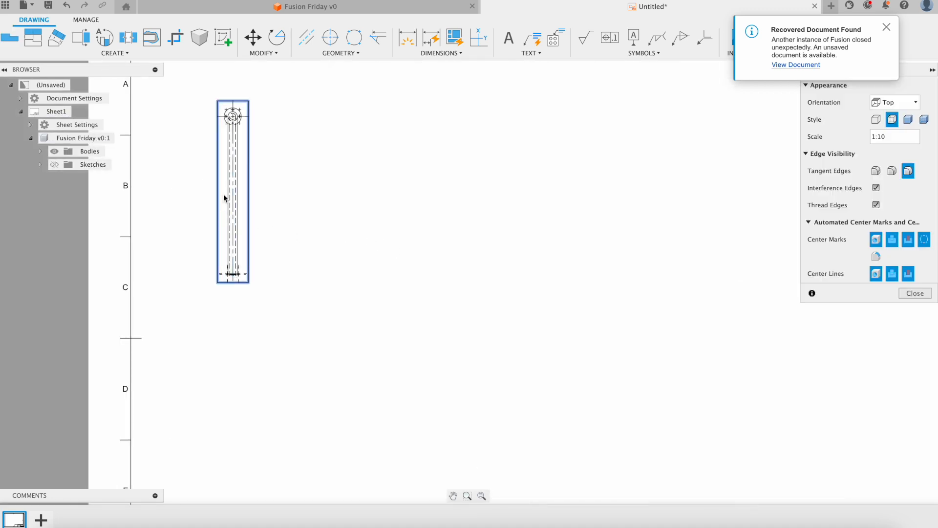
pyautogui.click(908, 119)
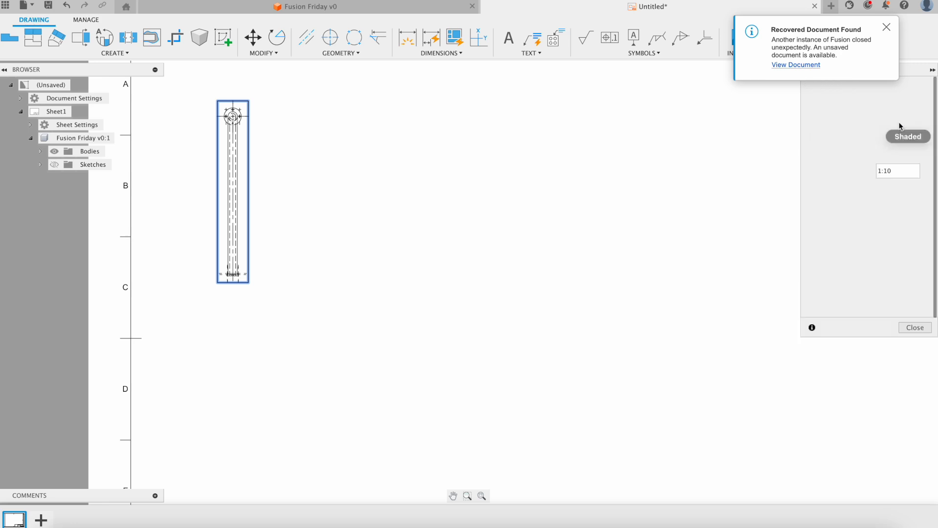
pyautogui.scroll(3, 247, 185)
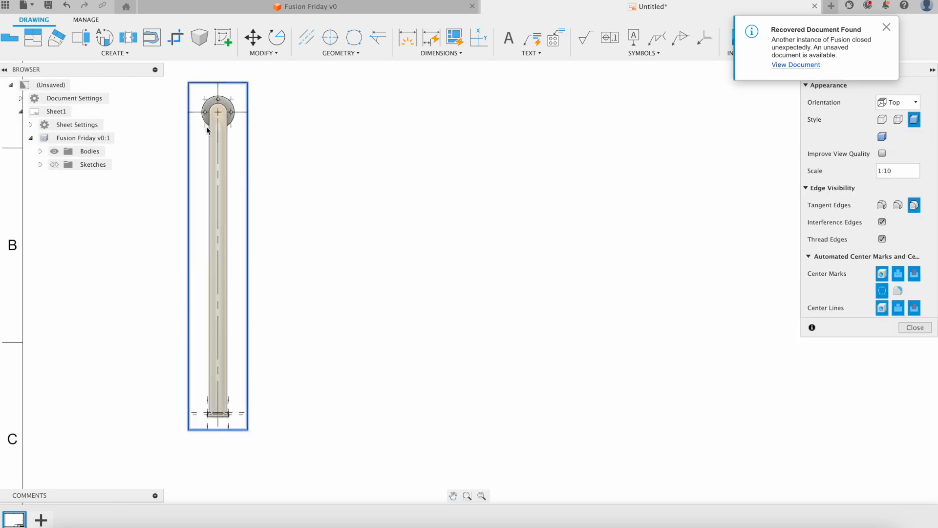
pyautogui.scroll(-3, 293, 278)
pyautogui.scroll(2, 278, 281)
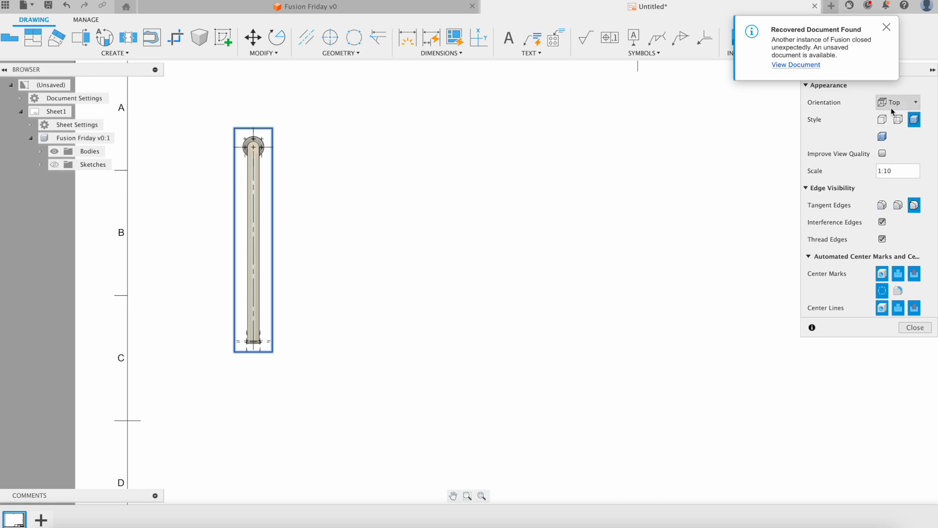
# Change the top view's scale to 1:3, then to 1:2.
pyautogui.click(902, 171)
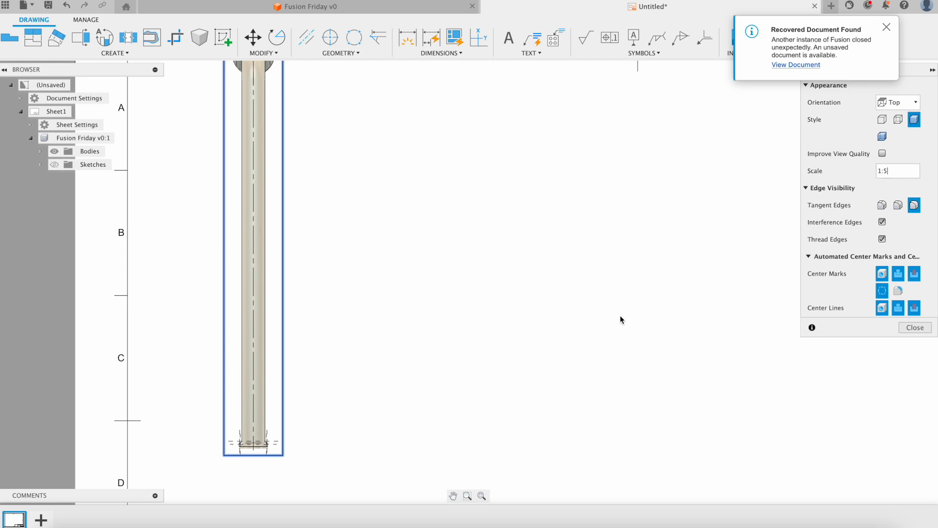
pyautogui.scroll(-3, 427, 306)
pyautogui.scroll(4, 367, 260)
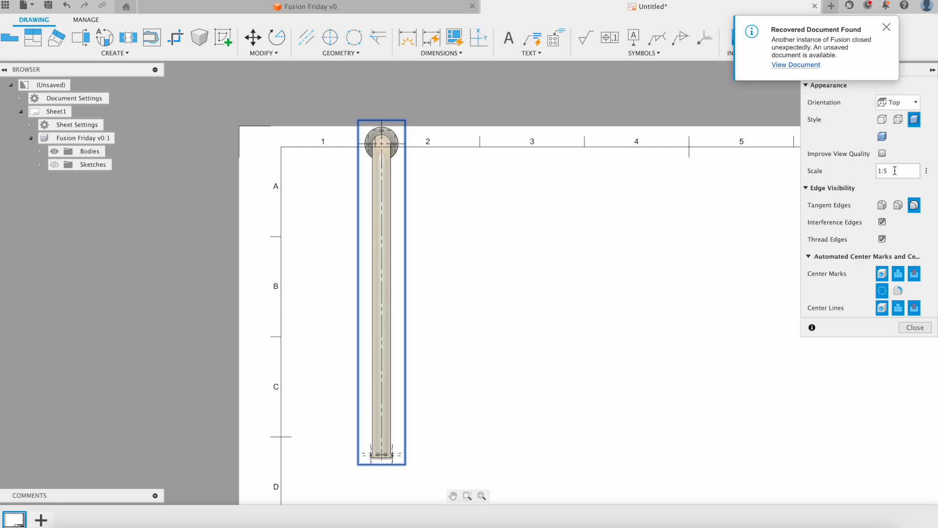
pyautogui.press('Return')
pyautogui.scroll(-4, 520, 249)
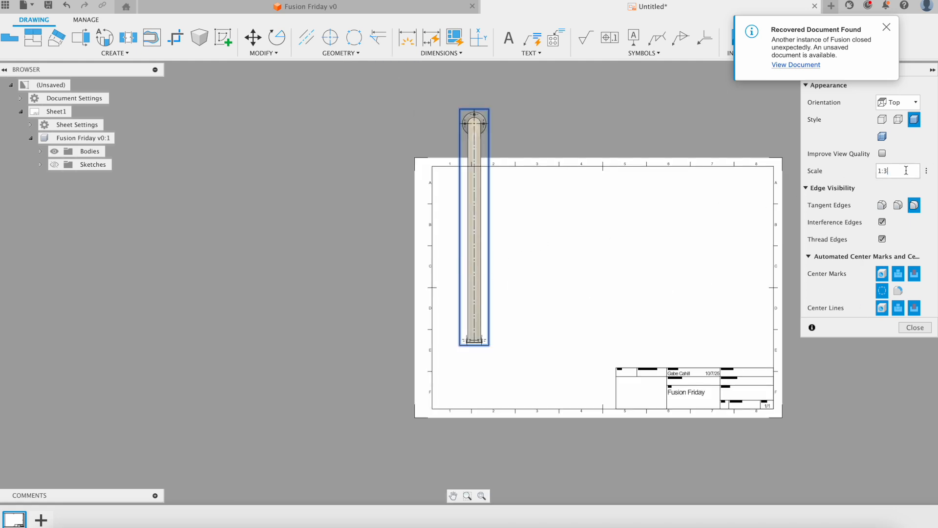
pyautogui.press('Return')
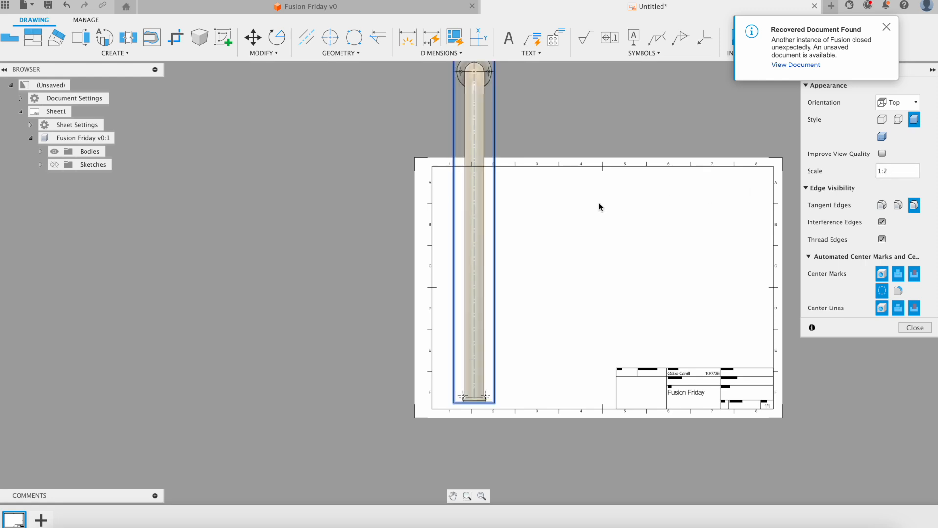
pyautogui.click(916, 327)
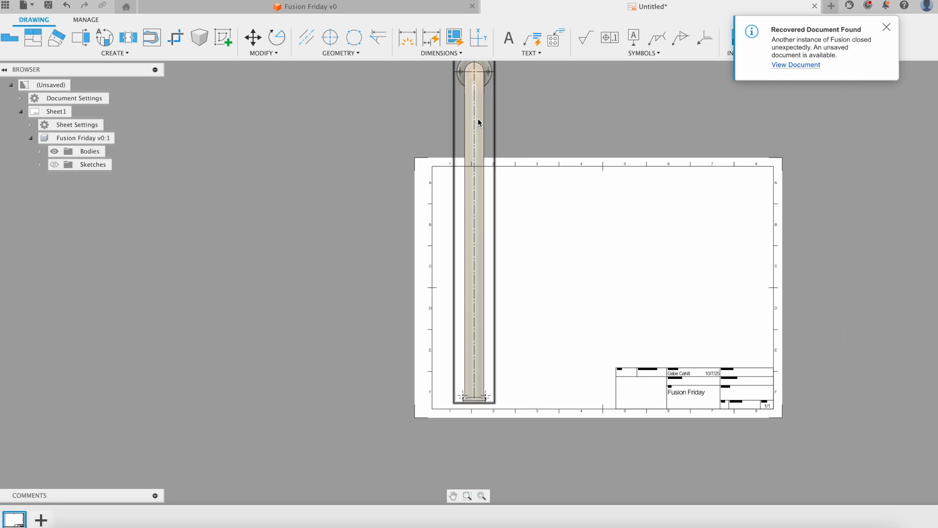
# Drag the enlarged pipe view lower on the sheet.
pyautogui.moveTo(481, 131); pyautogui.dragTo(480, 174)
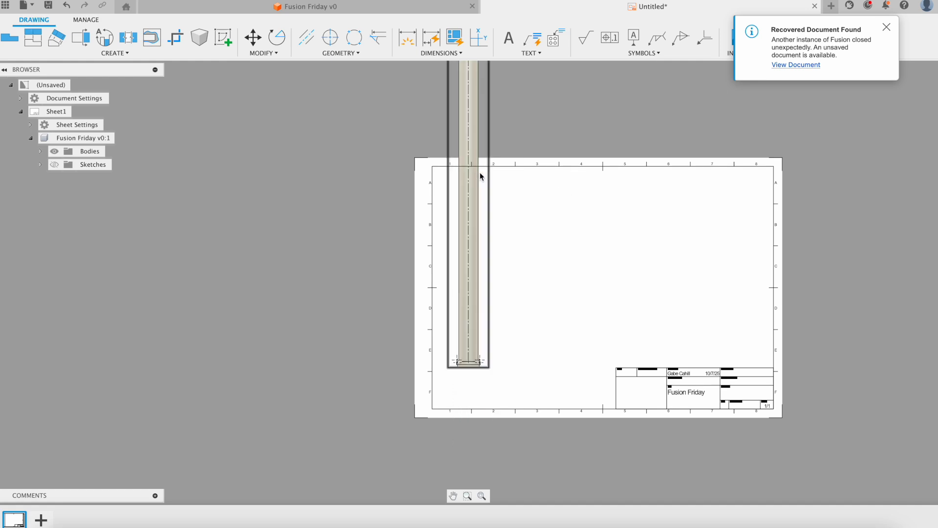
pyautogui.scroll(-3, 523, 230)
pyautogui.scroll(3, 506, 154)
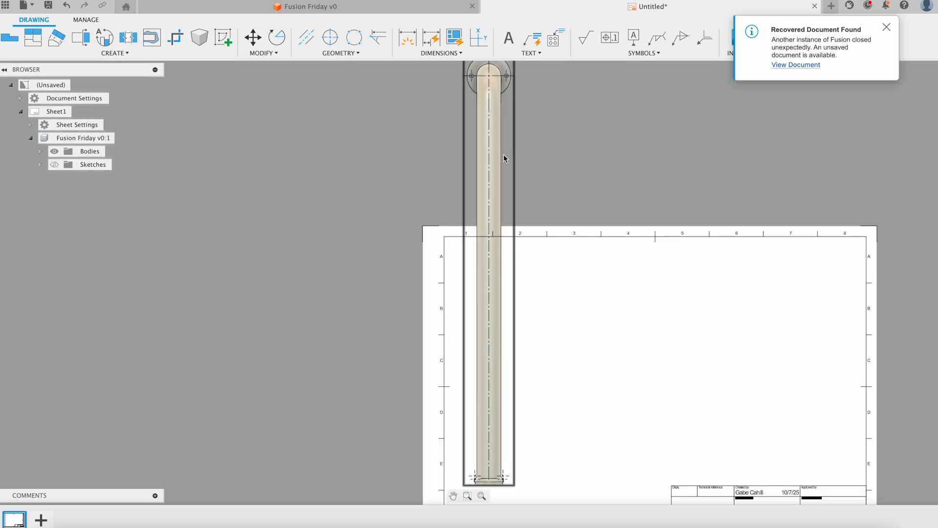
pyautogui.scroll(-3, 503, 160)
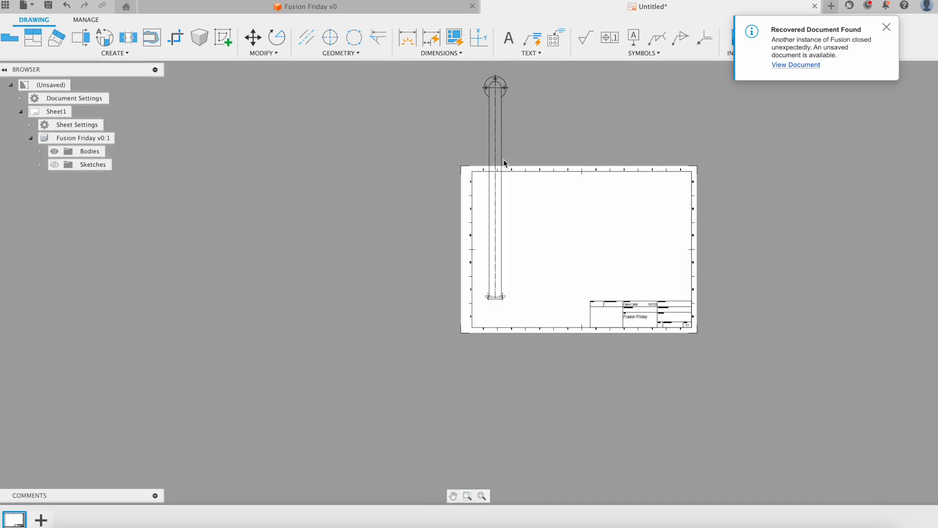
# Rotate the pipe view 90 degrees about an origin picked on the view.
pyautogui.click(499, 122)
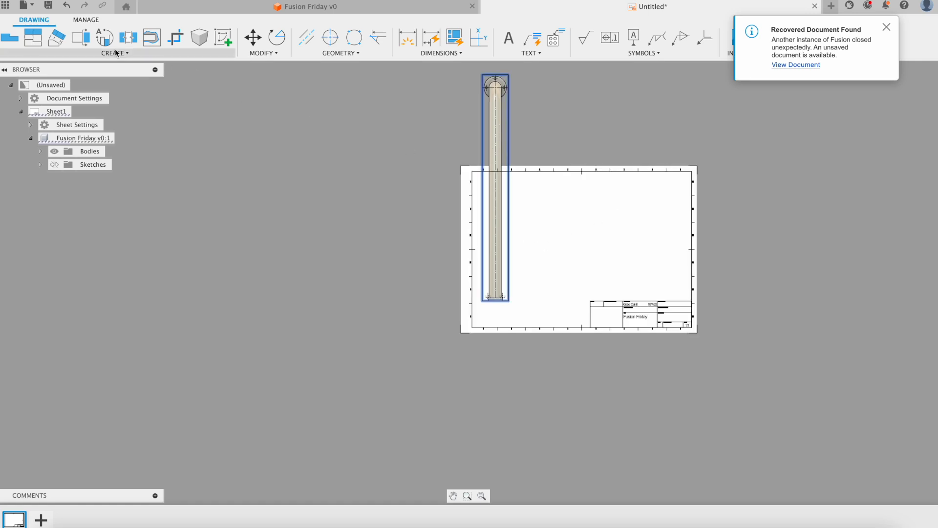
pyautogui.click(273, 53)
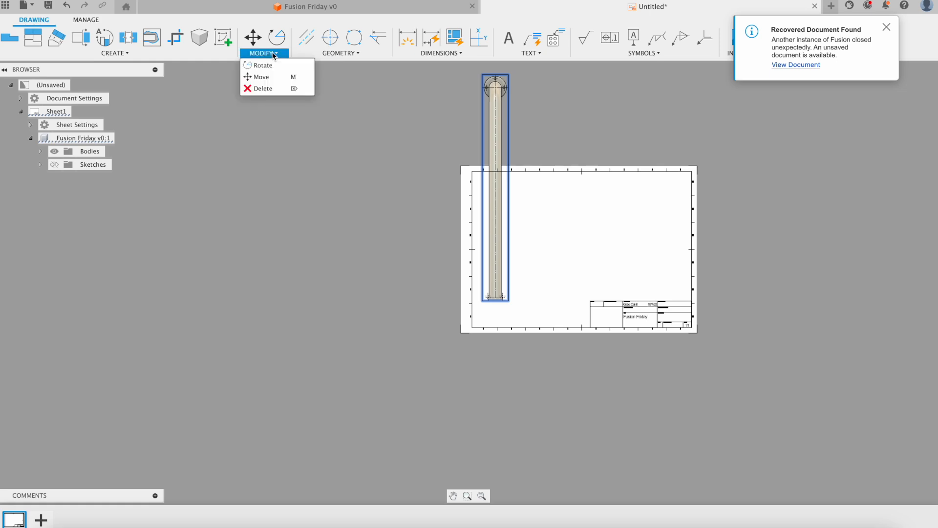
pyautogui.click(271, 65)
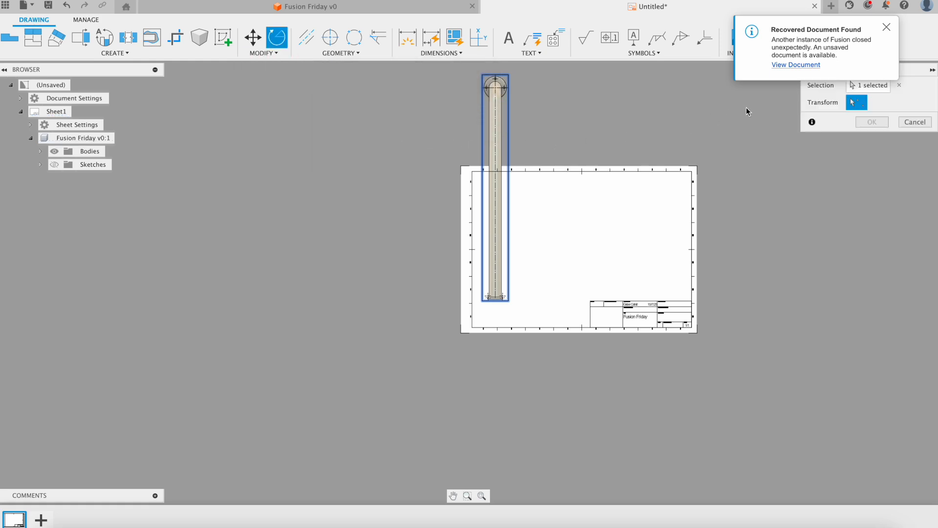
pyautogui.click(503, 110)
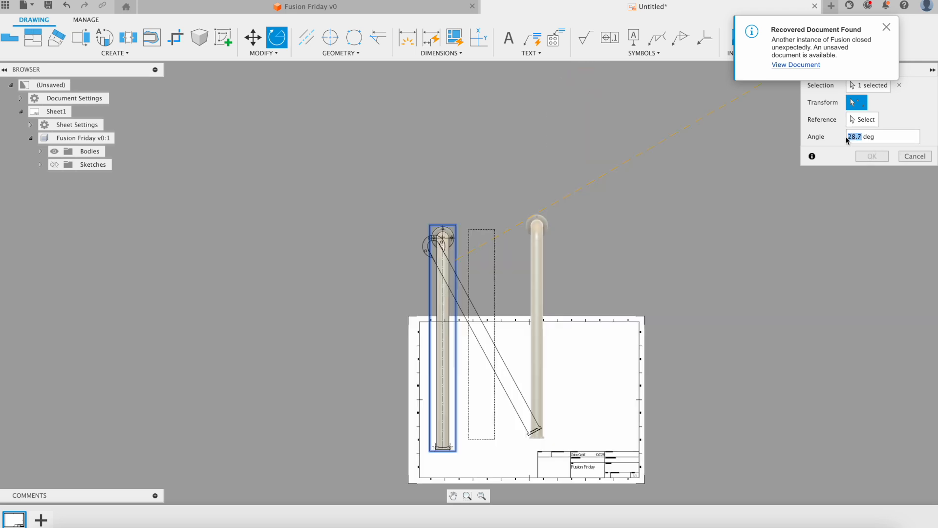
pyautogui.write('9')
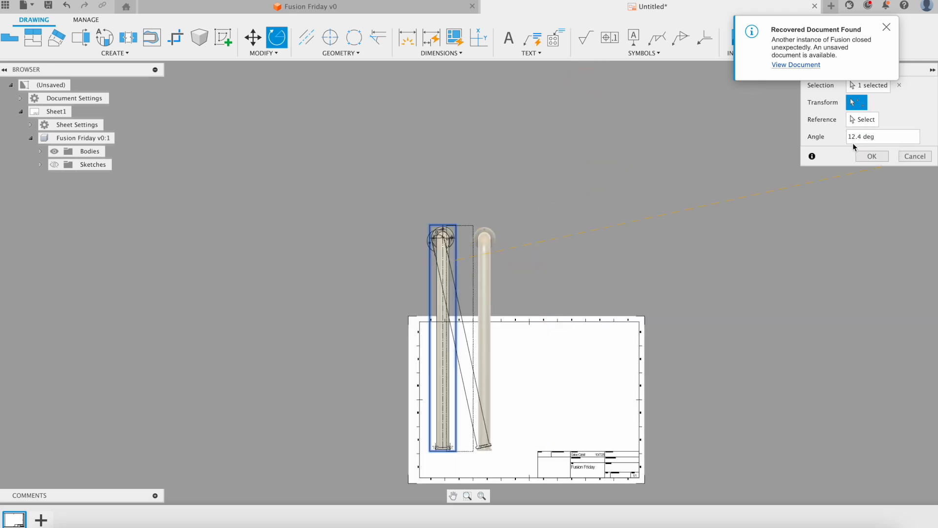
pyautogui.moveTo(861, 139); pyautogui.dragTo(834, 137)
pyautogui.write('90')
pyautogui.press('Return')
# Move the rotated view down so it runs along the top inside the sheet border.
pyautogui.scroll(4, 627, 278)
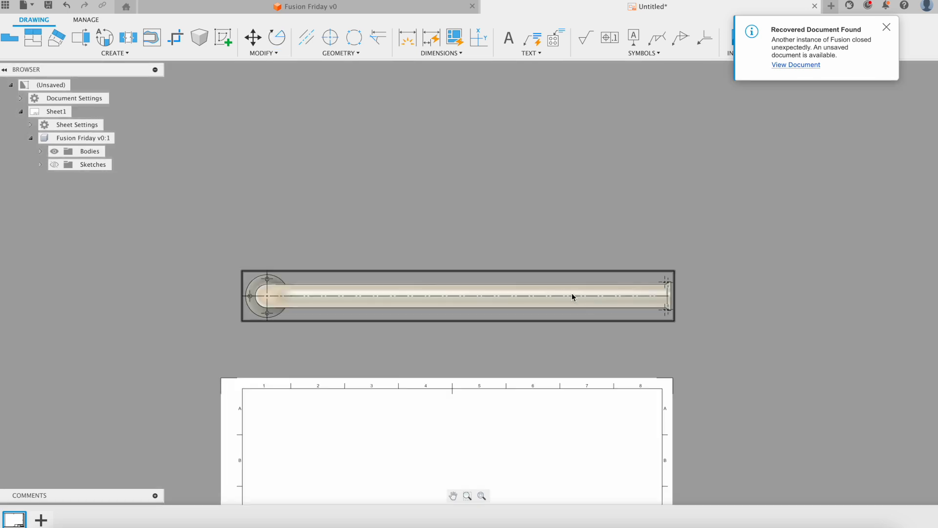
pyautogui.moveTo(528, 271); pyautogui.dragTo(525, 195, button='middle')
pyautogui.moveTo(513, 209)
pyautogui.mouseDown()
pyautogui.moveTo(520, 352)
pyautogui.moveTo(508, 342)
pyautogui.mouseUp()
pyautogui.scroll(2, 421, 374)
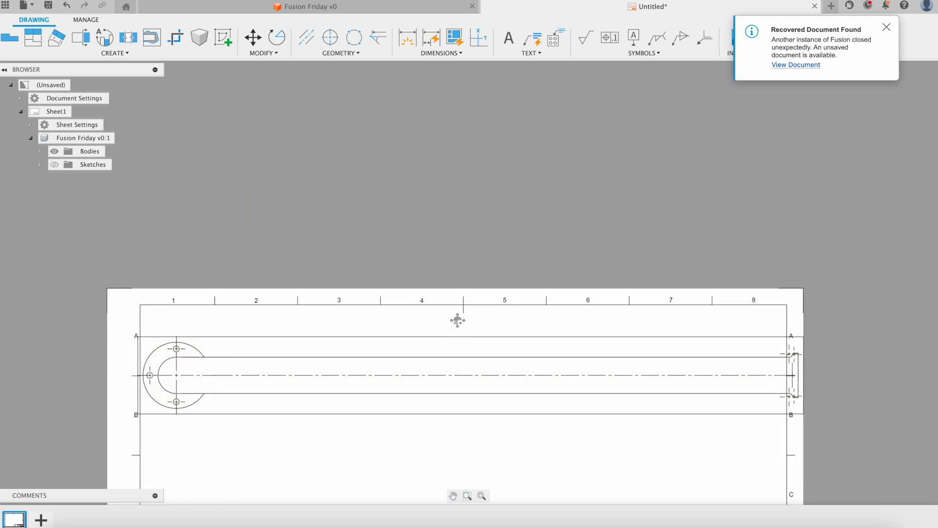
pyautogui.moveTo(456, 319); pyautogui.dragTo(468, 223, button='middle')
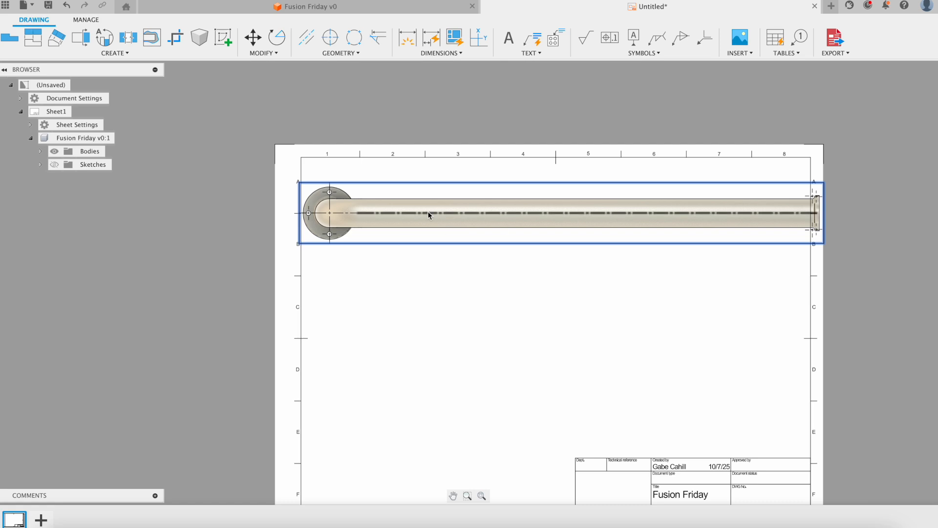
pyautogui.scroll(2, 464, 273)
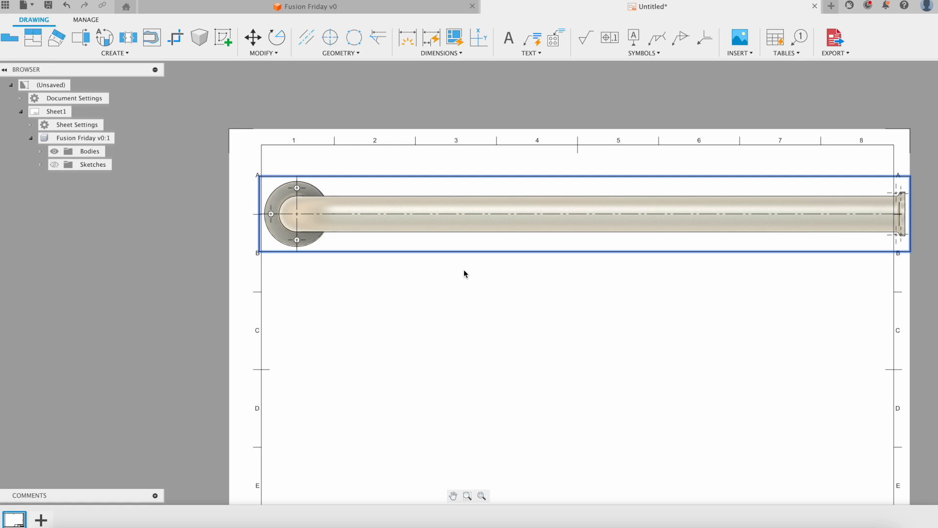
# Add a break to the top view from just past the flange to near the pipe's right end.
pyautogui.click(116, 53)
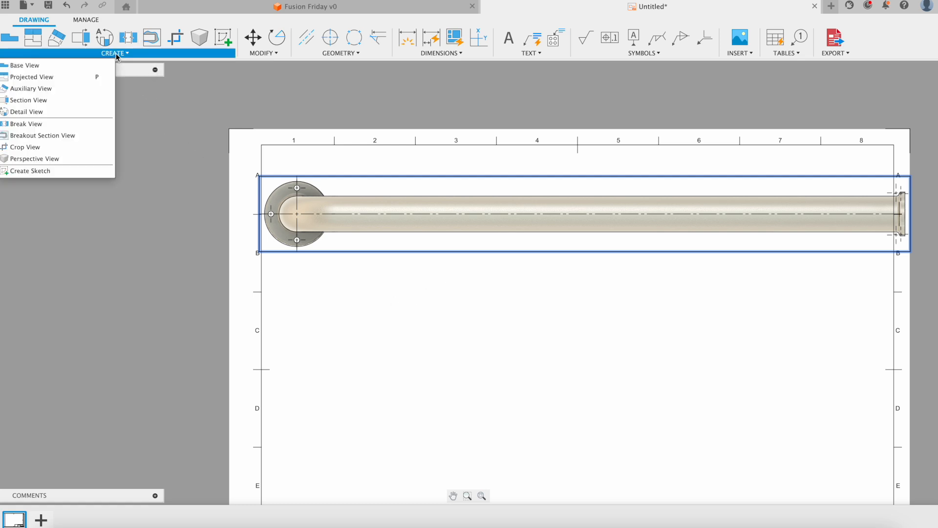
pyautogui.click(24, 124)
pyautogui.click(366, 205)
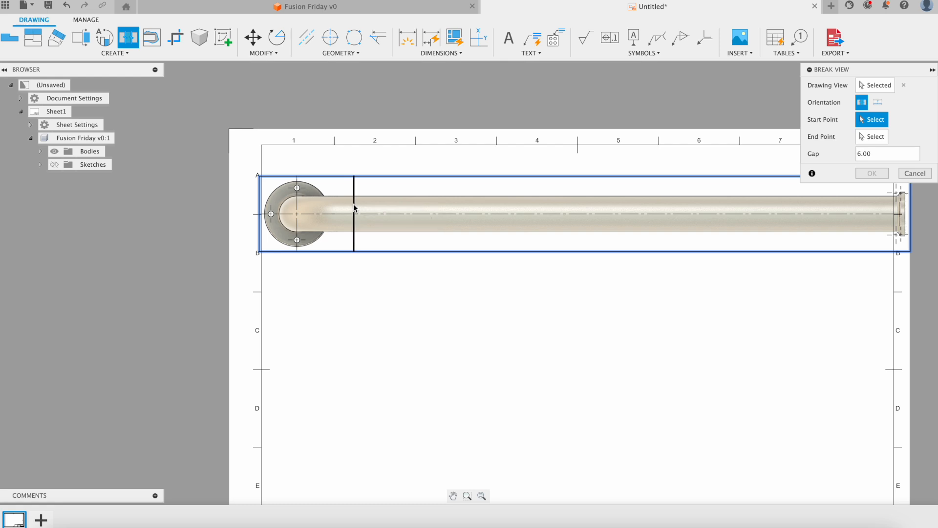
pyautogui.click(354, 209)
pyautogui.moveTo(510, 214); pyautogui.dragTo(414, 225, button='middle')
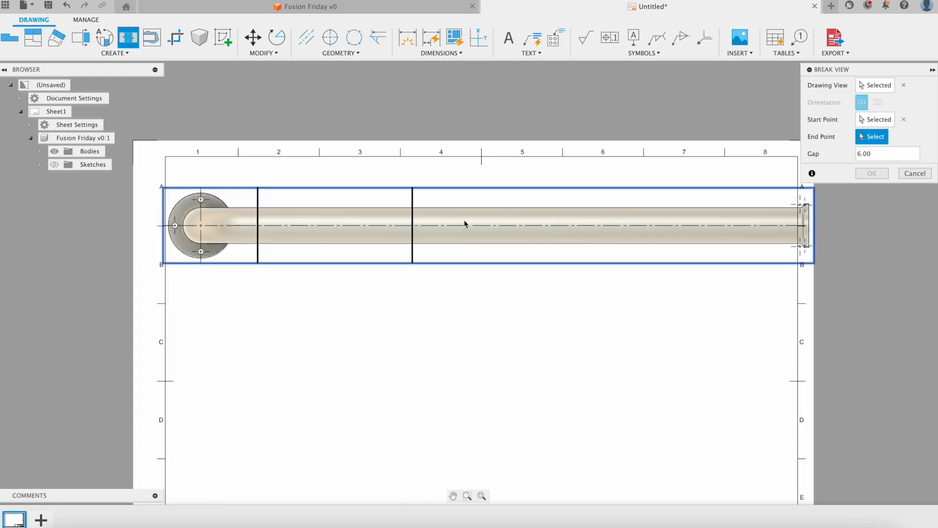
pyautogui.click(760, 214)
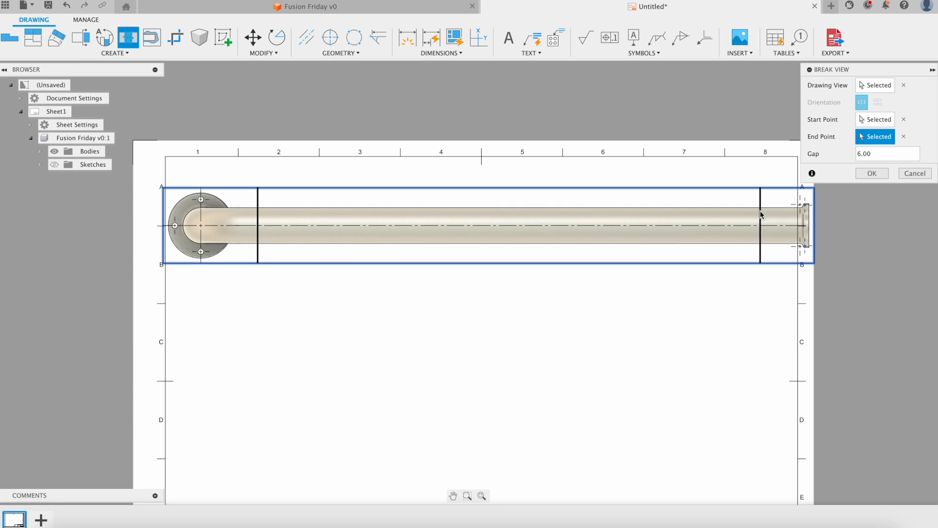
pyautogui.click(871, 173)
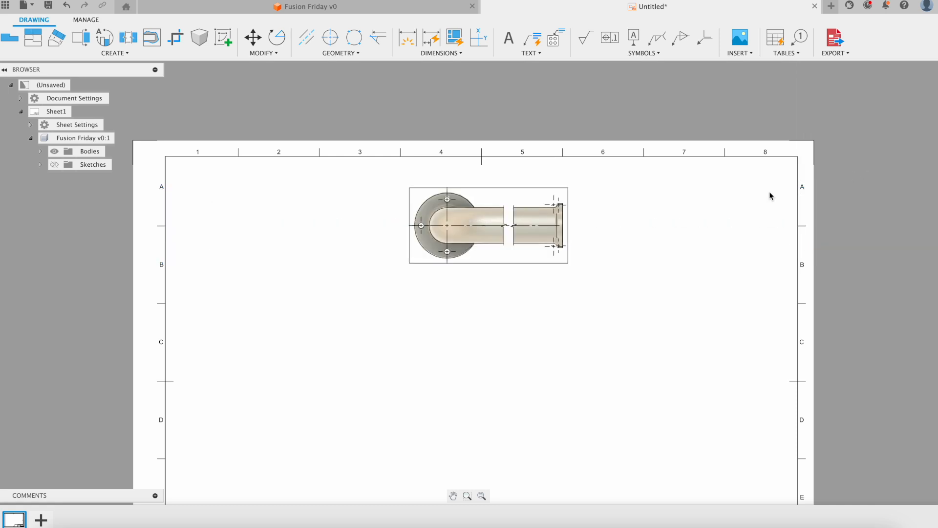
pyautogui.scroll(2, 508, 241)
pyautogui.moveTo(501, 205); pyautogui.dragTo(233, 262)
pyautogui.scroll(-5, 233, 262)
pyautogui.scroll(5, 234, 261)
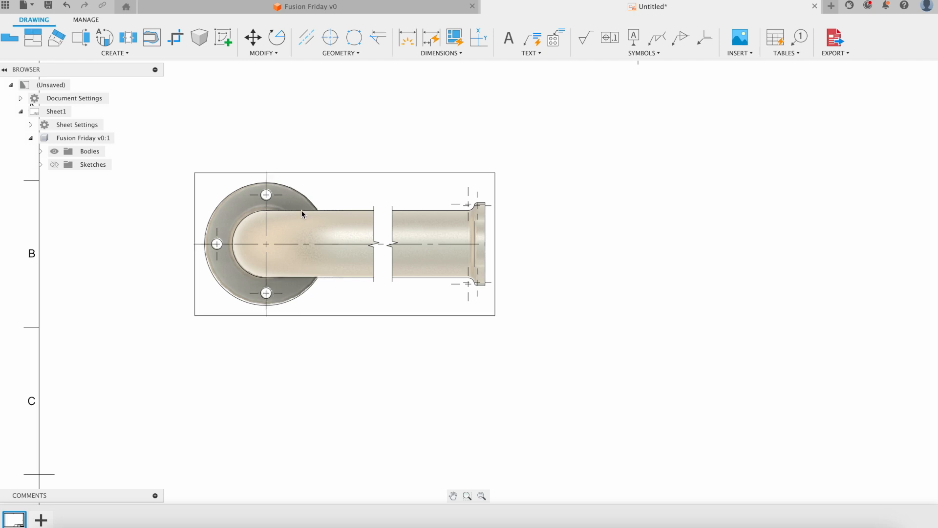
pyautogui.scroll(3, 477, 209)
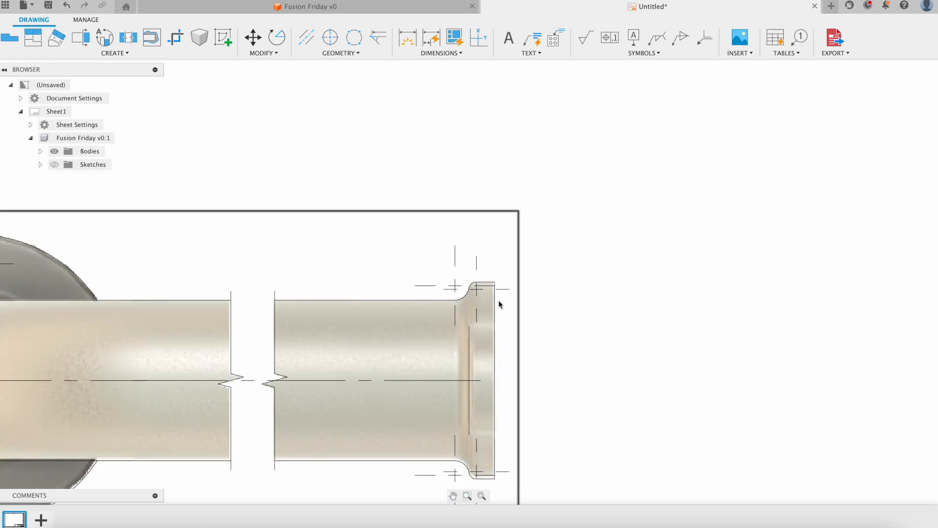
pyautogui.scroll(2, 475, 303)
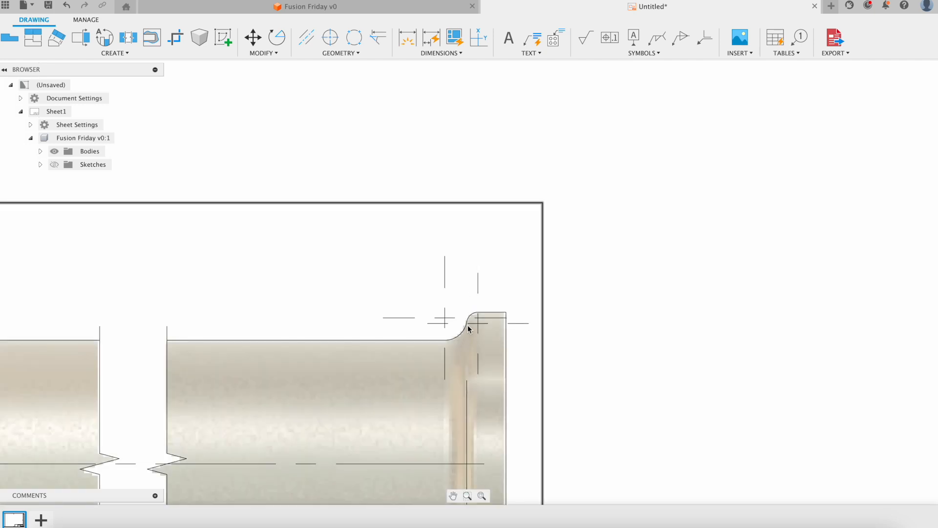
pyautogui.scroll(-3, 482, 318)
pyautogui.moveTo(481, 361)
pyautogui.mouseDown(button='middle')
pyautogui.moveTo(494, 331)
pyautogui.moveTo(606, 340)
pyautogui.mouseUp(button='middle')
pyautogui.scroll(-3, 254, 264)
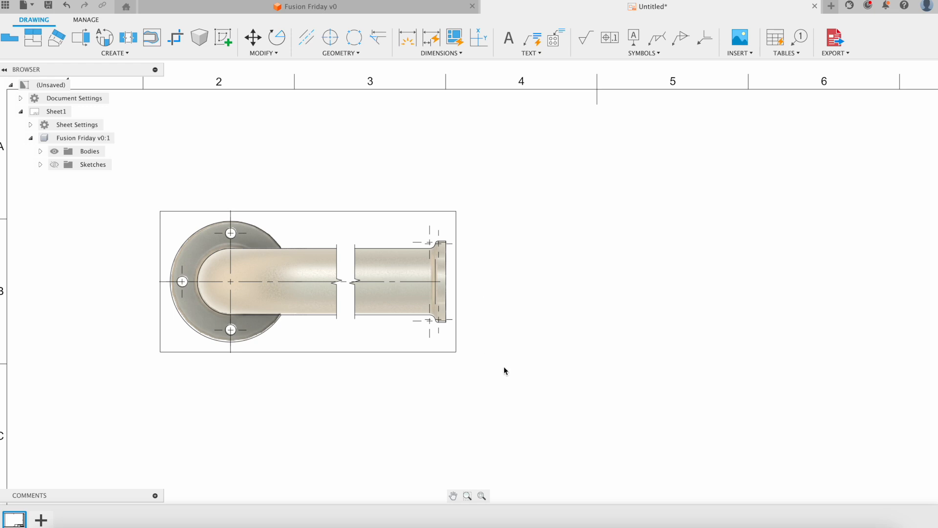
pyautogui.scroll(-3, 421, 357)
pyautogui.moveTo(487, 350); pyautogui.dragTo(491, 305, button='middle')
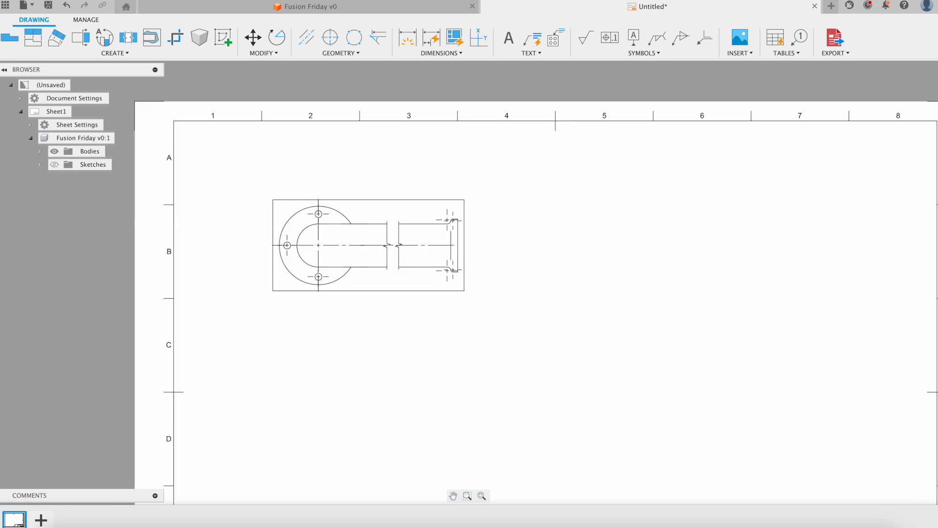
pyautogui.scroll(2, 489, 320)
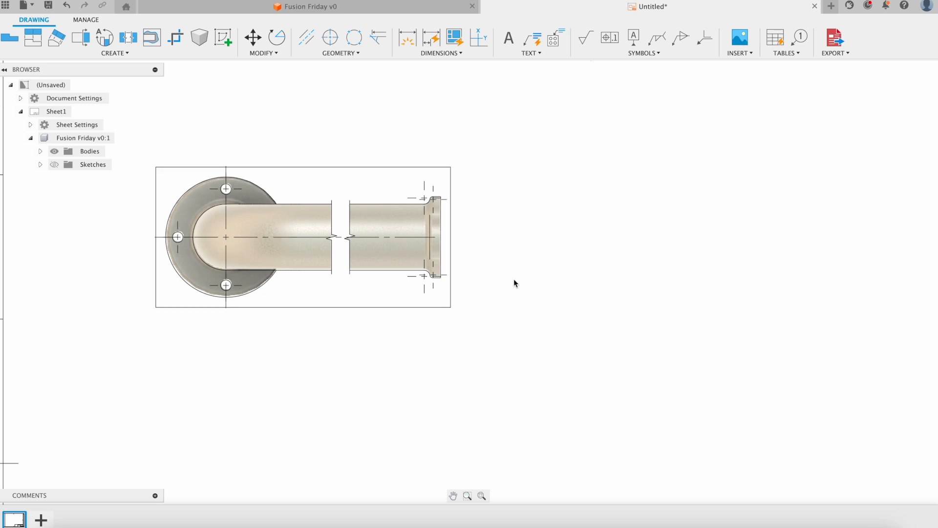
pyautogui.scroll(-1, 518, 276)
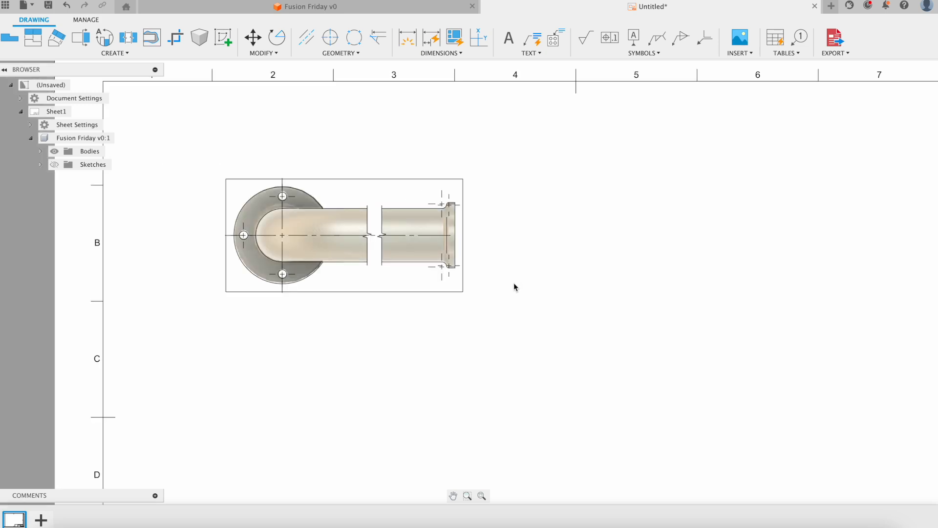
# Draw section line A-A on the top view along the centreline from the left hole to the right end.
pyautogui.click(132, 54)
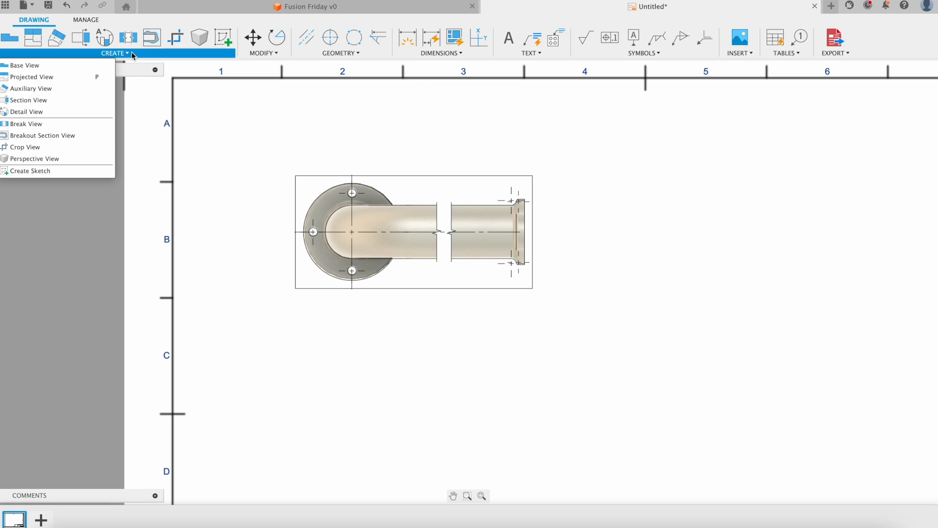
pyautogui.click(30, 100)
pyautogui.scroll(3, 264, 240)
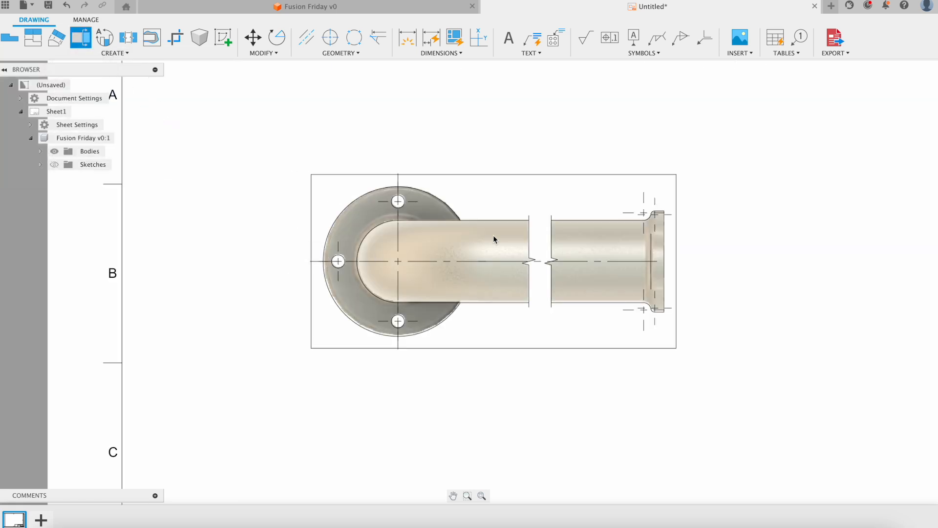
pyautogui.click(513, 202)
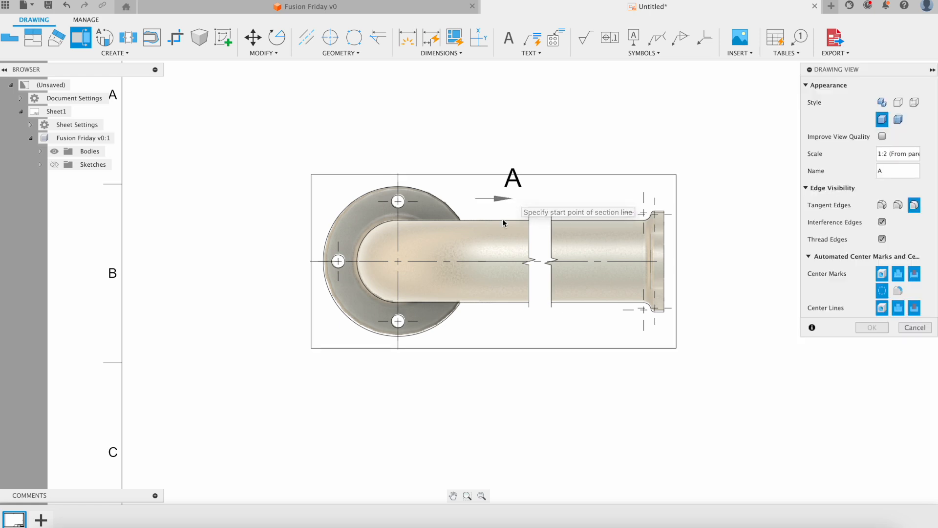
pyautogui.click(324, 263)
pyautogui.click(664, 261)
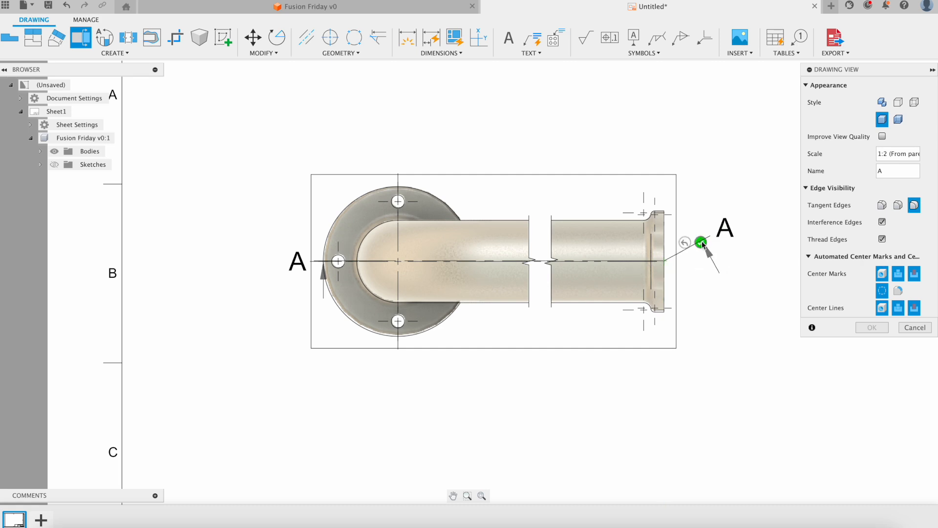
pyautogui.click(701, 242)
# Place the 1:2 section view A-A and move it below the top view.
pyautogui.scroll(-6, 617, 282)
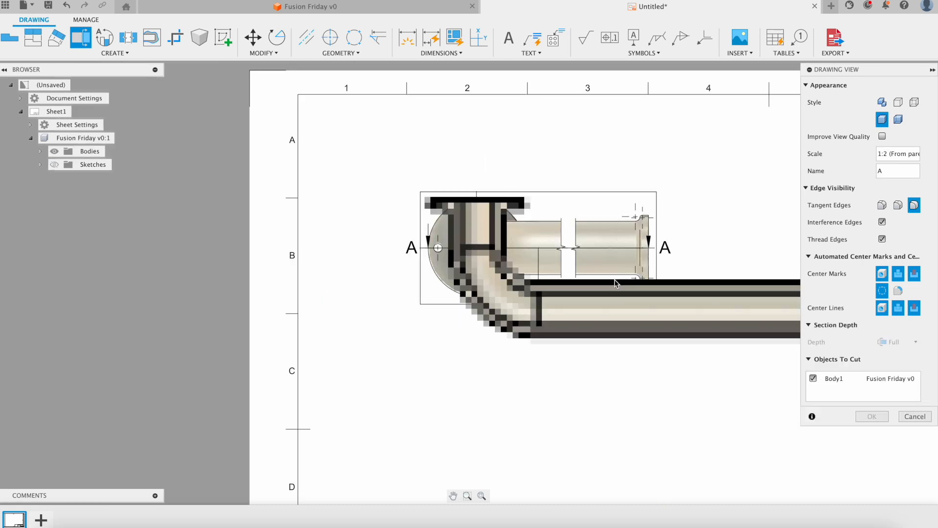
pyautogui.moveTo(602, 268); pyautogui.dragTo(547, 330, button='middle')
pyautogui.scroll(2, 547, 331)
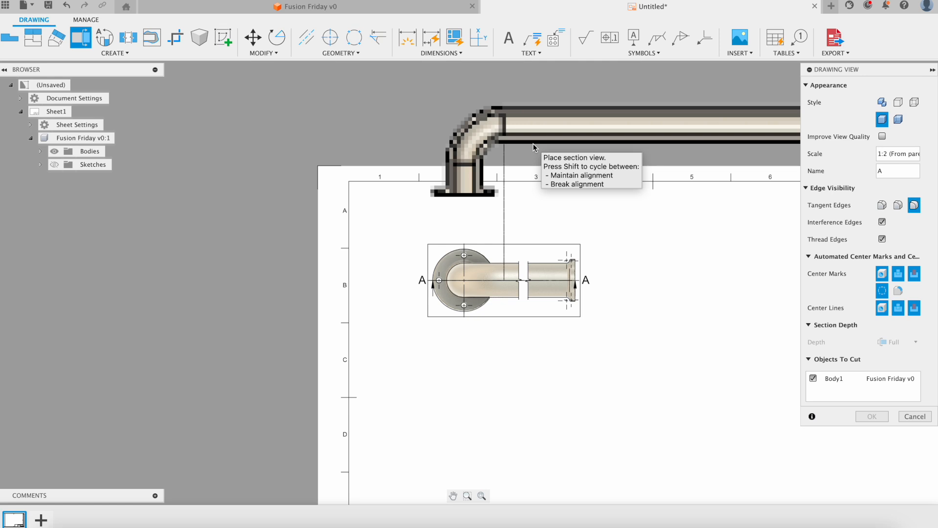
pyautogui.click(533, 144)
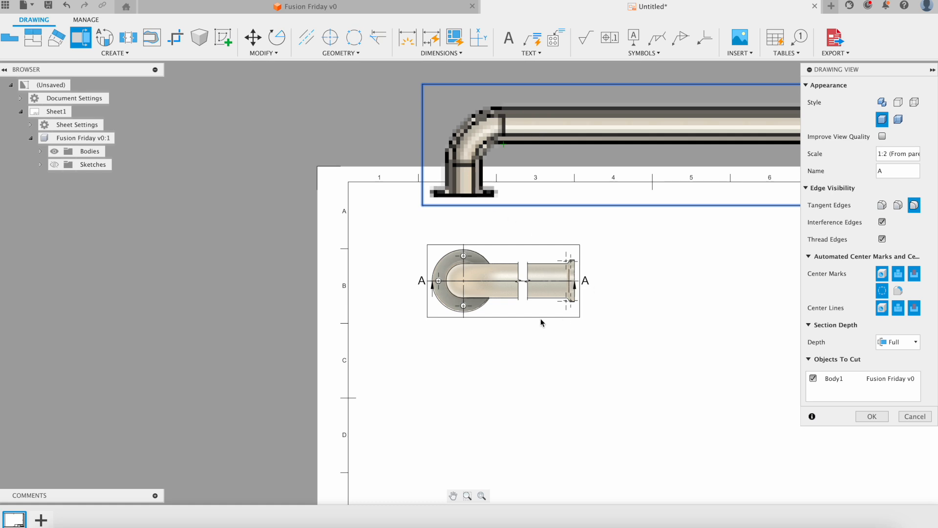
pyautogui.click(875, 416)
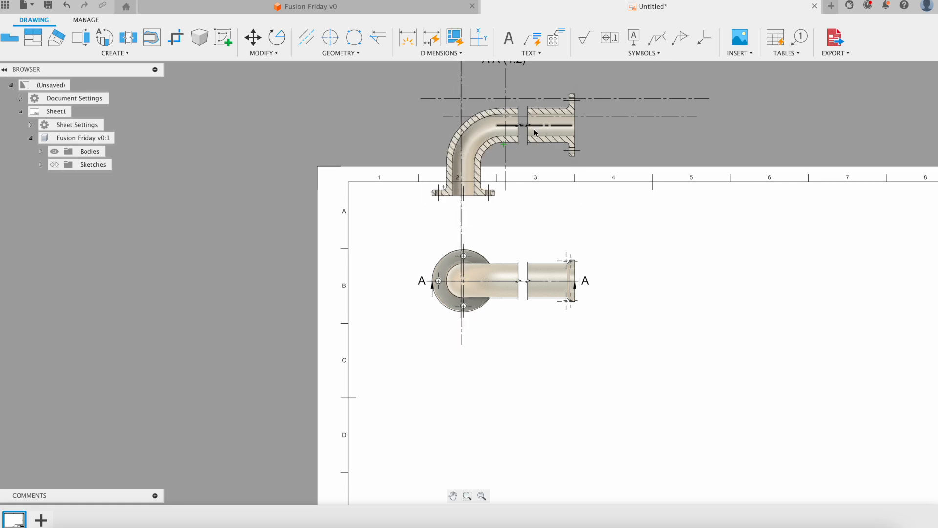
pyautogui.click(548, 135)
pyautogui.moveTo(544, 246); pyautogui.dragTo(557, 427)
pyautogui.moveTo(645, 329); pyautogui.dragTo(646, 263, button='middle')
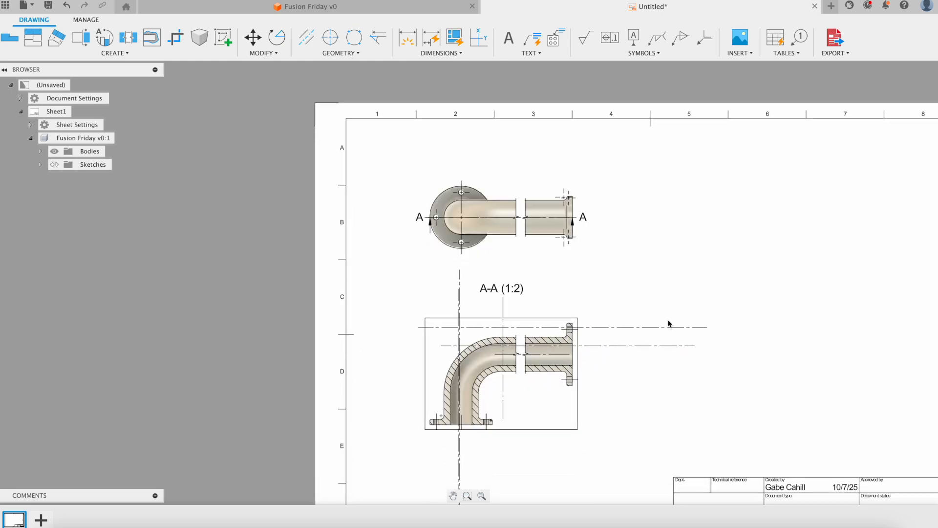
# Delete the two extra horizontal centrelines from section view A-A.
pyautogui.scroll(4, 668, 322)
pyautogui.scroll(-2, 645, 307)
pyautogui.scroll(1, 505, 313)
pyautogui.moveTo(562, 285); pyautogui.dragTo(573, 210, button='middle')
pyautogui.scroll(2, 573, 285)
pyautogui.scroll(-1, 464, 274)
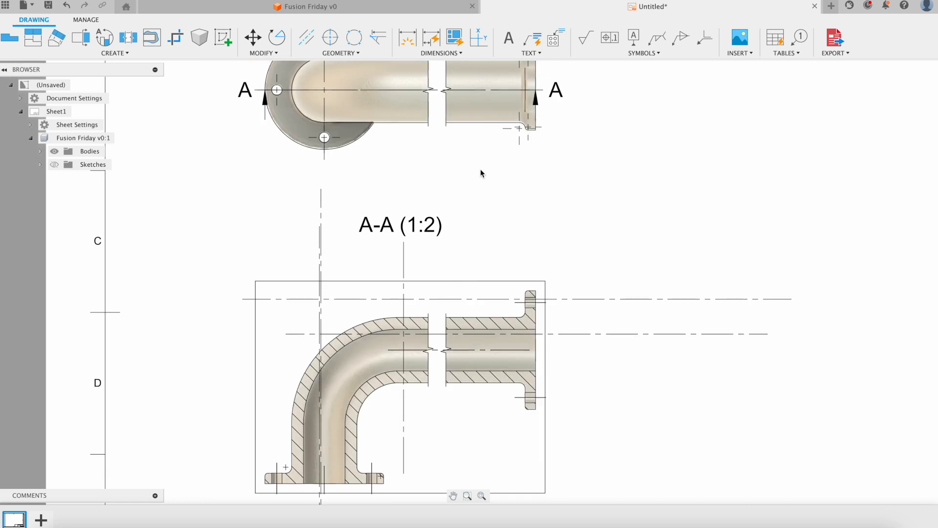
pyautogui.click(601, 299)
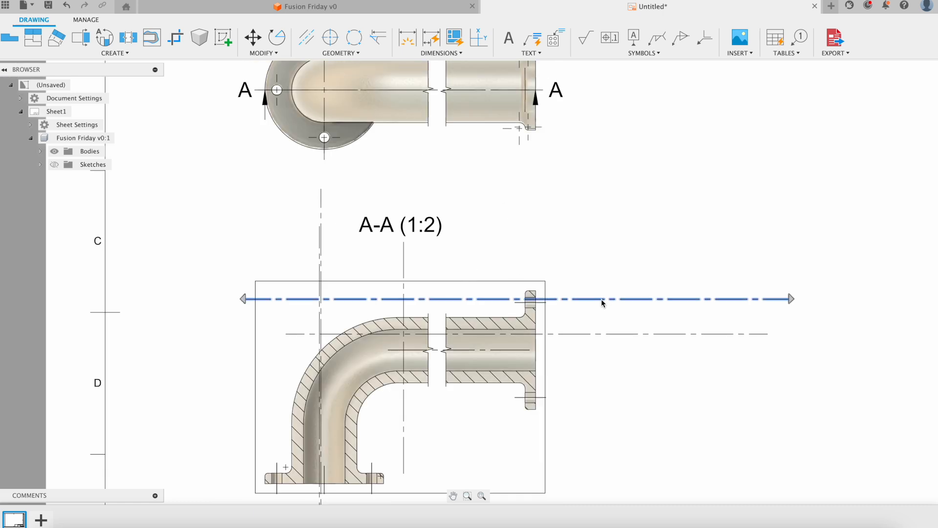
pyautogui.scroll(-2, 640, 308)
pyautogui.scroll(1, 641, 308)
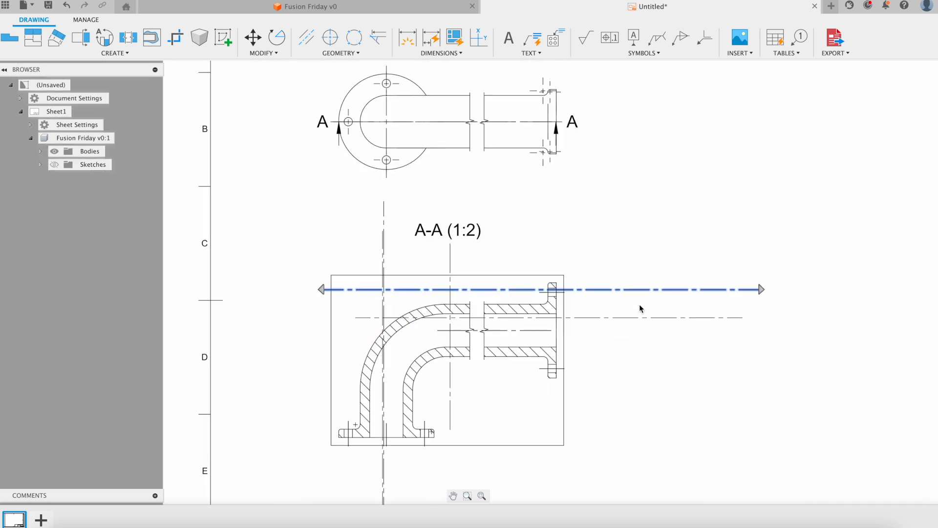
pyautogui.press('Delete')
pyautogui.click(650, 319)
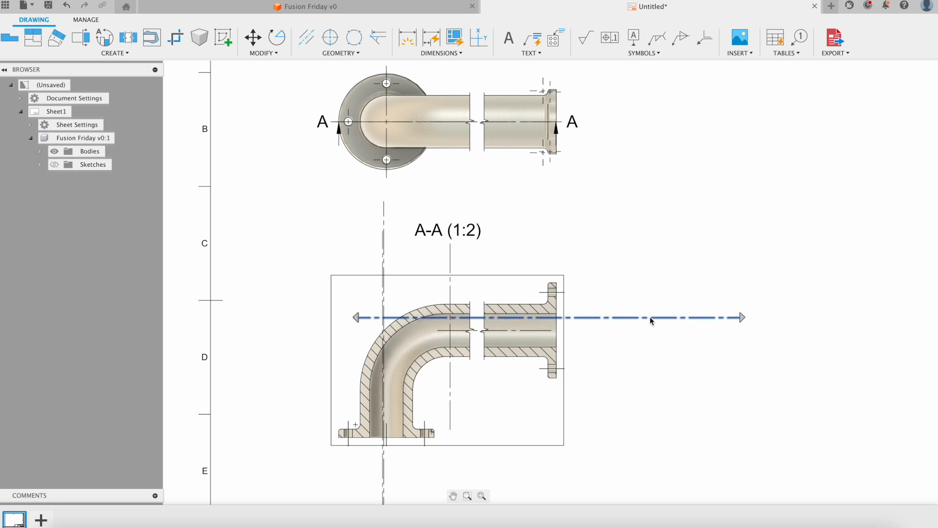
pyautogui.press('Delete')
# Delete the three duplicate vertical centrelines from section A-A.
pyautogui.click(384, 248)
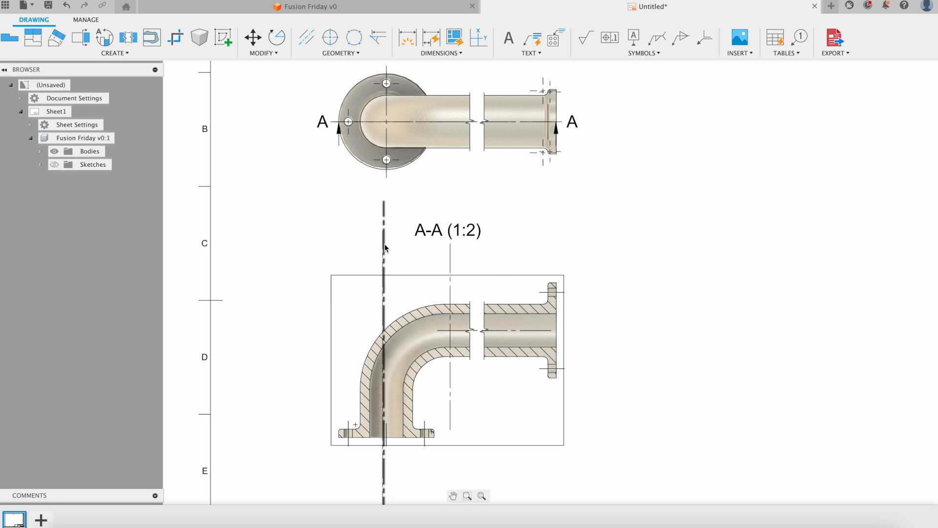
pyautogui.press('Delete')
pyautogui.click(383, 250)
pyautogui.press('Delete')
pyautogui.click(451, 264)
pyautogui.press('Delete')
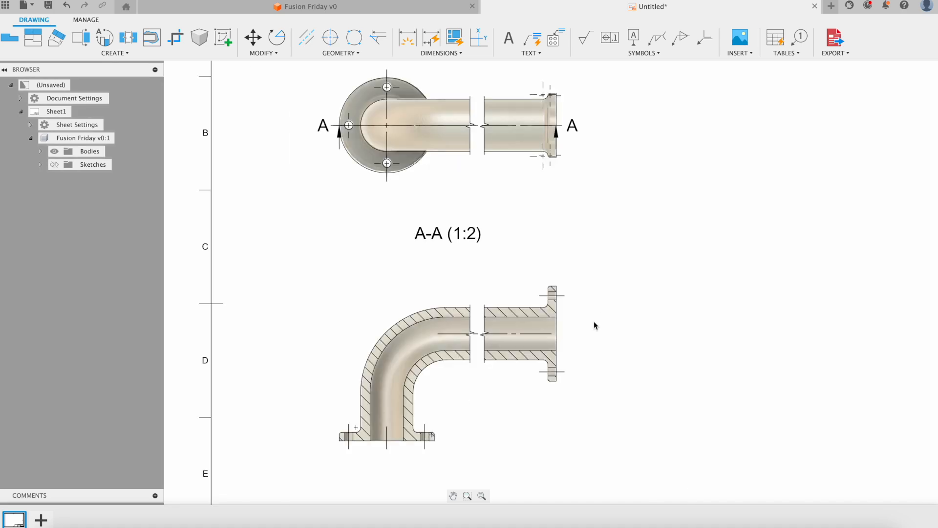
# Extend both ends of the A-A section line outward past the top view.
pyautogui.click(560, 139)
pyautogui.moveTo(557, 125); pyautogui.dragTo(580, 126)
pyautogui.moveTo(339, 125); pyautogui.dragTo(308, 126)
pyautogui.press('Escape')
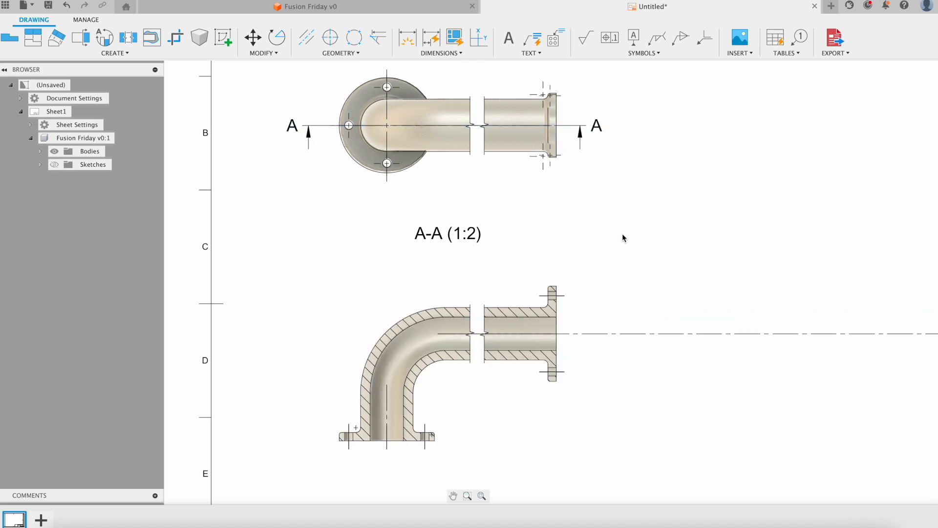
pyautogui.scroll(-3, 623, 238)
pyautogui.scroll(4, 677, 308)
pyautogui.moveTo(646, 273)
pyautogui.mouseDown(button='middle')
pyautogui.moveTo(631, 304)
pyautogui.moveTo(628, 242)
pyautogui.mouseUp(button='middle')
pyautogui.scroll(-2, 631, 304)
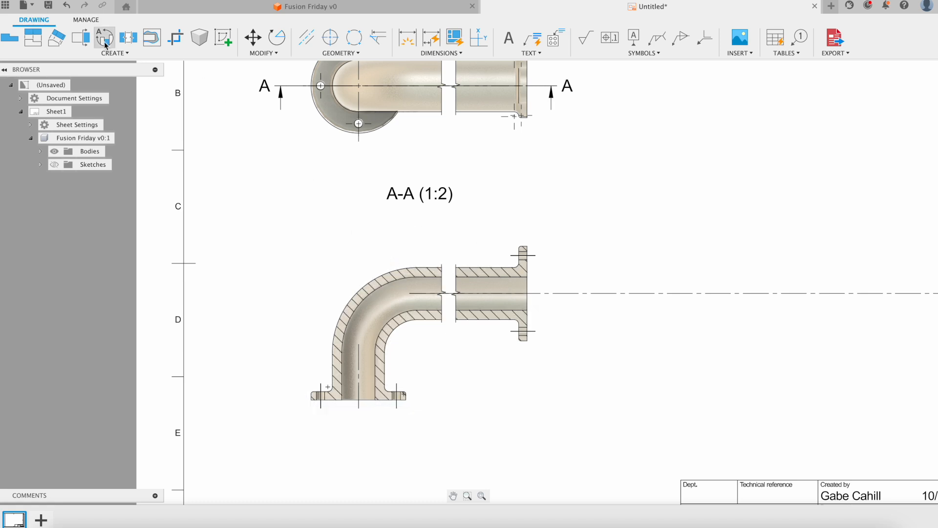
# Start a dimension from the elbow's outer arc in section A-A.
pyautogui.click(407, 38)
pyautogui.scroll(3, 518, 247)
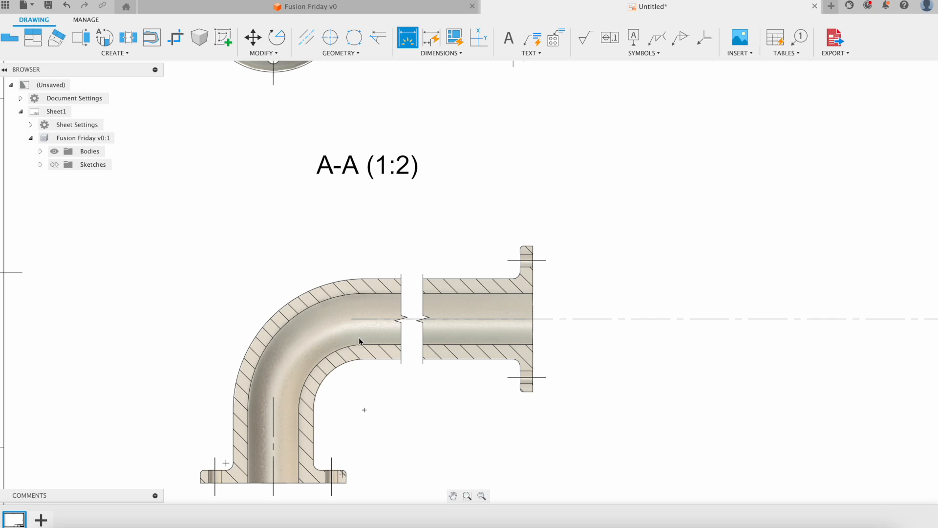
pyautogui.click(361, 281)
# Place the 700 dimension from the elbow arc's top end to the flange face.
pyautogui.click(362, 279)
pyautogui.click(533, 285)
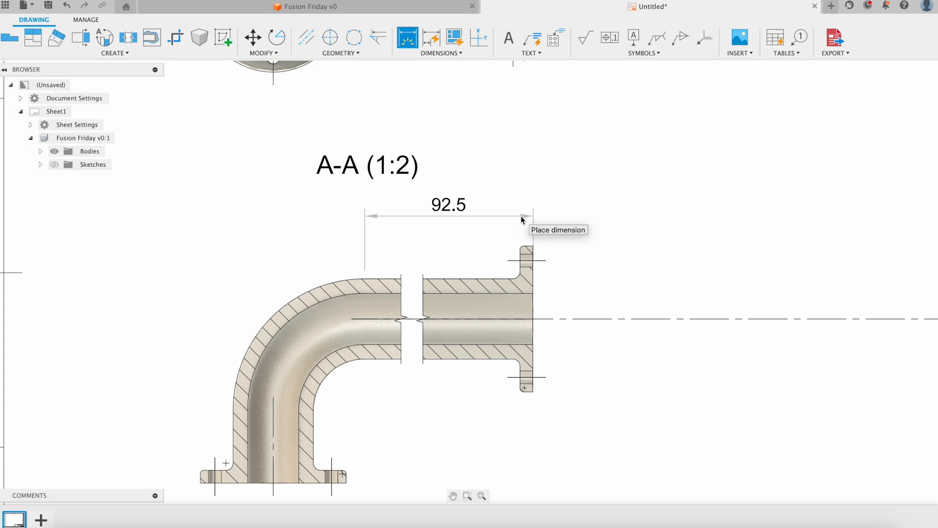
pyautogui.click(521, 217)
pyautogui.scroll(2, 450, 146)
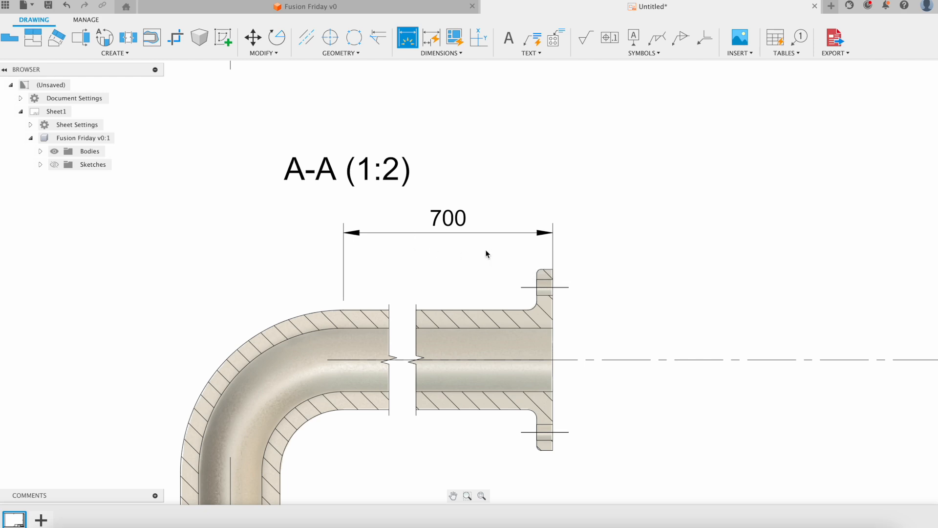
pyautogui.scroll(-2, 451, 242)
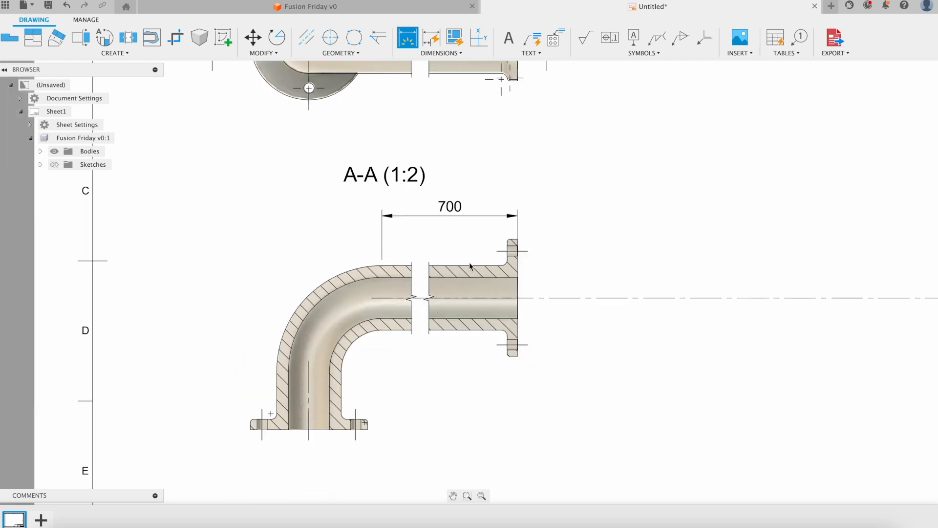
pyautogui.scroll(-3, 558, 203)
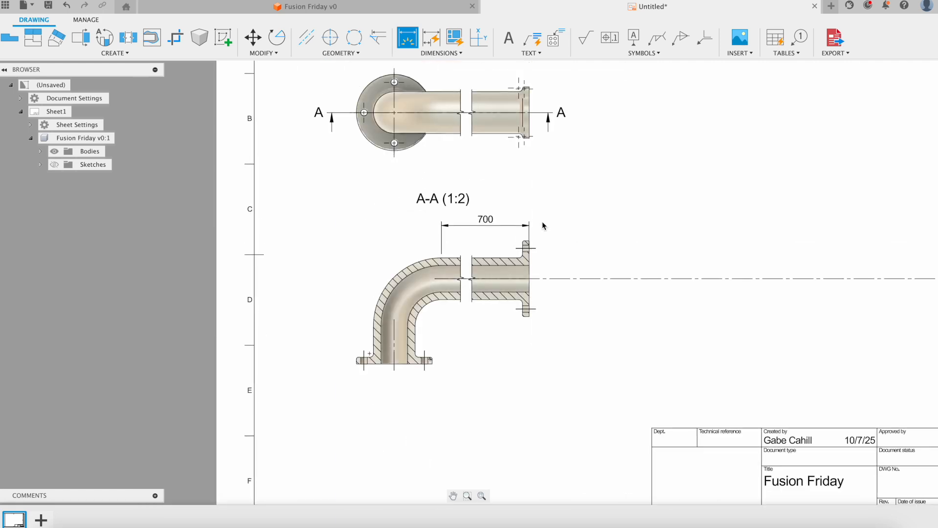
pyautogui.scroll(2, 513, 235)
pyautogui.moveTo(519, 231); pyautogui.dragTo(528, 233, button='middle')
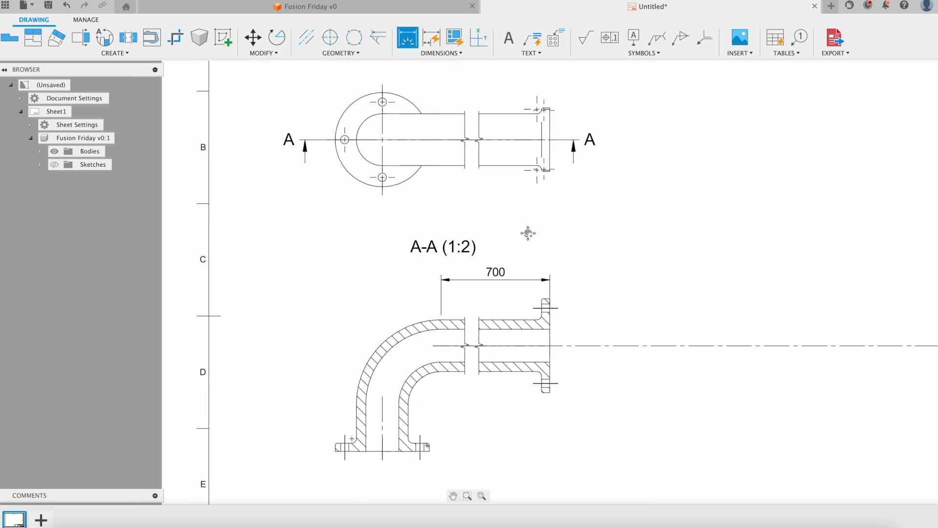